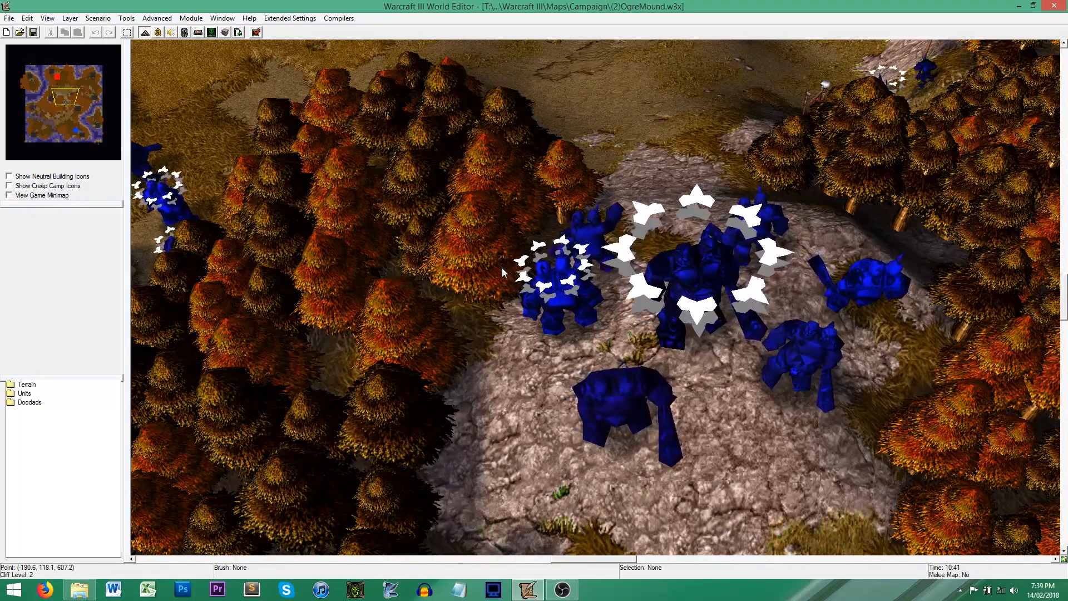
Open the AI Editor and name the new AI "Computer AI"
click(212, 33)
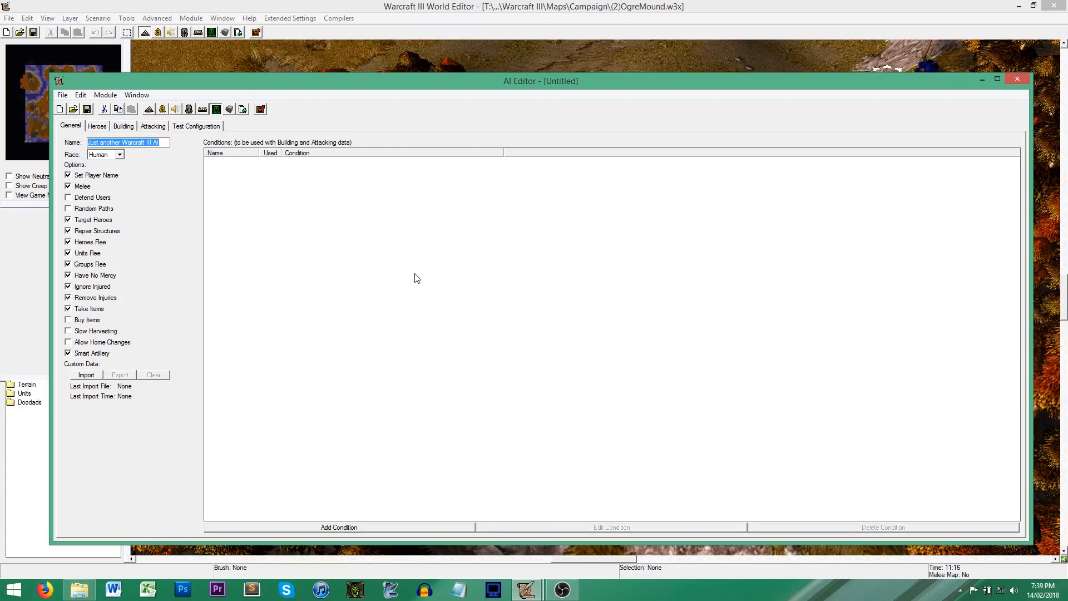
drag(166, 143, 78, 144)
text(C)
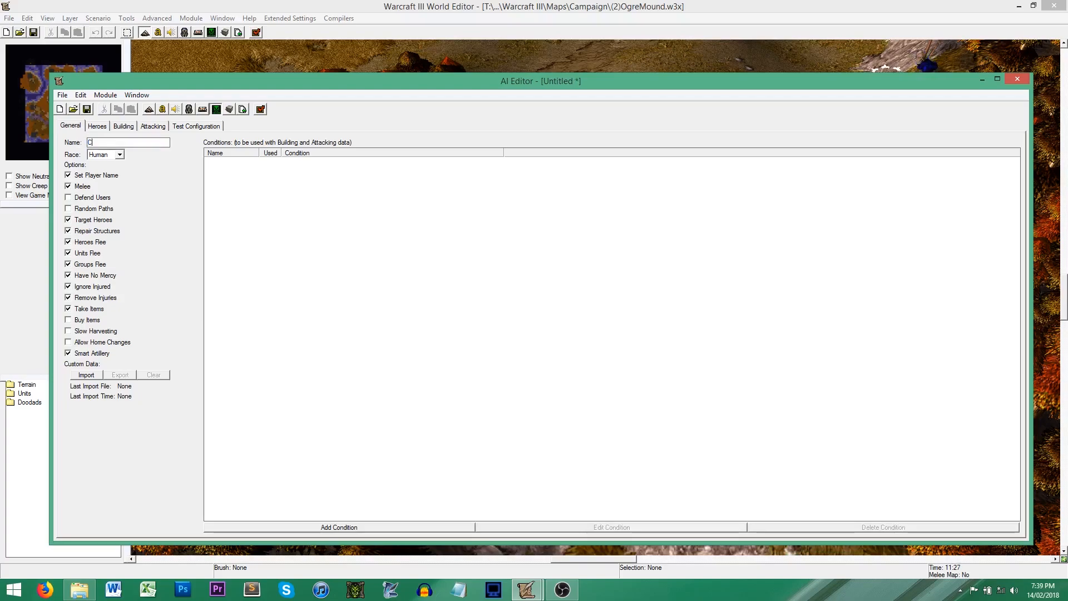
text(omputer AI)
Examine the selectable races and the descriptions of the general AI options
click(116, 156)
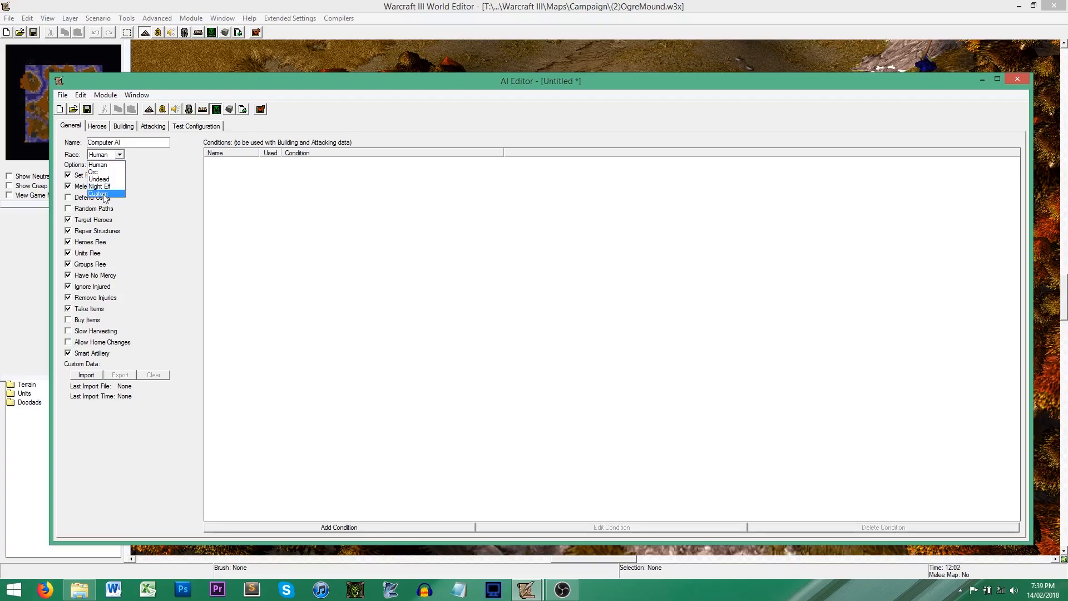
click(167, 172)
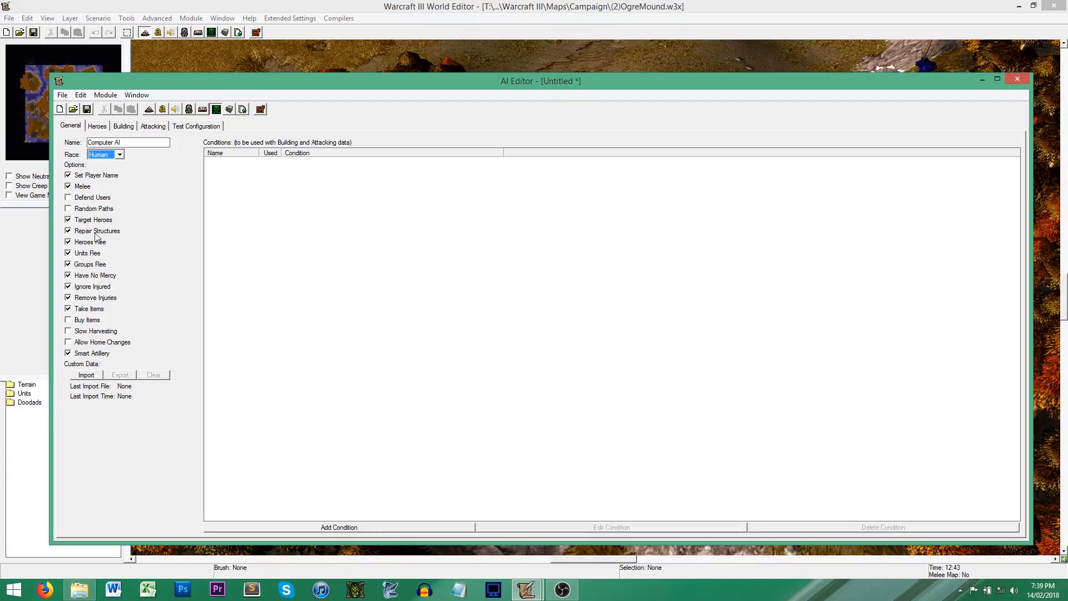
mouse_move(95, 234)
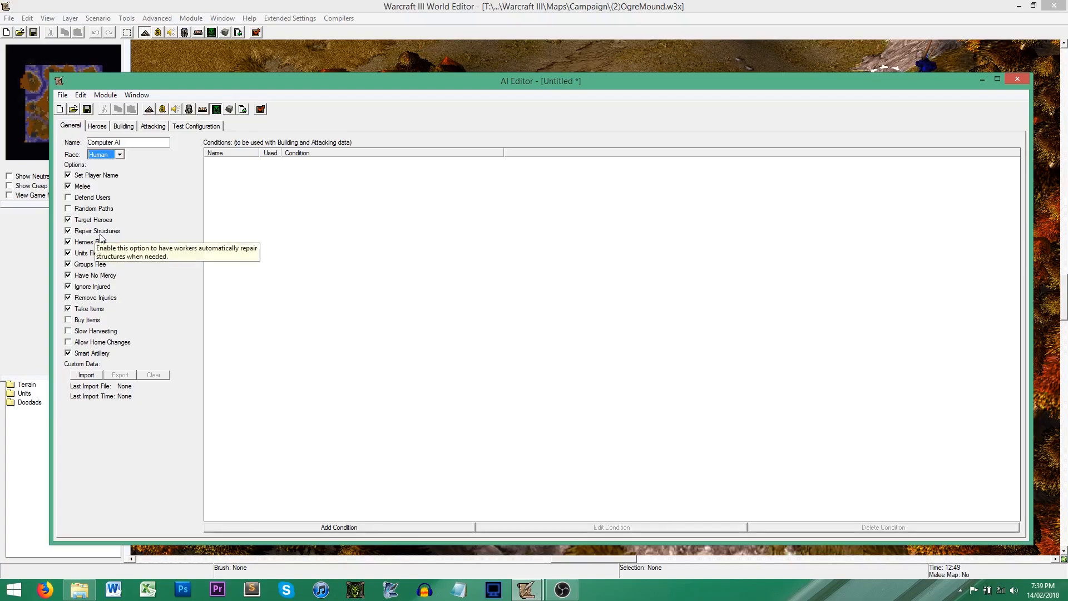
mouse_move(90, 313)
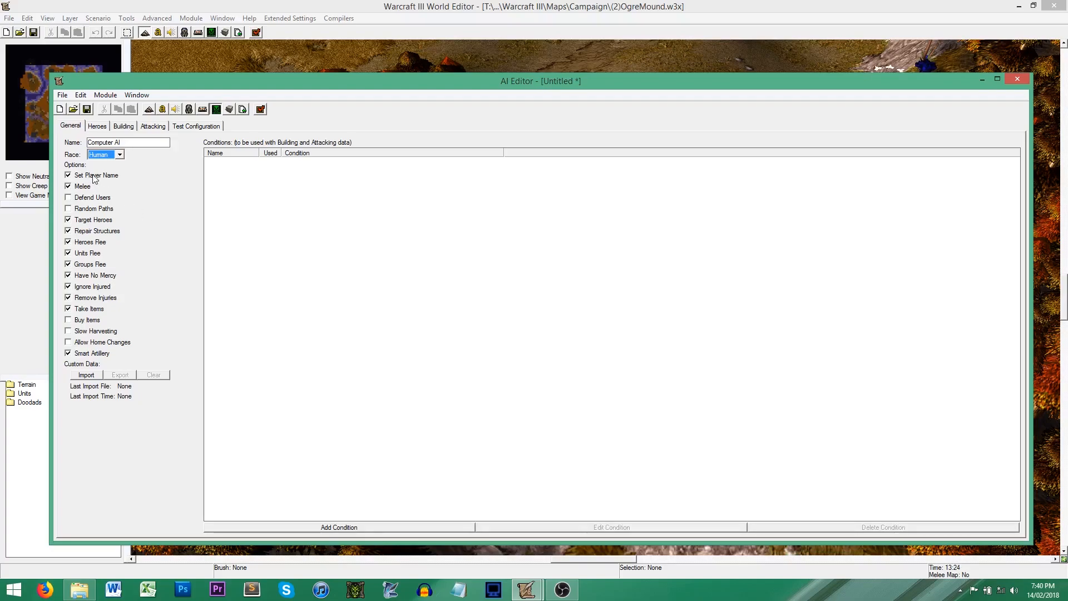
mouse_move(95, 178)
drag(133, 142, 88, 142)
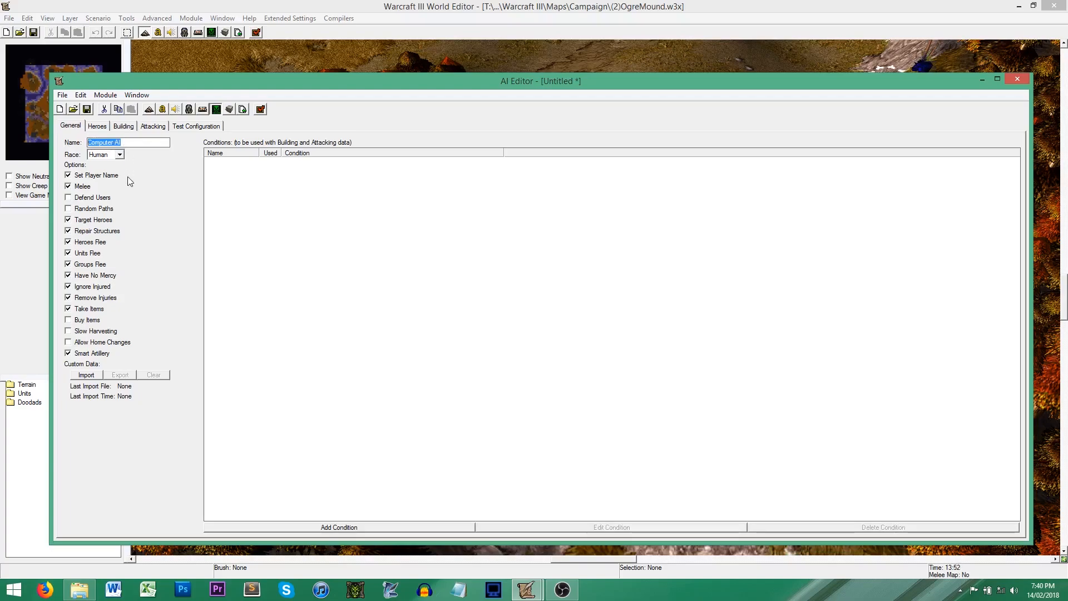
mouse_move(82, 190)
mouse_move(96, 277)
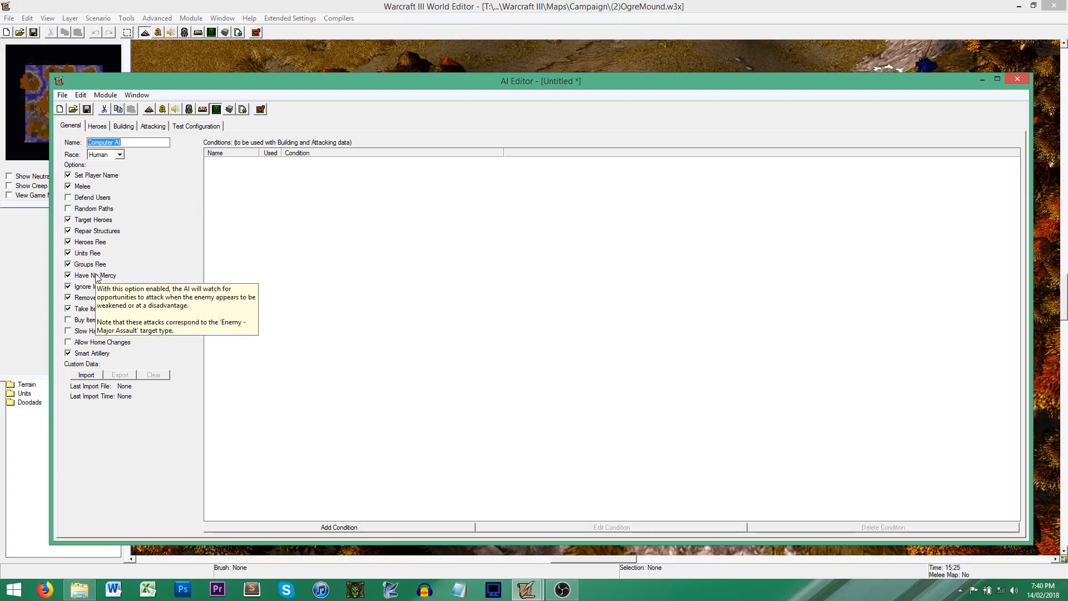
Turn off the Have No Mercy and Smart Artillery options for the AI
click(96, 277)
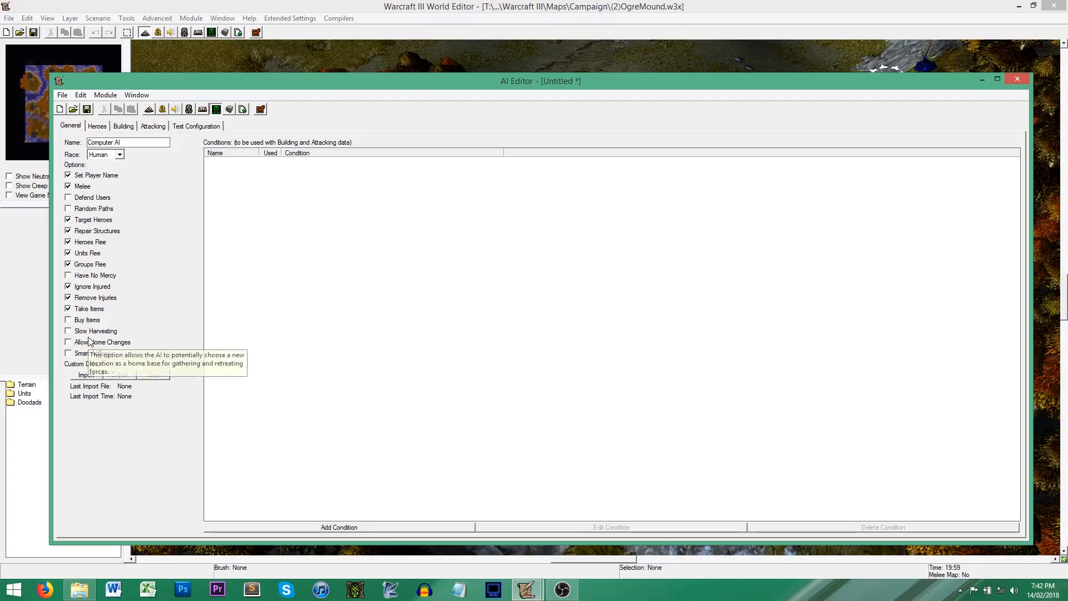
mouse_move(93, 334)
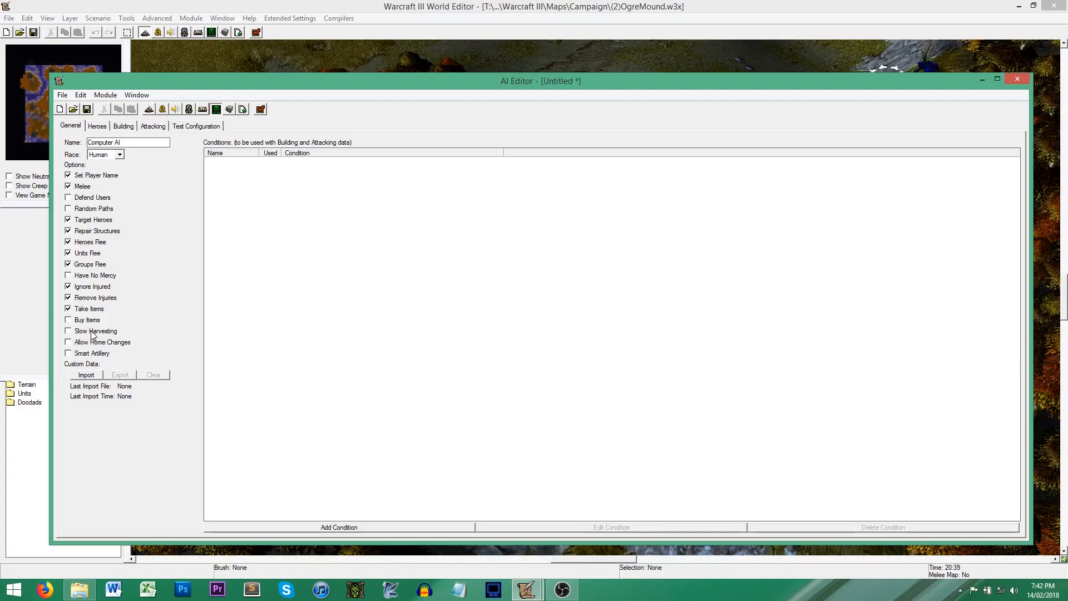
click(93, 333)
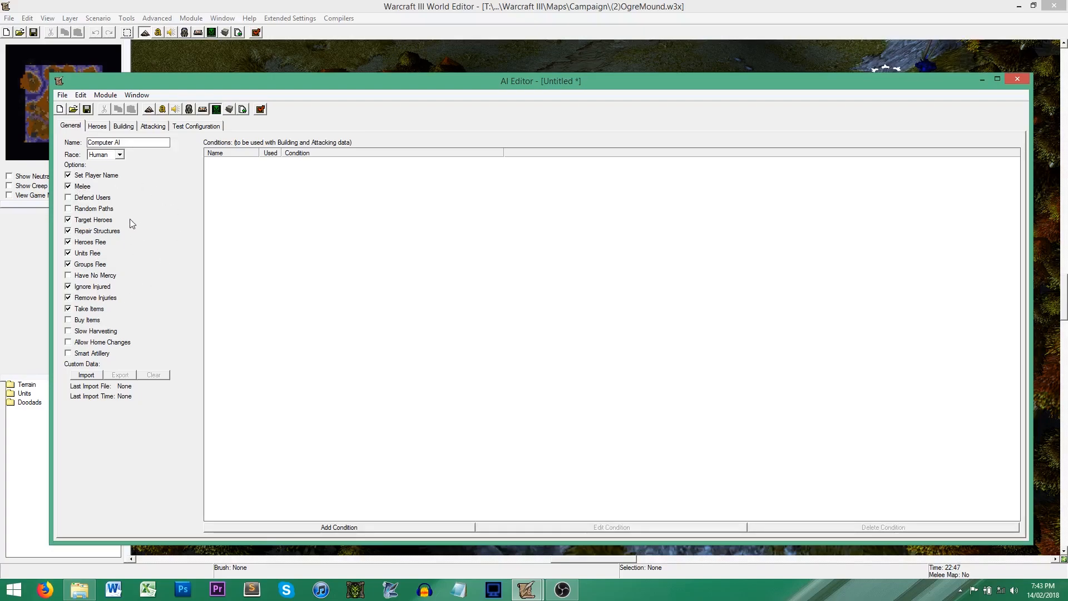
Raise the chance of the Paladin, Archmage, Mountain King training order to 27 percent
click(123, 129)
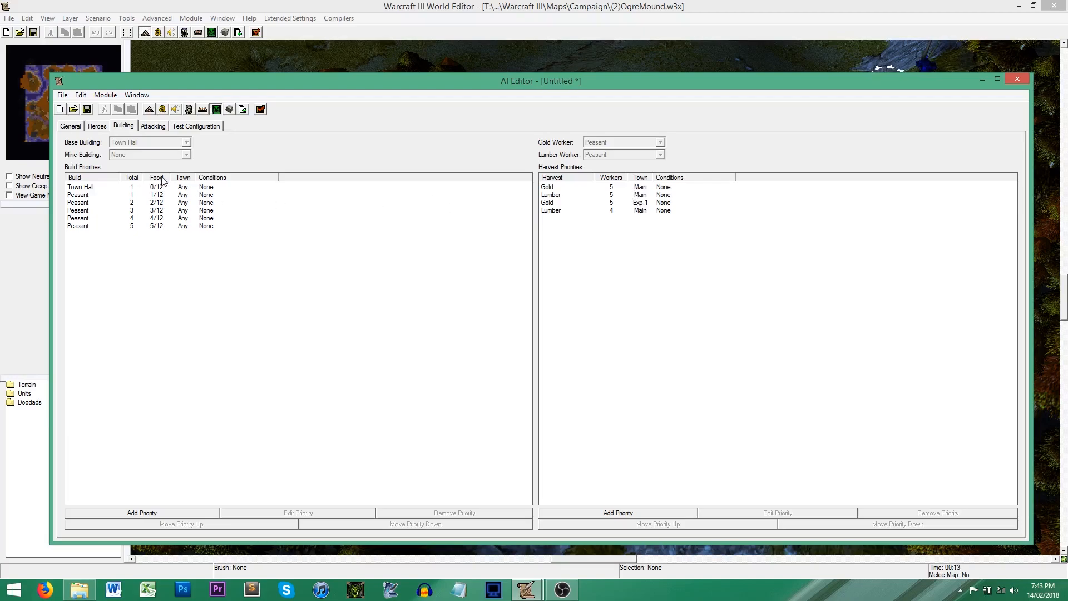
click(98, 126)
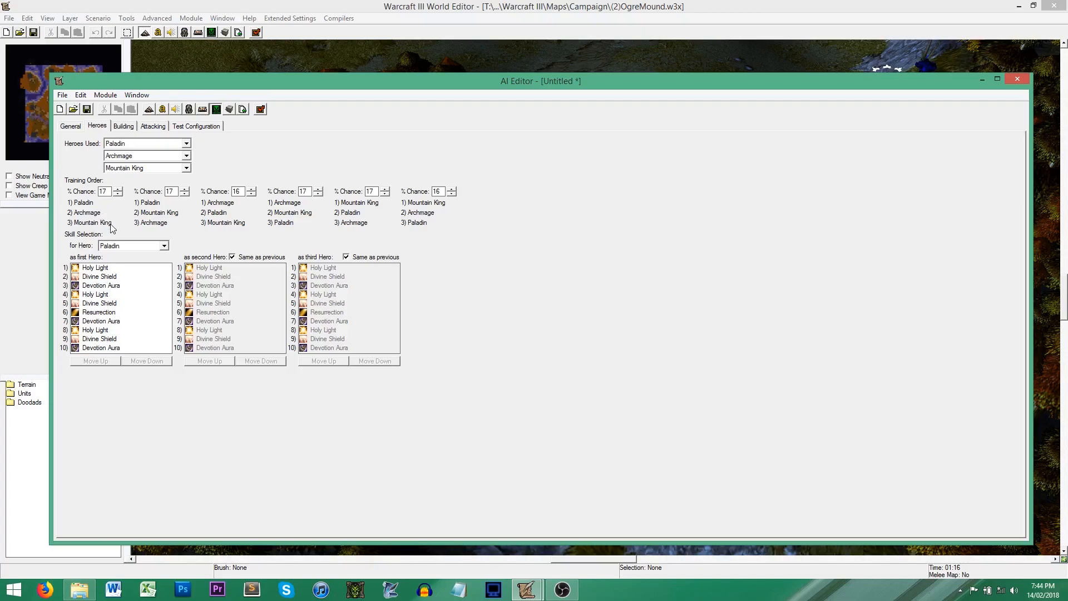
click(118, 189)
click(118, 189)
click(118, 189)
click(118, 189)
click(118, 189)
click(118, 189)
click(118, 189)
click(118, 189)
click(118, 189)
Reorder the Paladin's first-hero skills so Devotion Aura comes second and Holy Light third
click(105, 286)
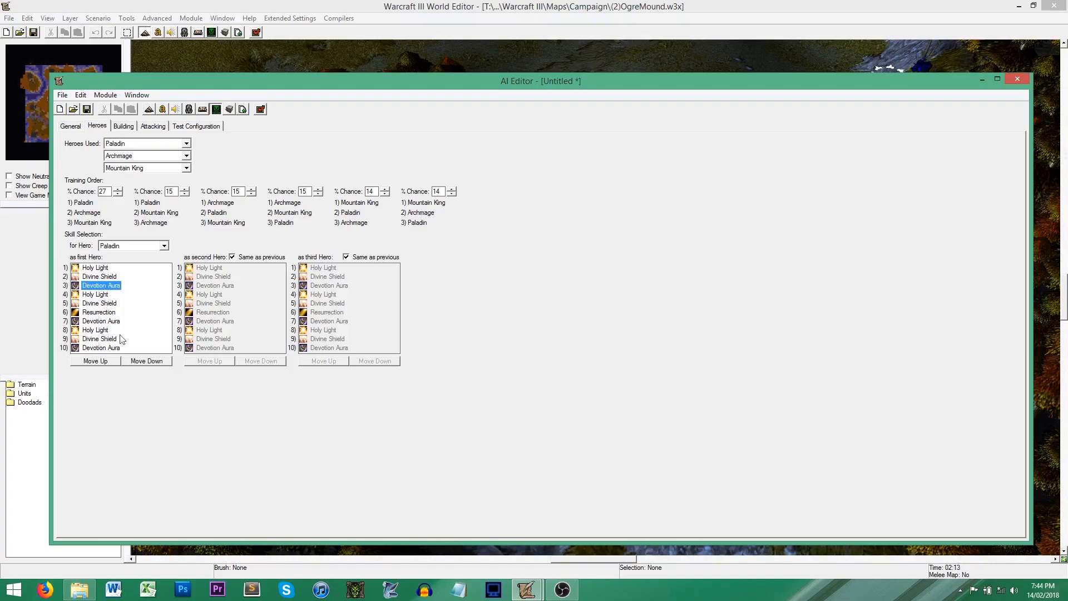
click(96, 361)
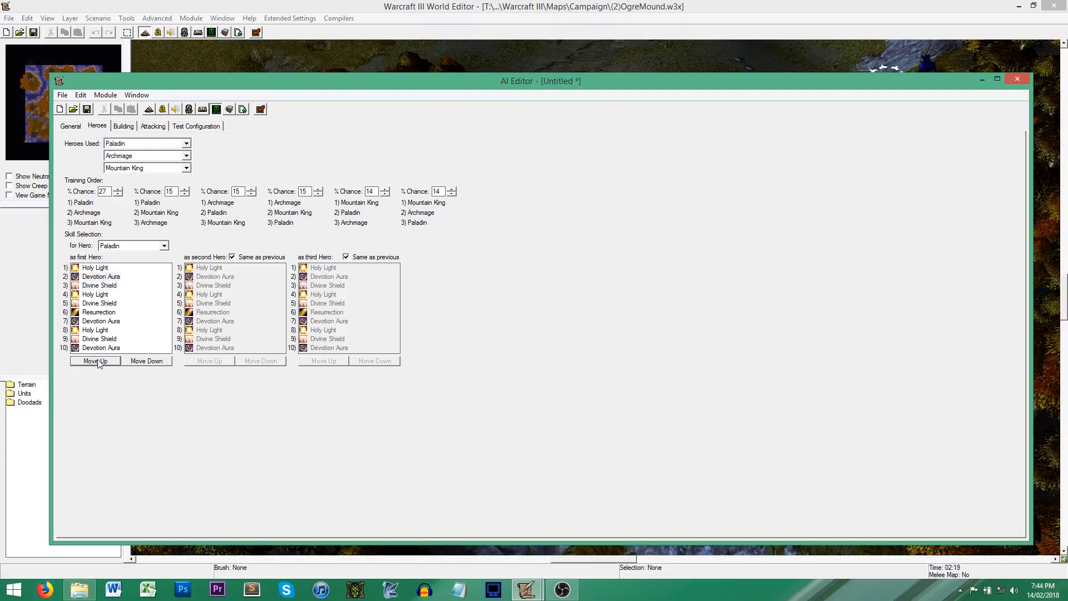
click(92, 295)
click(96, 361)
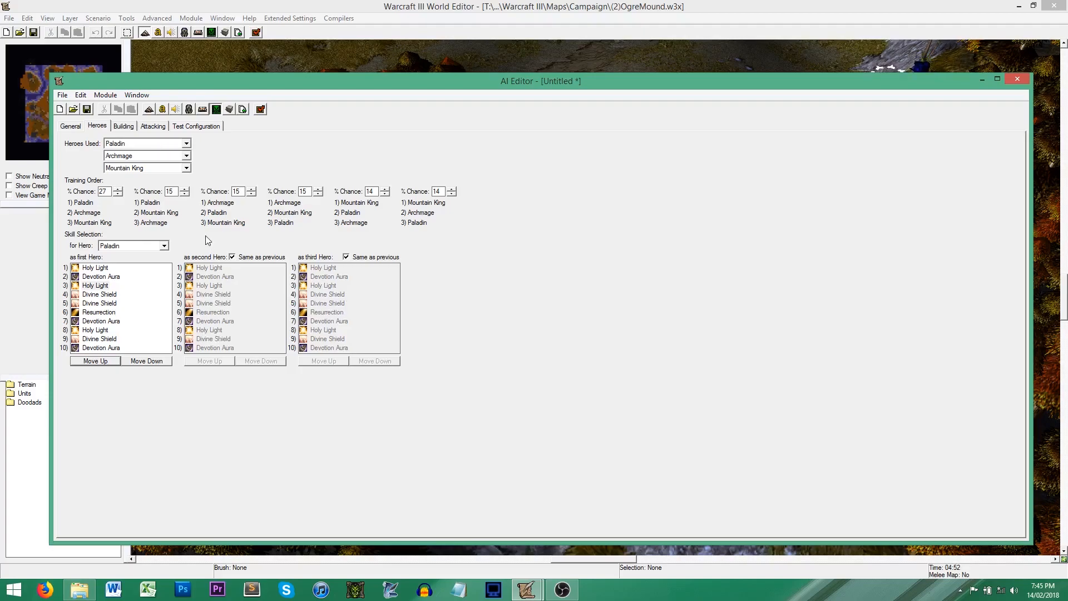
Change the AI's race to Orc and accept resetting the hero, building and attack data
click(127, 127)
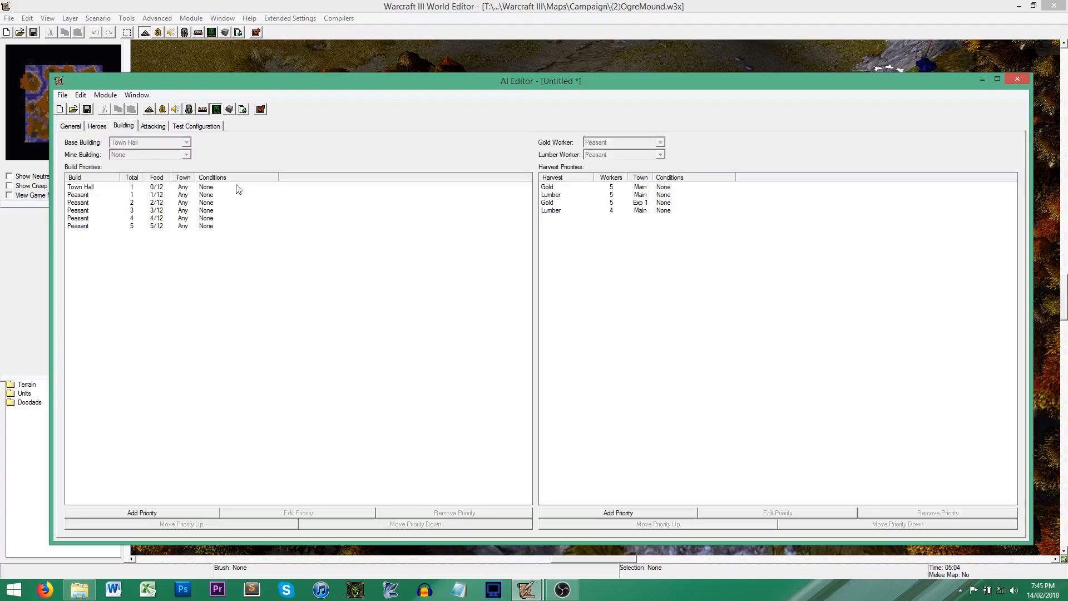
click(97, 127)
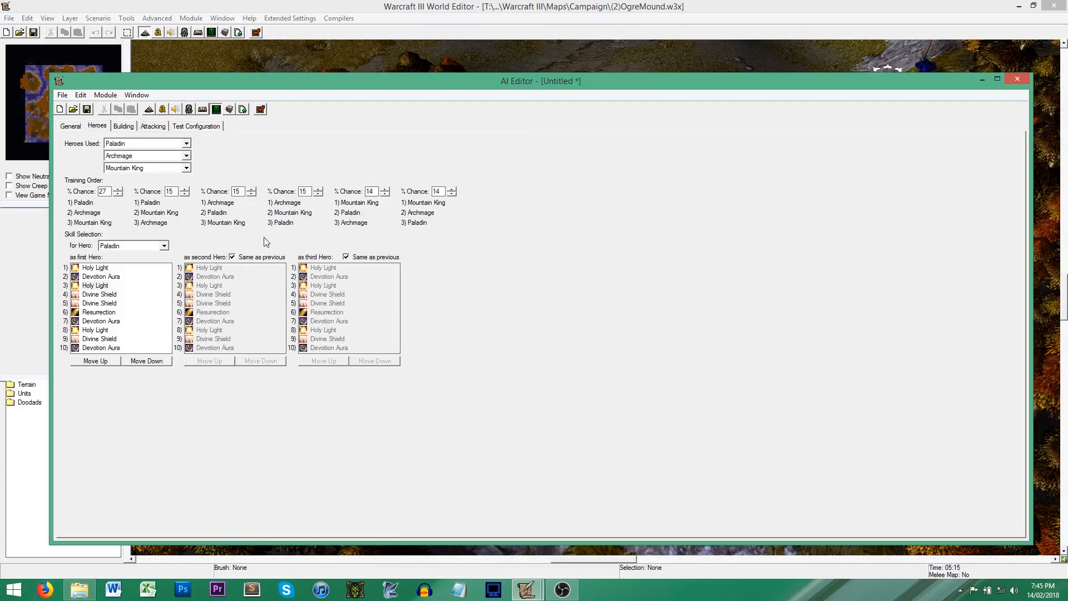
click(80, 128)
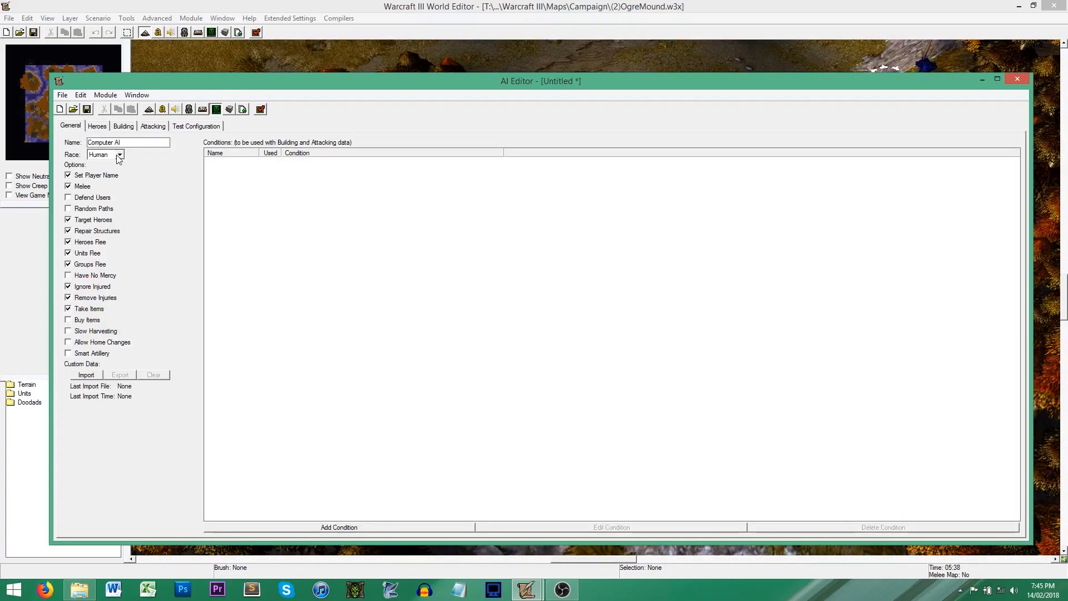
click(118, 155)
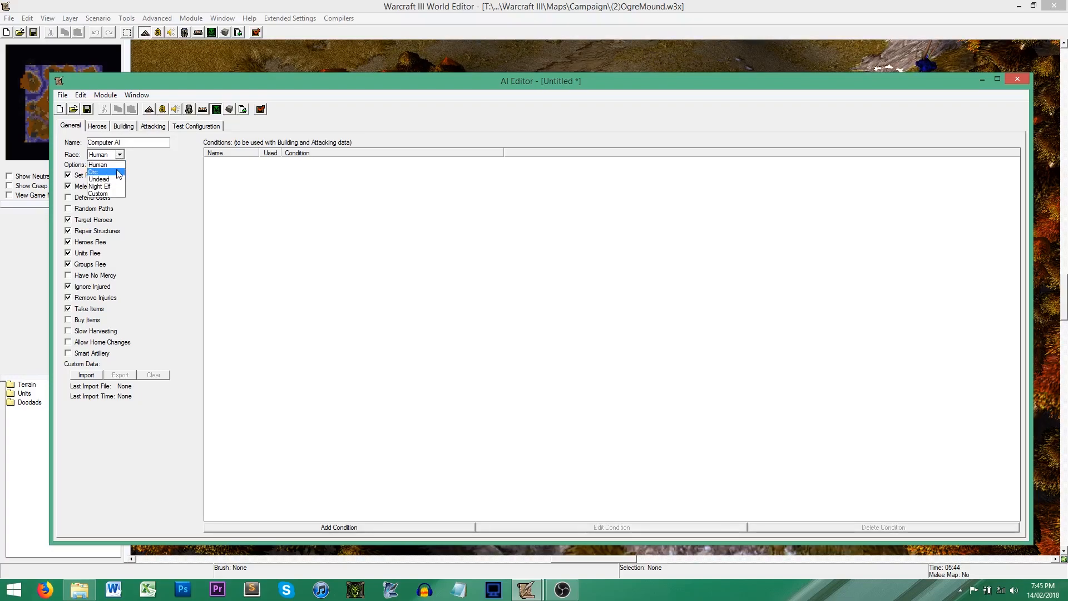
click(119, 173)
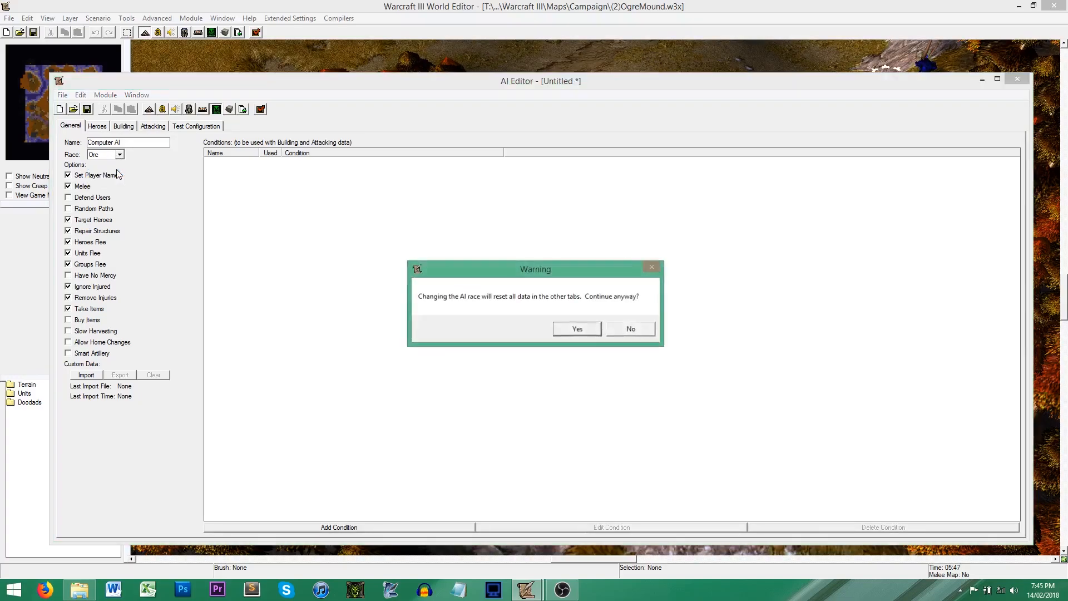
click(580, 332)
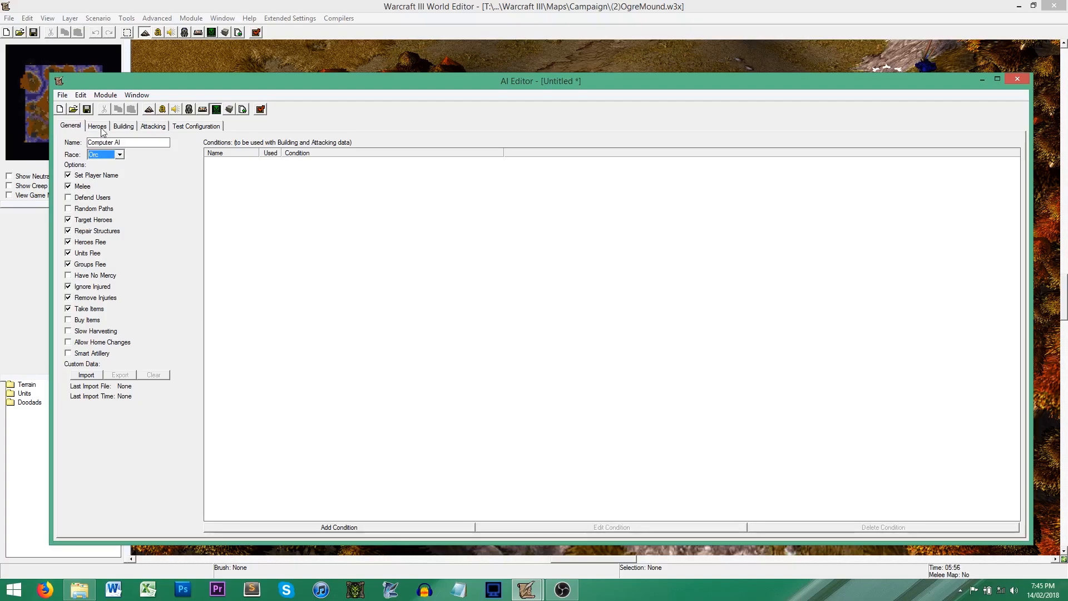
Review the Orc build priorities and the heroes offered for the first hero slot
click(119, 128)
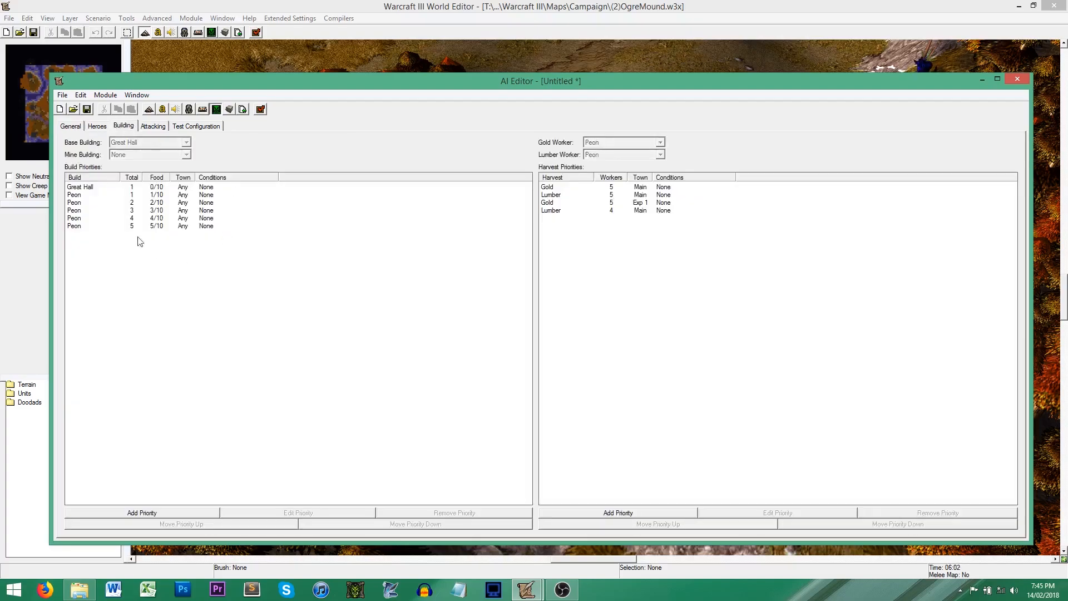
click(94, 188)
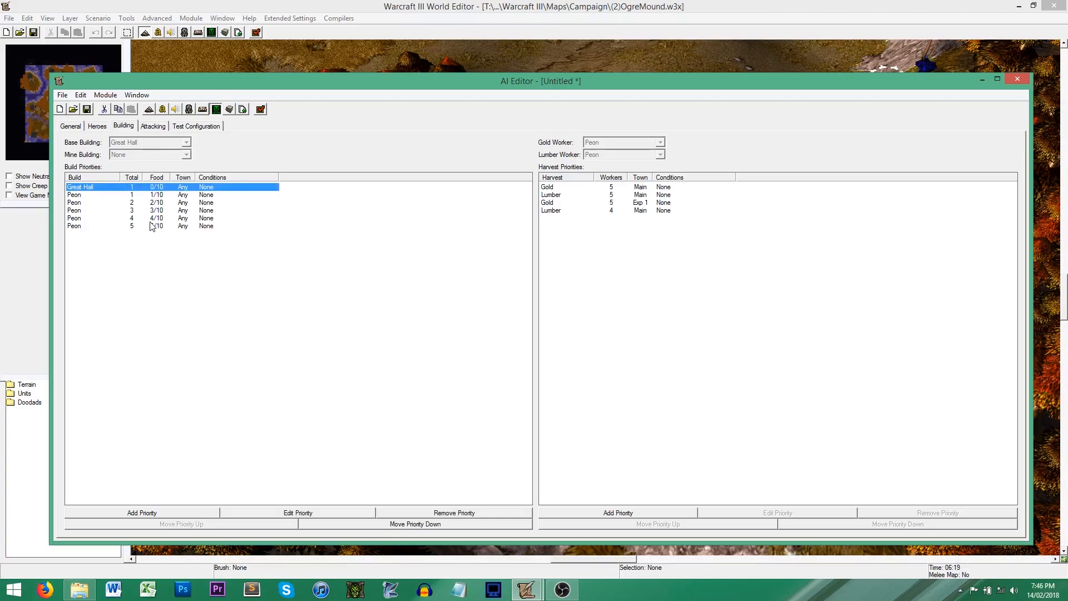
click(97, 127)
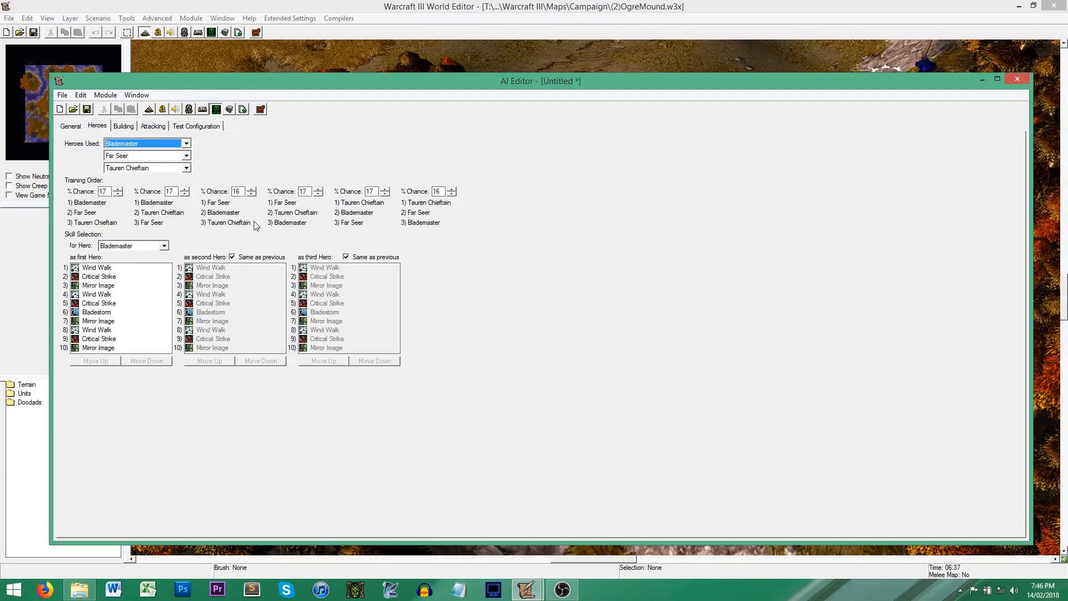
click(186, 144)
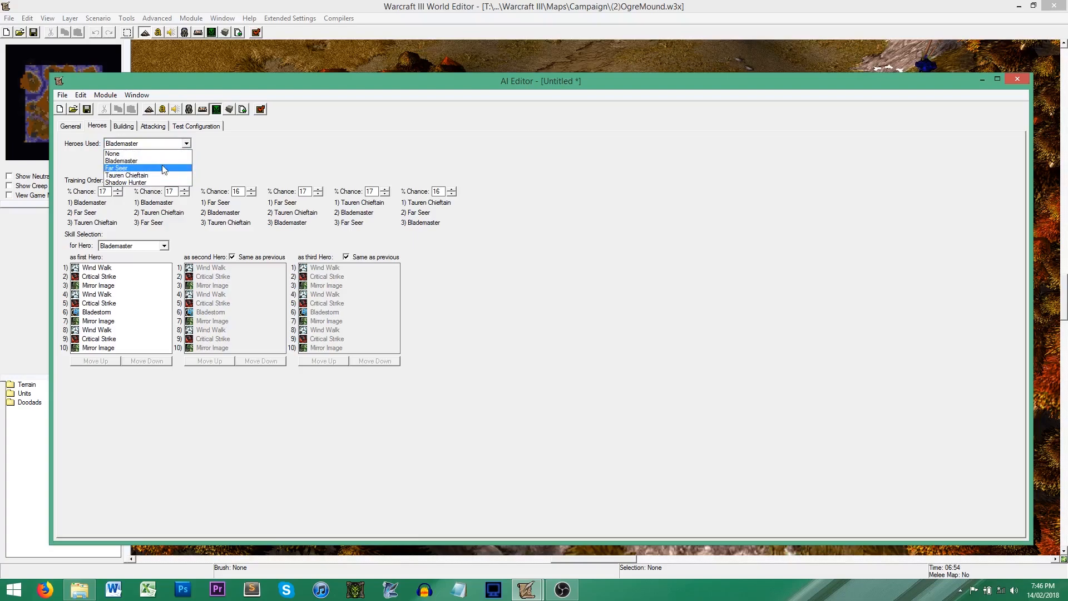
click(225, 167)
click(124, 127)
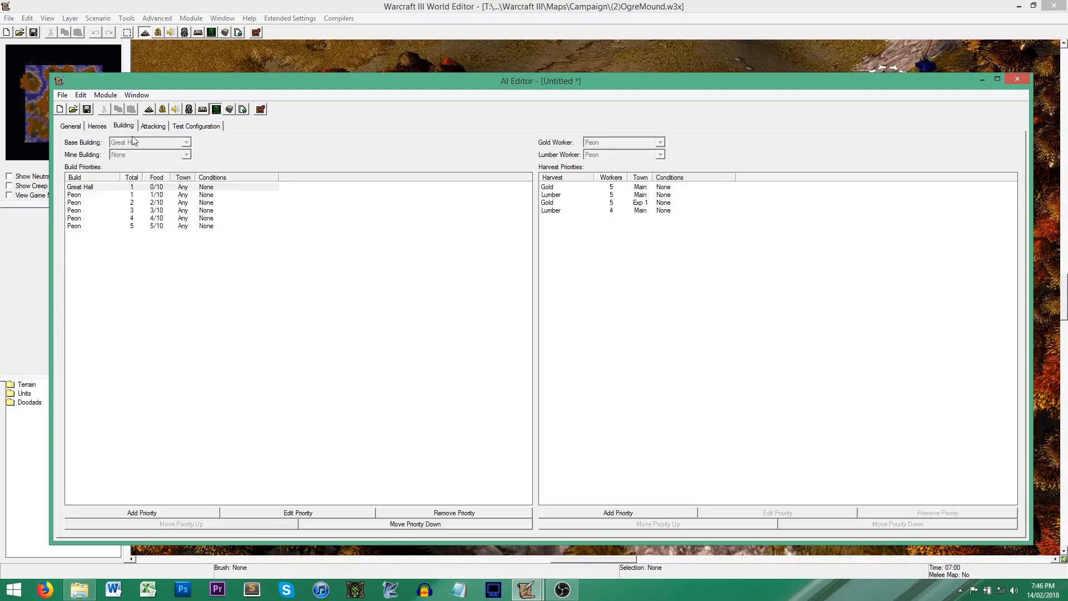
Change the AI's race to Custom and accept resetting the data of the other sections
click(71, 127)
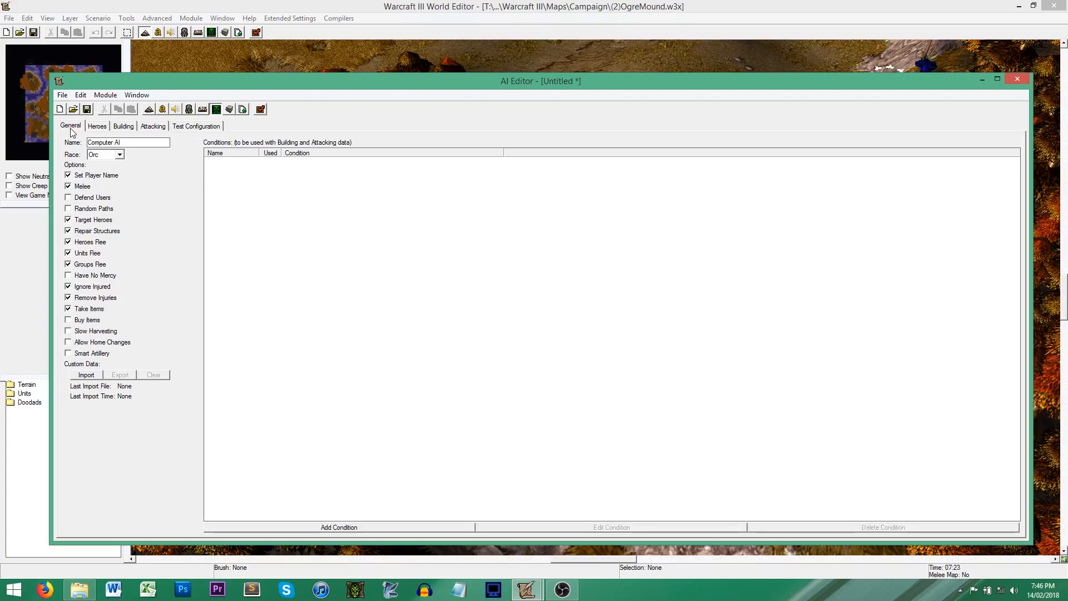
click(93, 155)
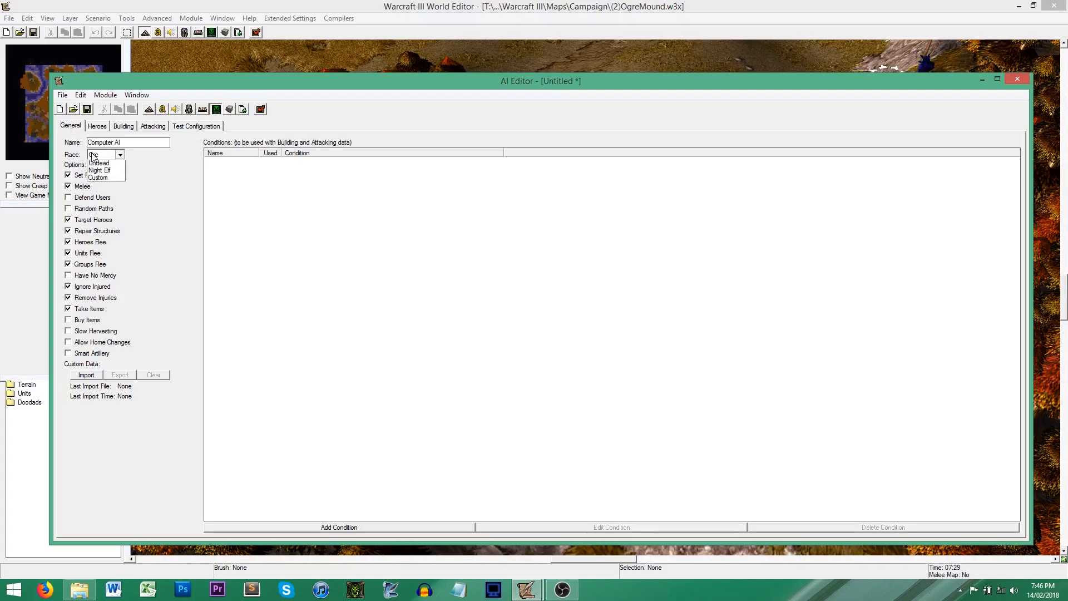
click(111, 194)
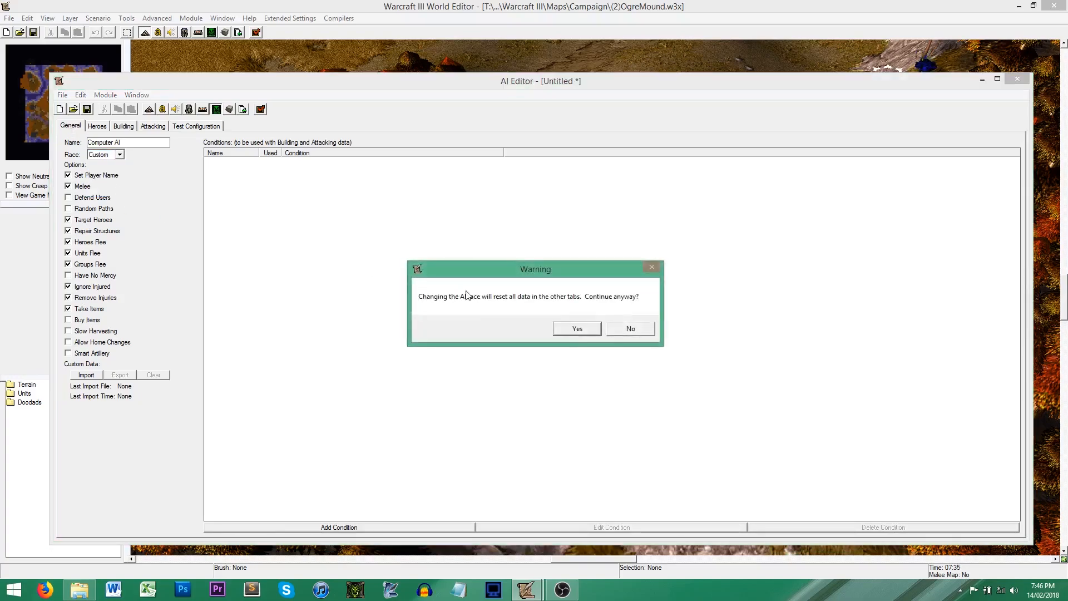
click(577, 329)
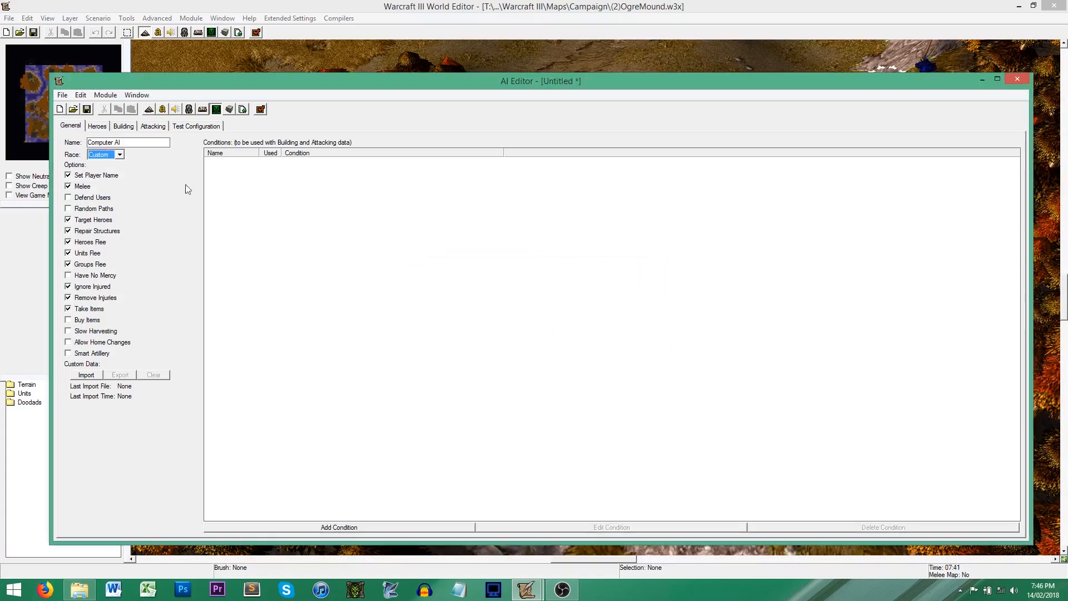
Browse the heroes available for the custom race's first hero slot
click(97, 127)
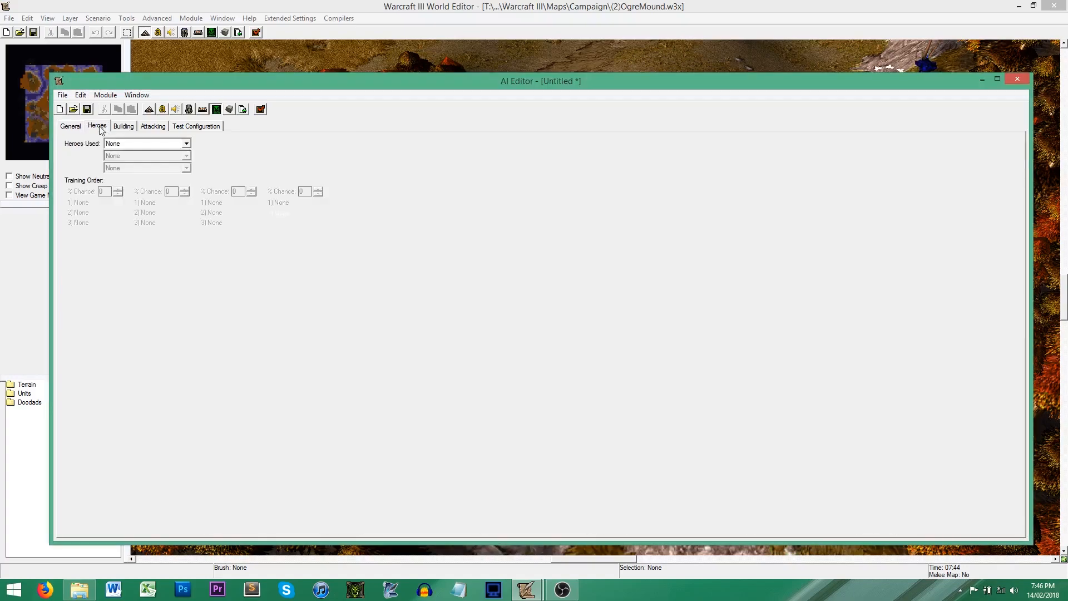
click(173, 145)
scroll(149, 245, down, 10)
scroll(154, 260, down, 3)
click(167, 319)
Inspect the race choices in the build type of the Great Hall build priority, leaving the priority unchanged
click(124, 126)
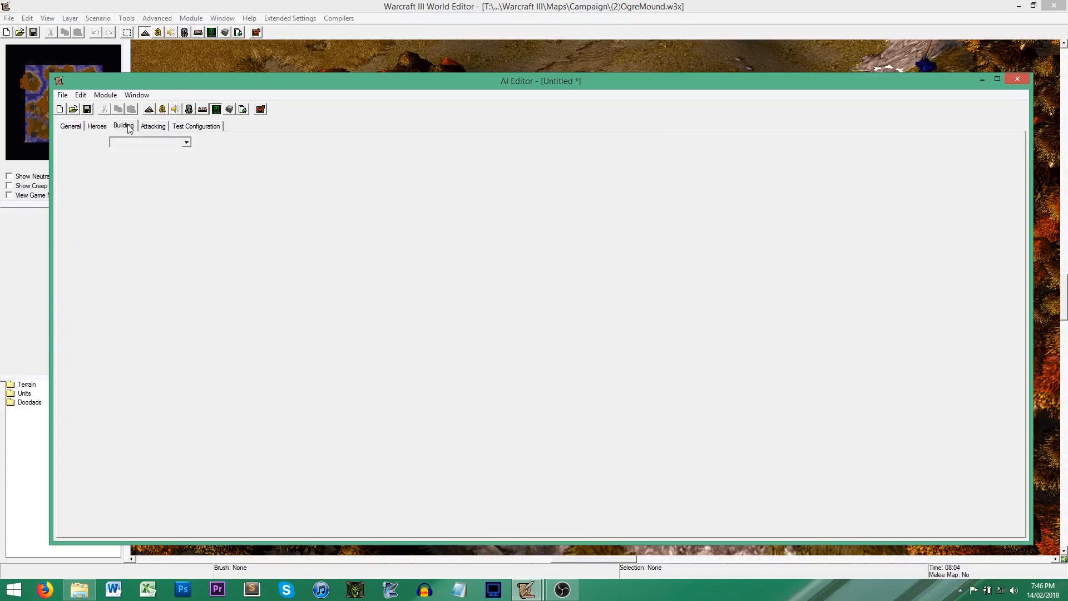
click(101, 188)
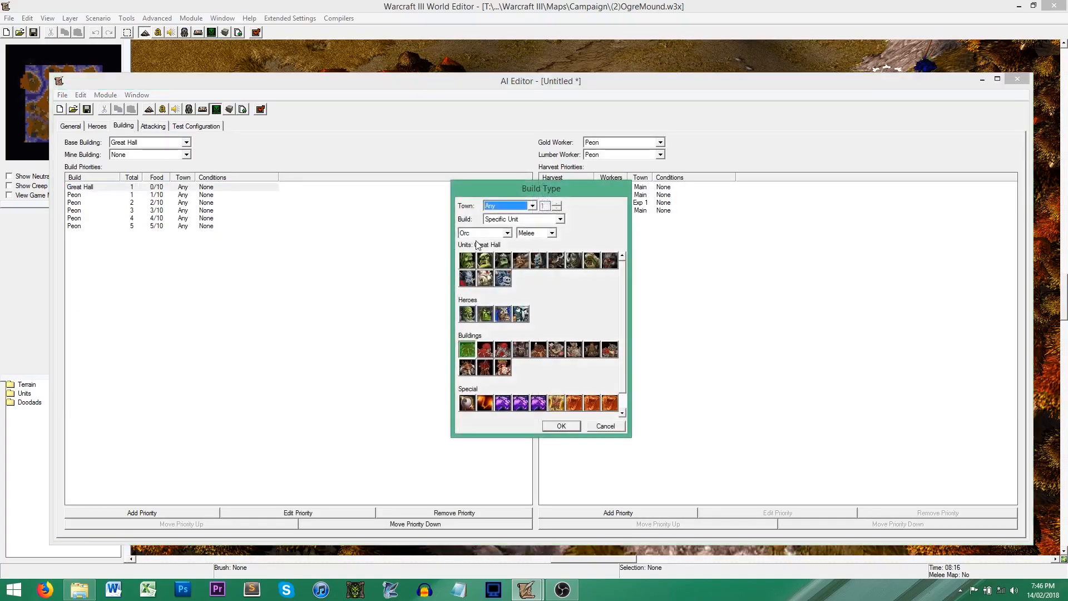
click(483, 233)
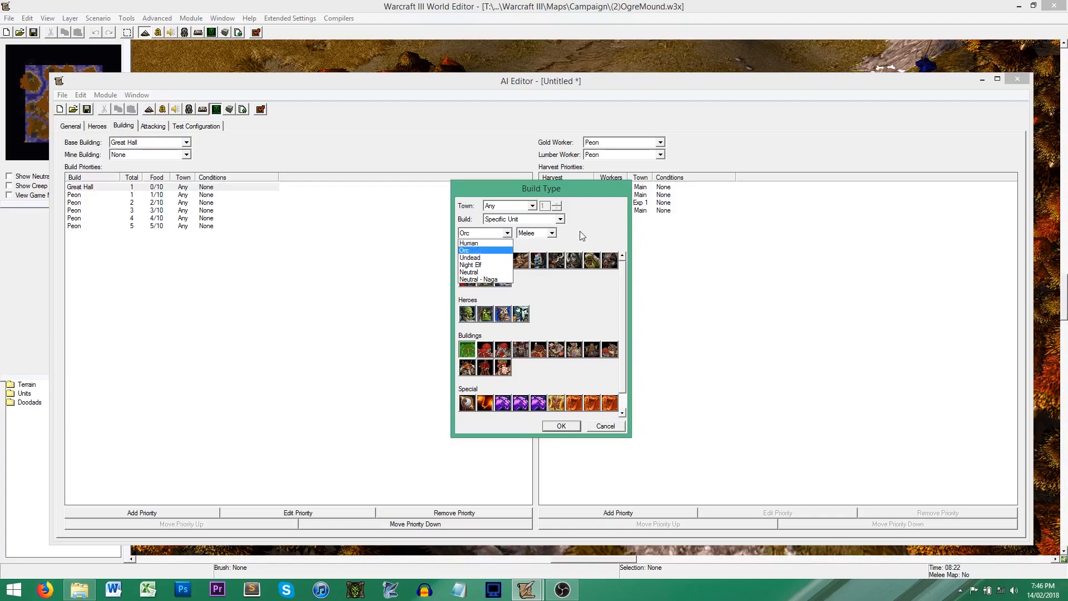
click(479, 252)
click(609, 426)
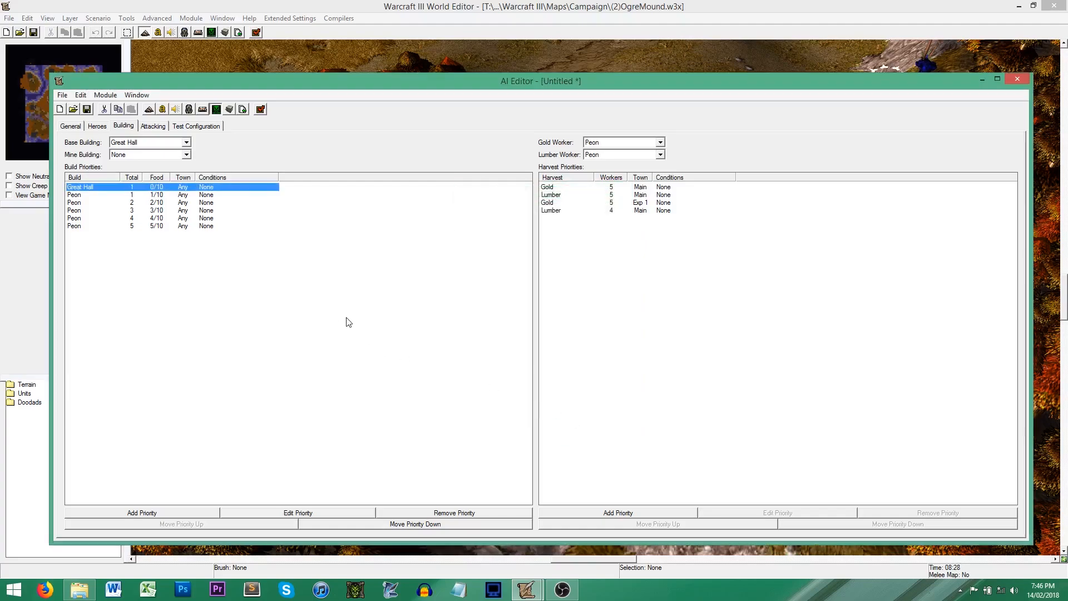
click(290, 296)
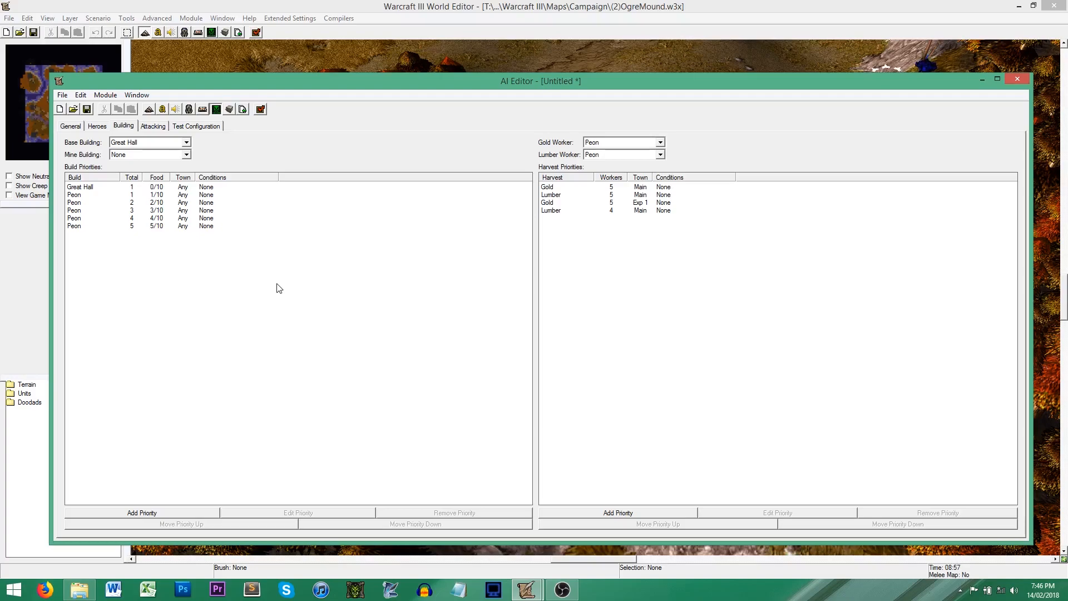
Inspect the race choices in the build type of the first Peon build priority without applying any change
click(79, 195)
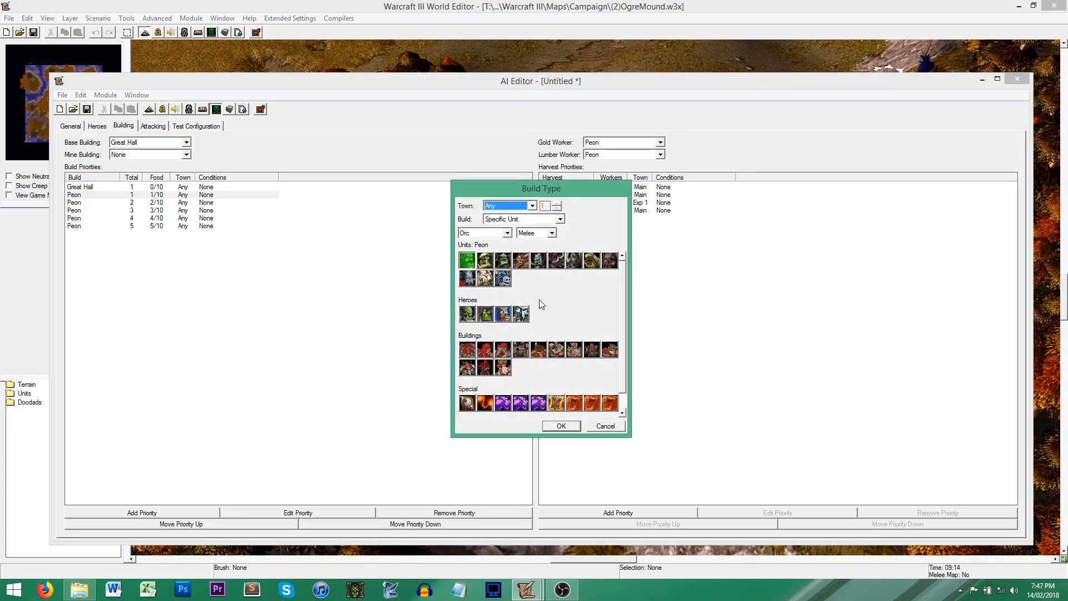
click(492, 234)
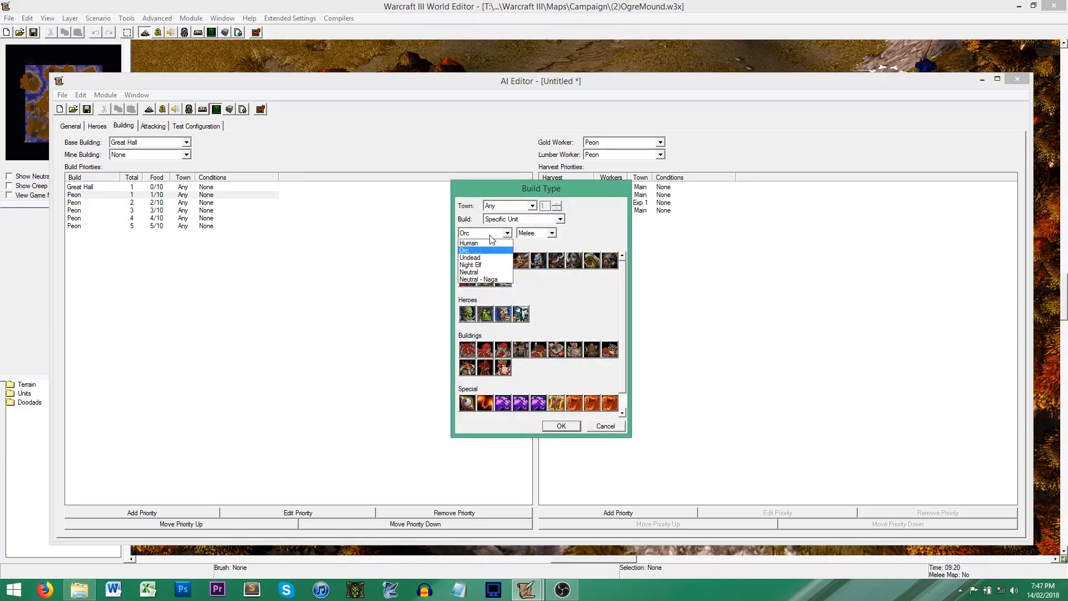
click(561, 251)
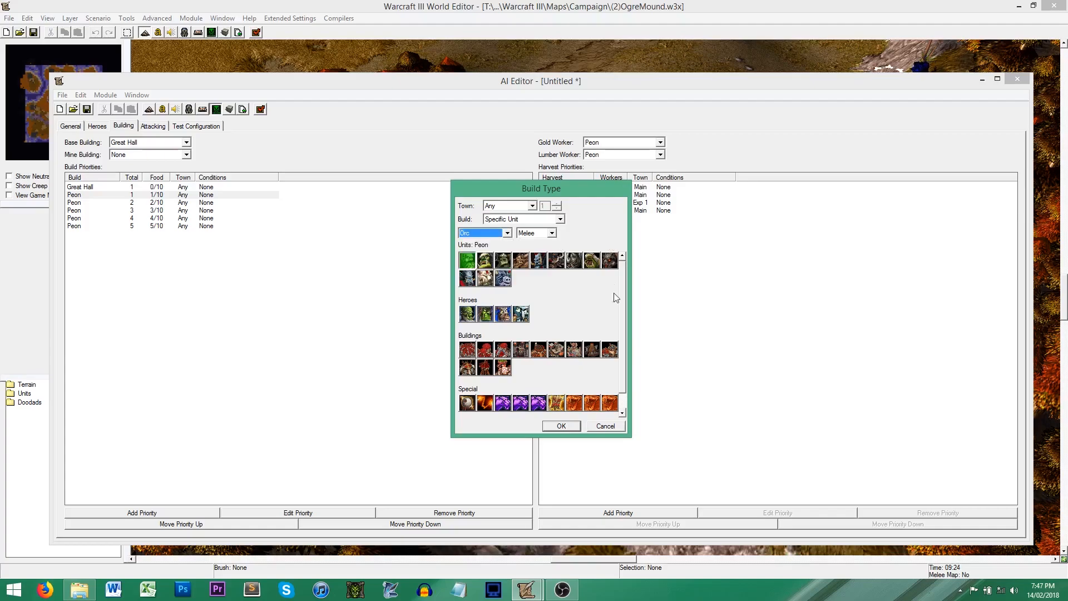
click(606, 426)
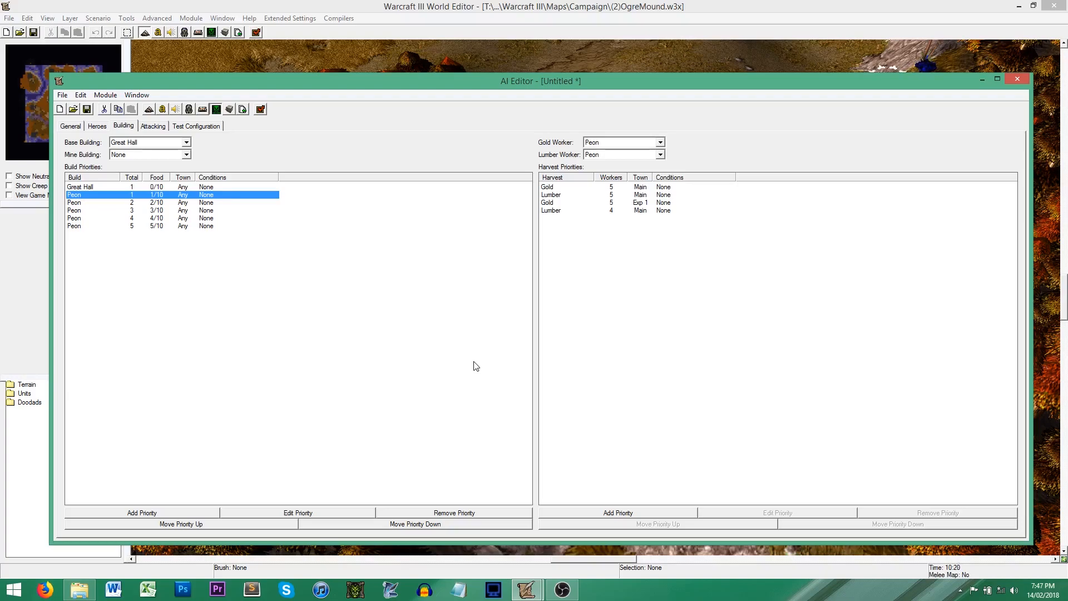
Switch from the AI Editor to the Object Editor and select the custom unit Peasant Two
click(77, 127)
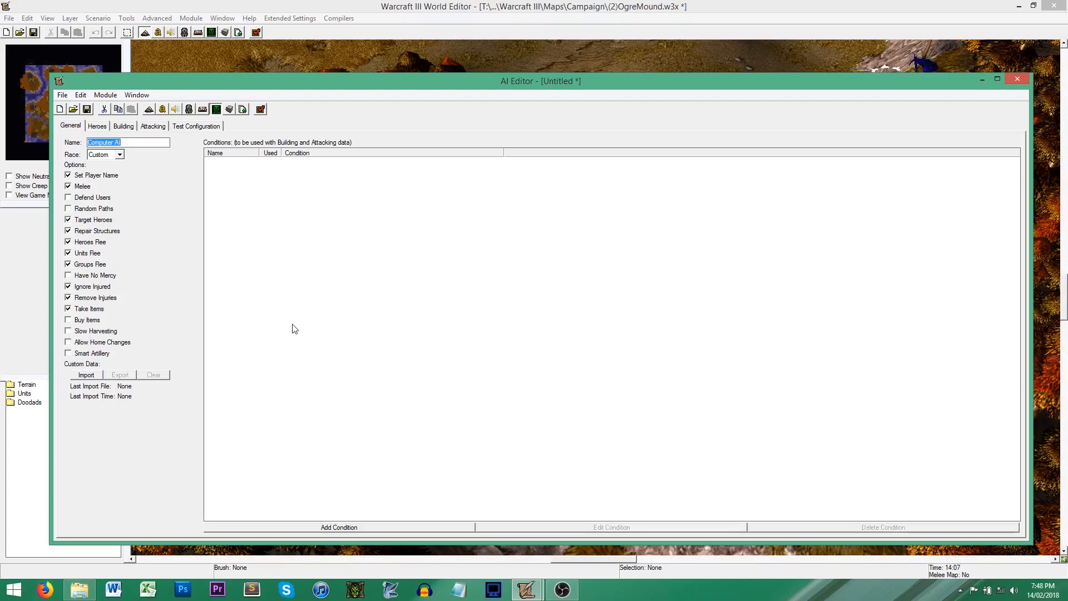
click(179, 63)
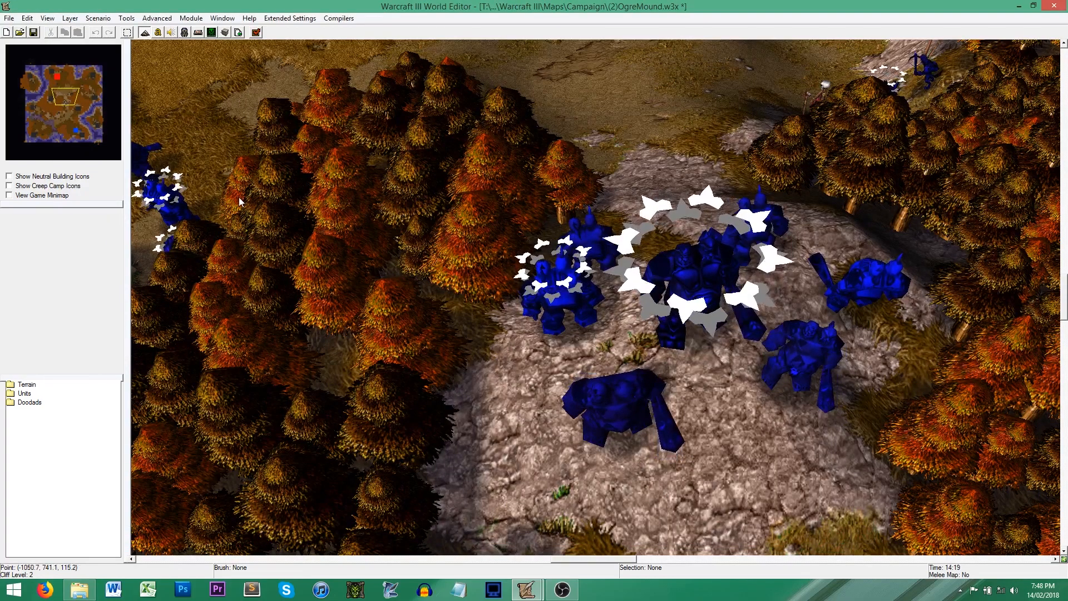
click(184, 32)
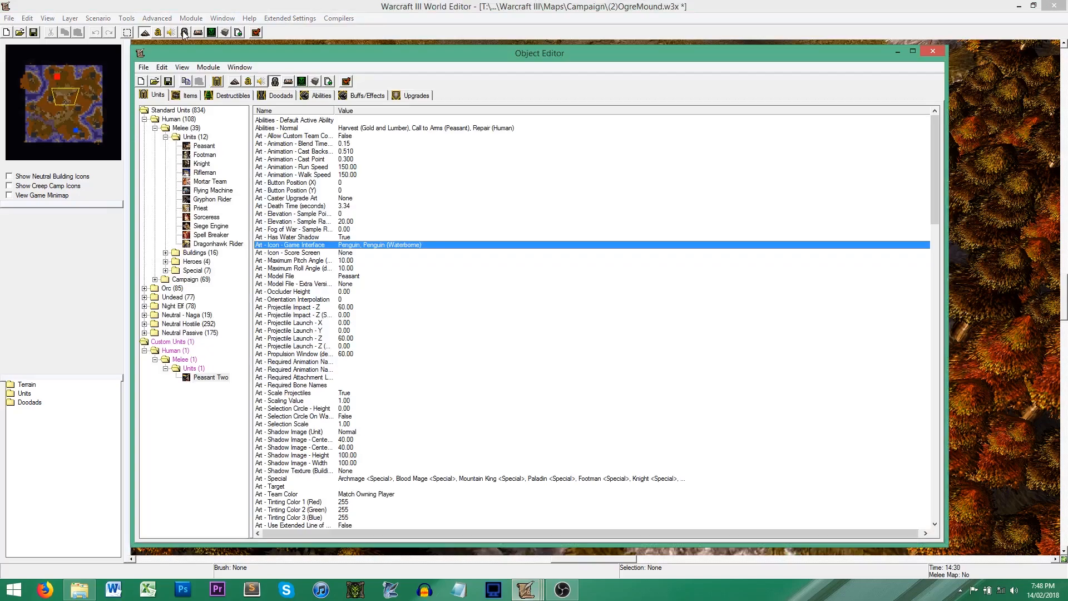
click(208, 378)
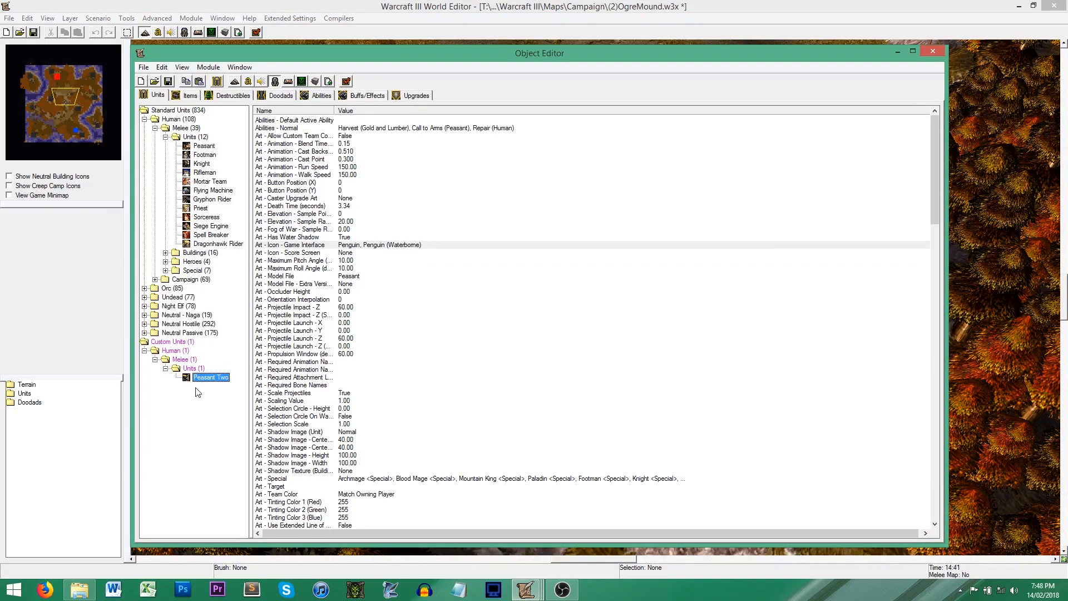
Export all object data to the Campaign folder under the file name data
click(143, 68)
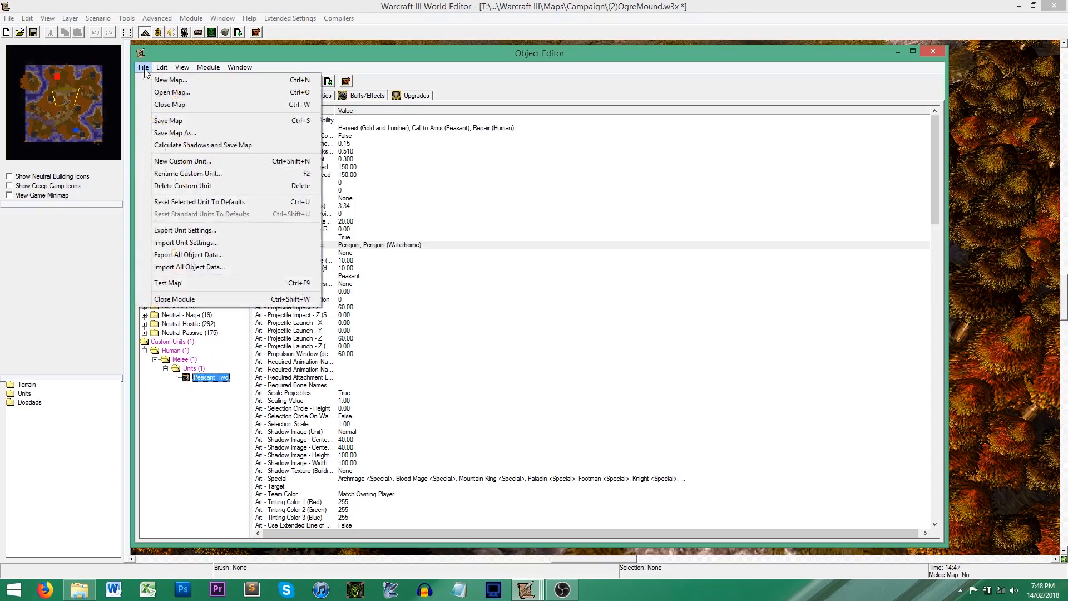
click(212, 256)
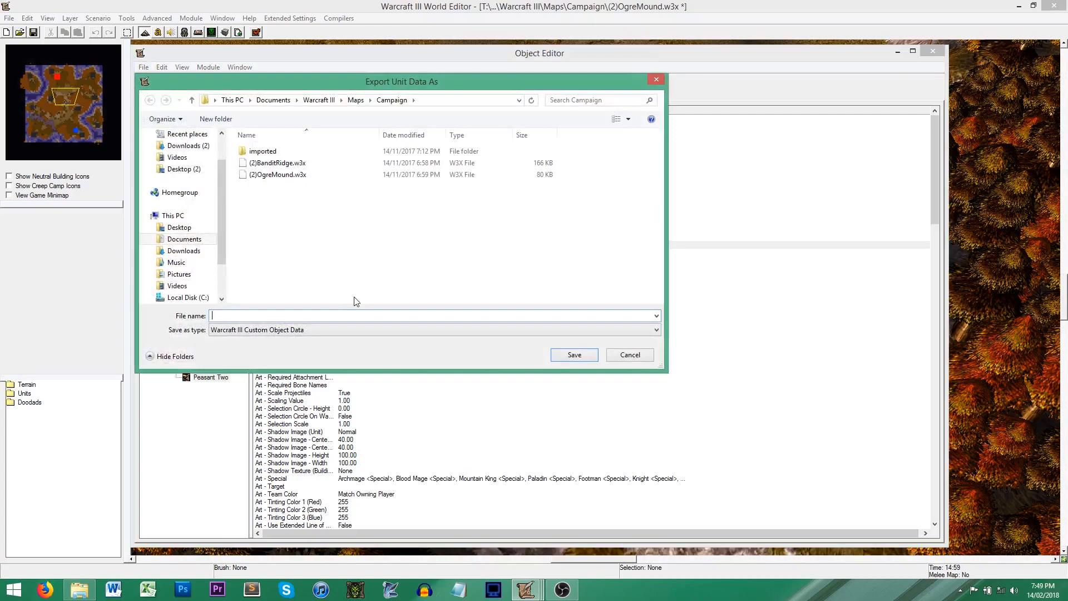
text(data)
click(556, 355)
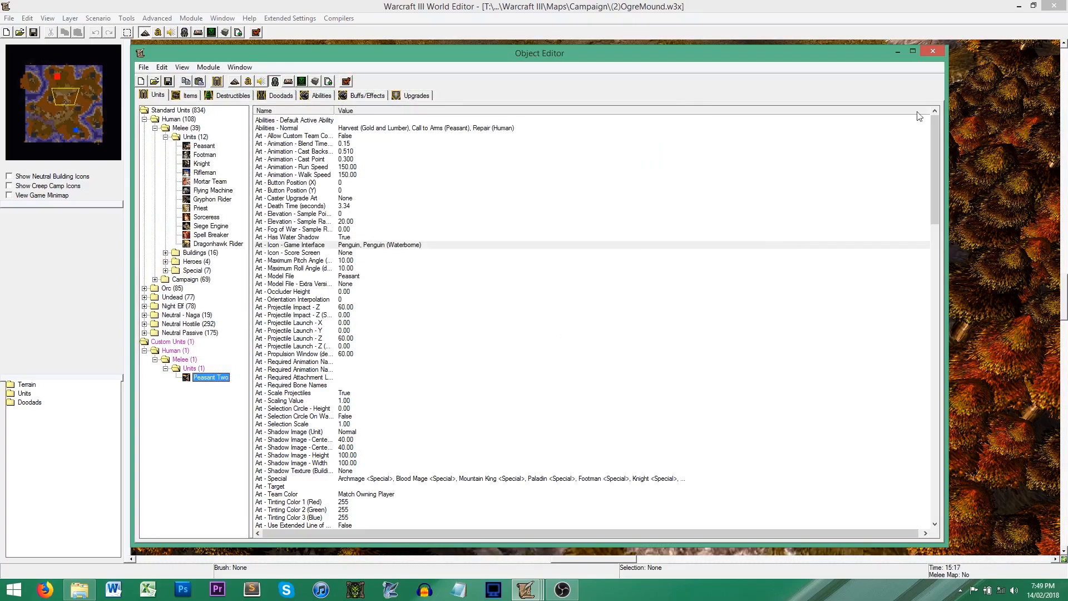
Close the Object Editor, return to the AI Editor and import data.w3o as the AI's custom data
click(932, 52)
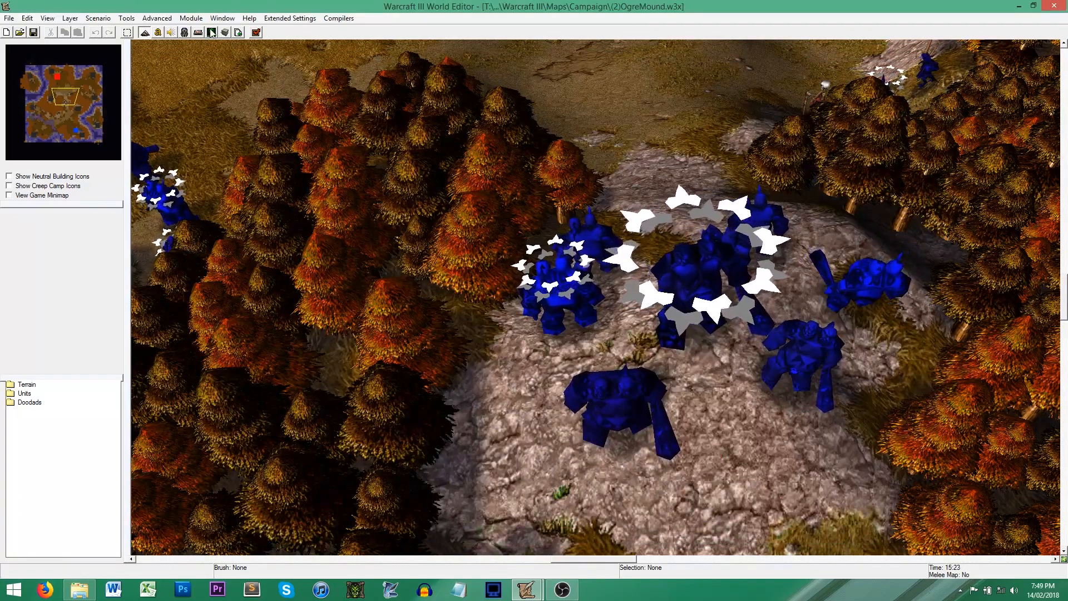
click(212, 33)
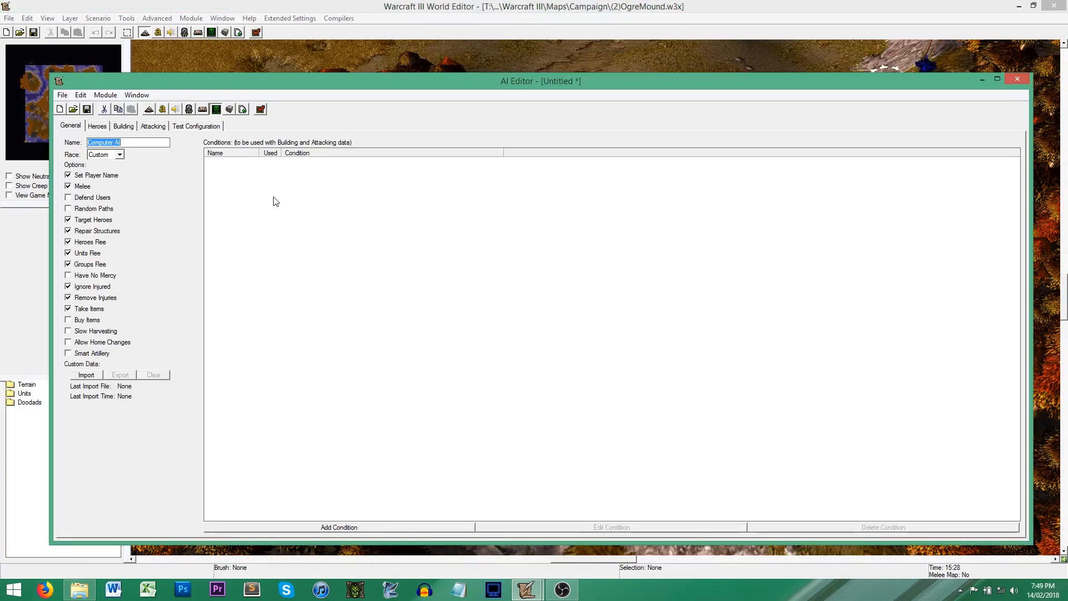
click(88, 375)
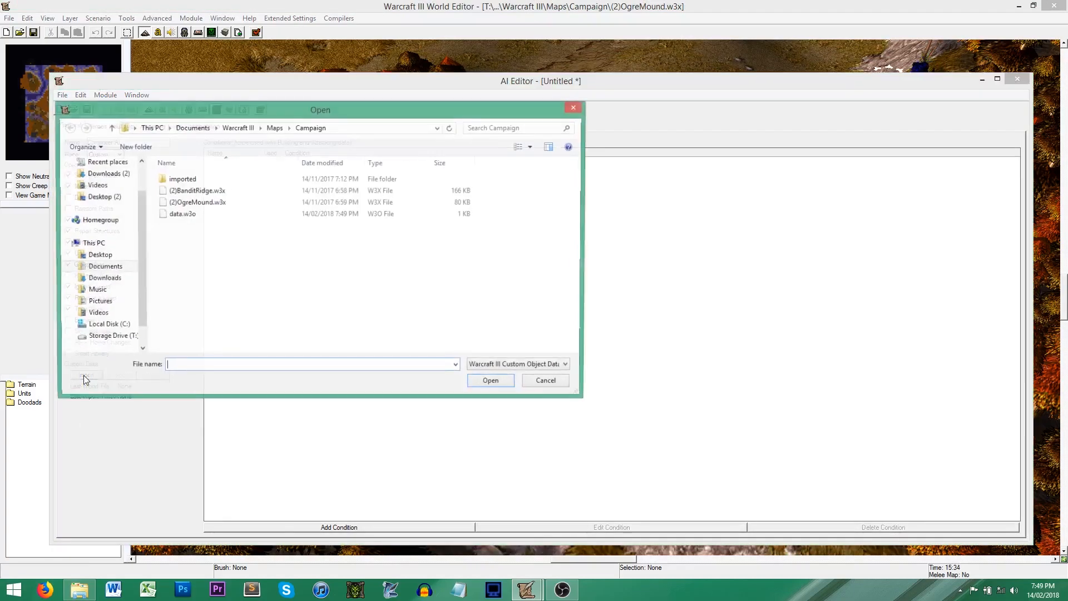
click(193, 216)
double_click(192, 215)
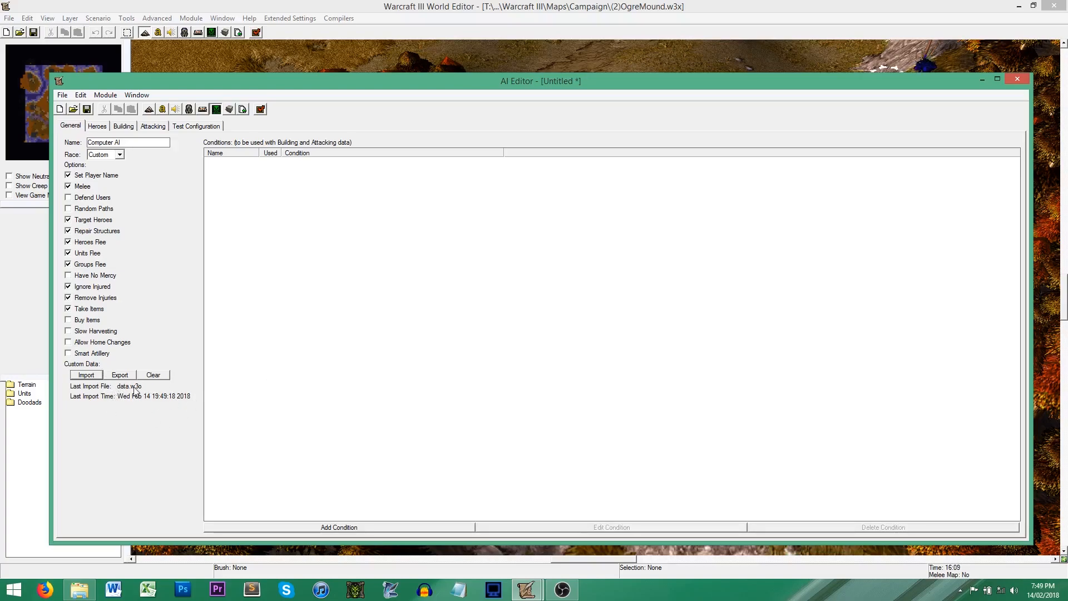
Check the custom Human units offered for a new build priority, and close the selection without adding one
click(124, 127)
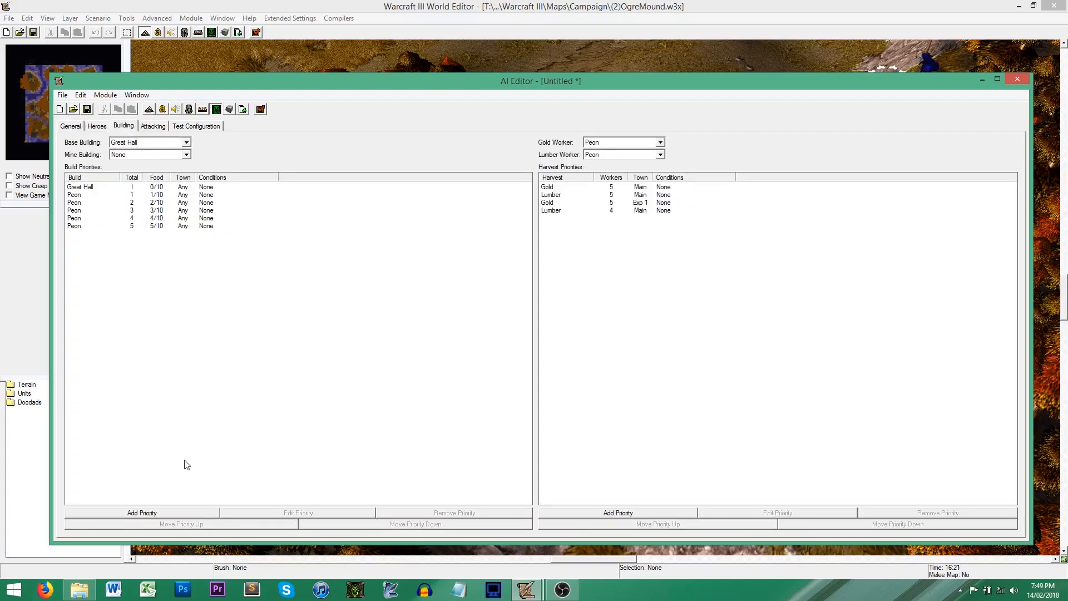
click(165, 513)
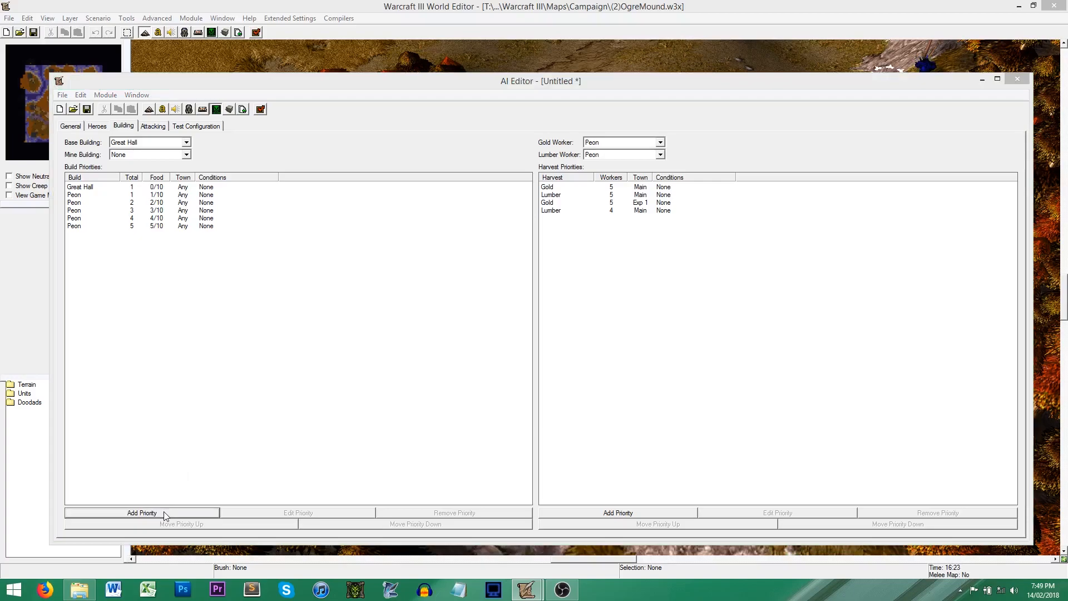
click(537, 234)
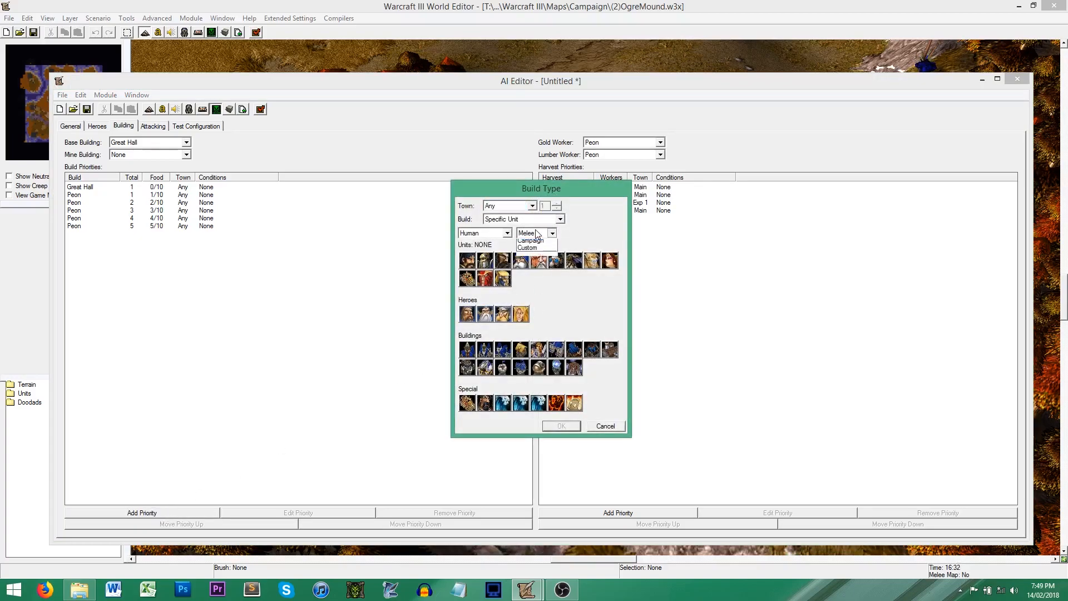
click(538, 256)
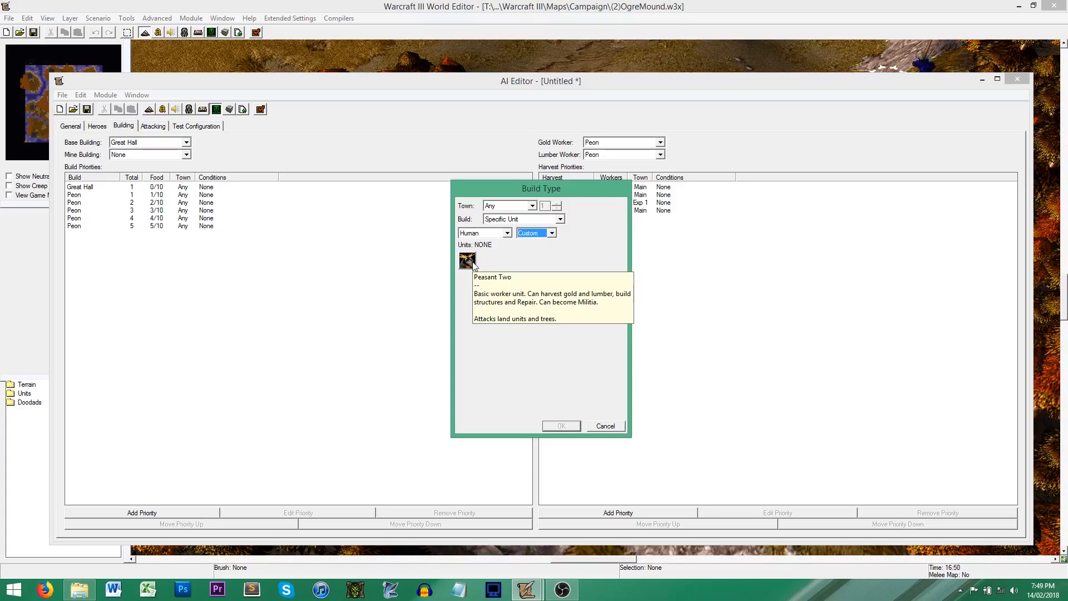
click(605, 426)
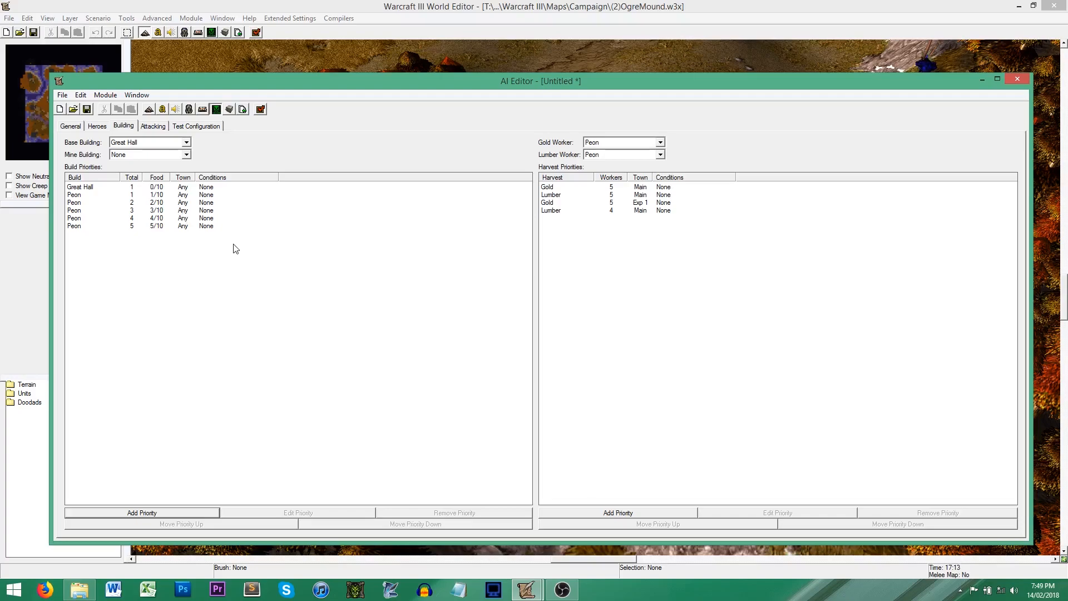
Add the Orc melee building Altar of Storms as a build priority after the last Peon
click(90, 189)
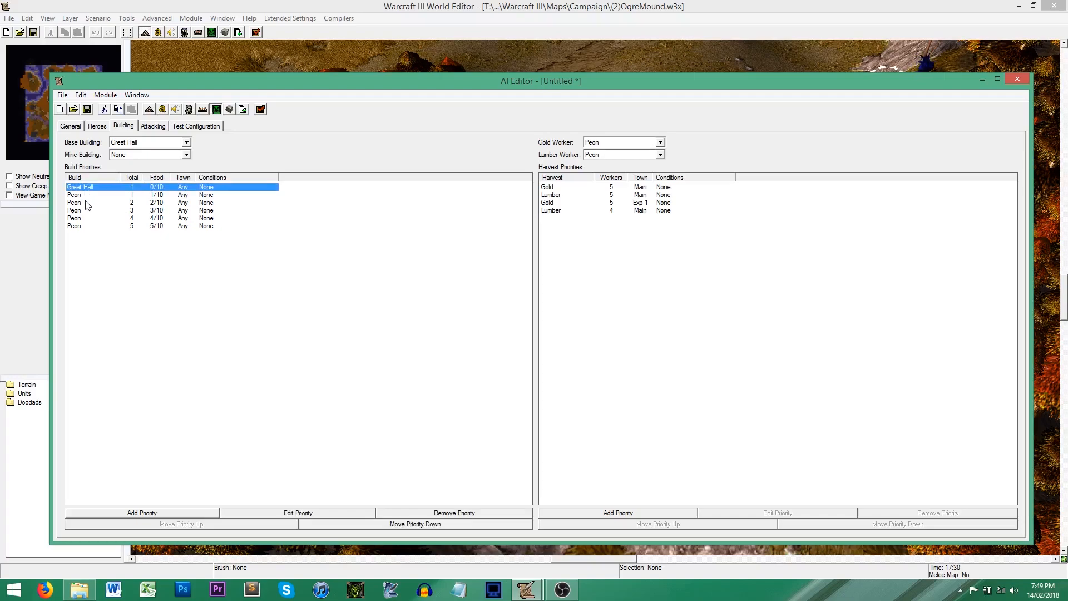
click(90, 227)
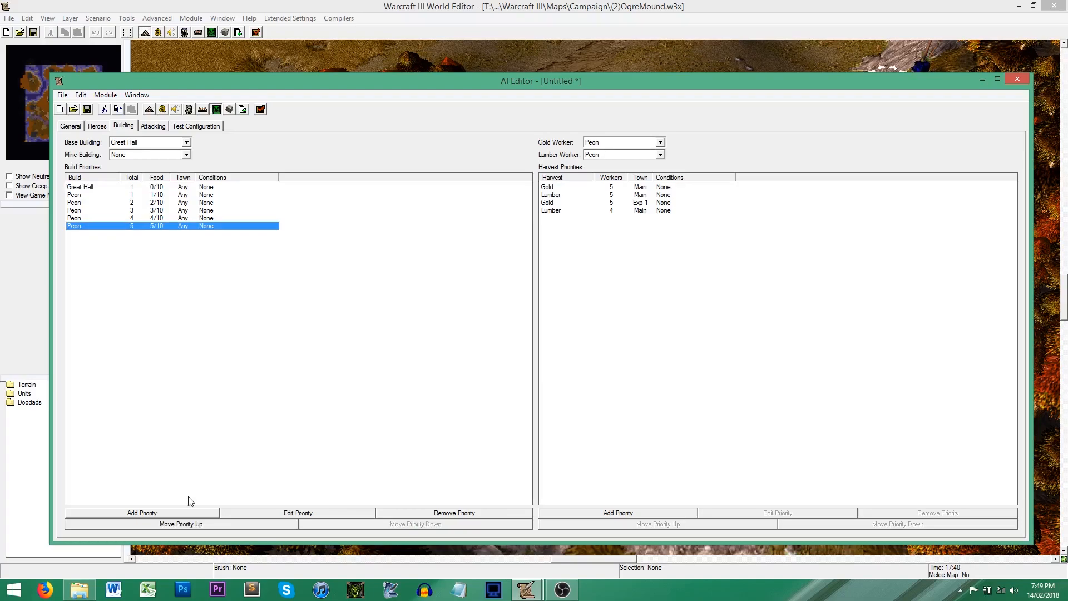
click(183, 513)
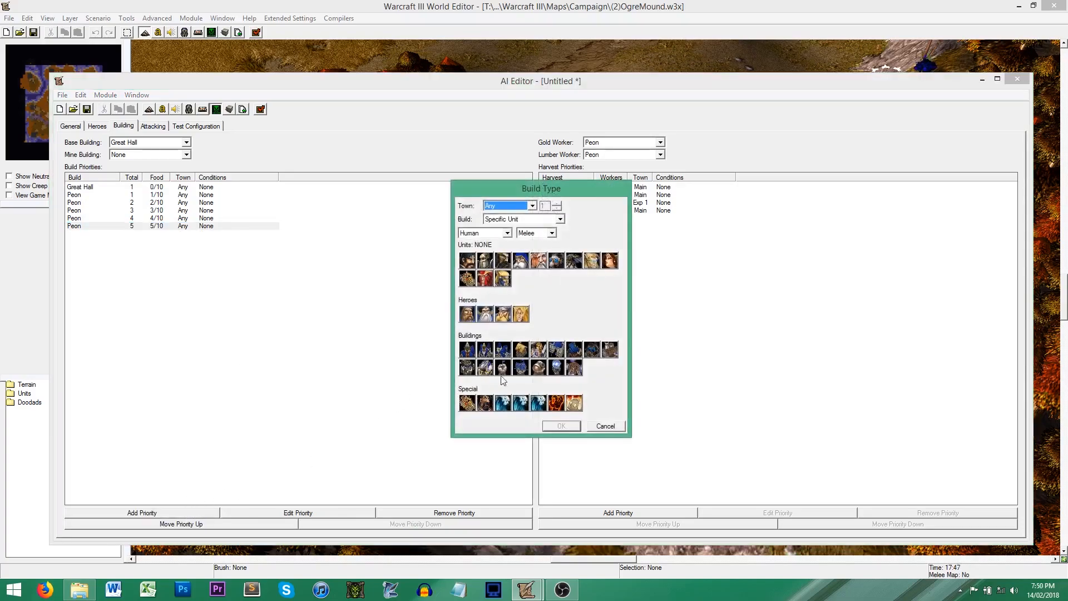
click(507, 233)
click(473, 249)
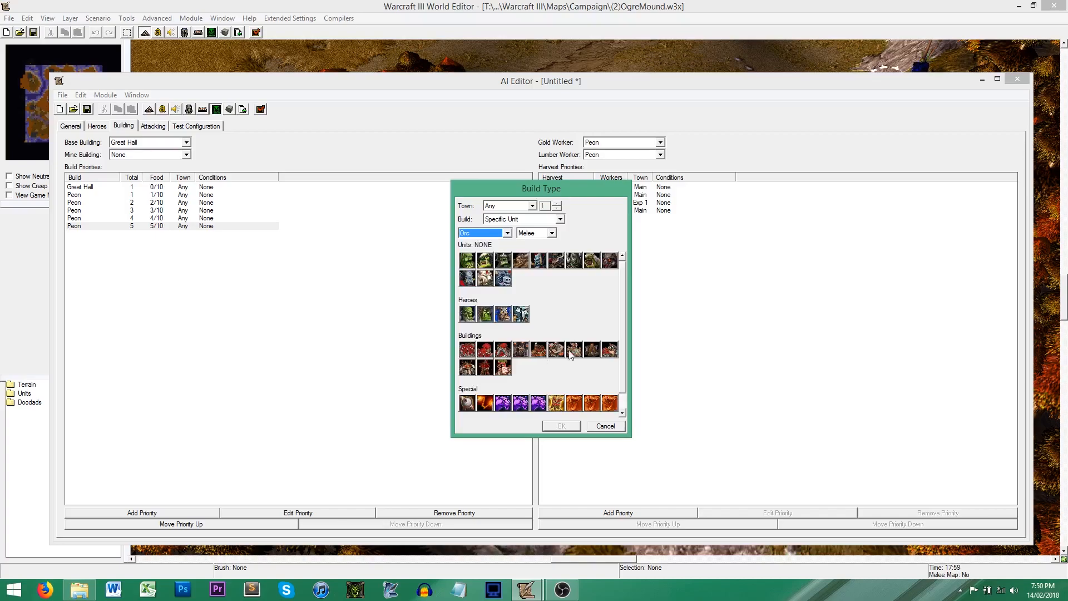
click(522, 352)
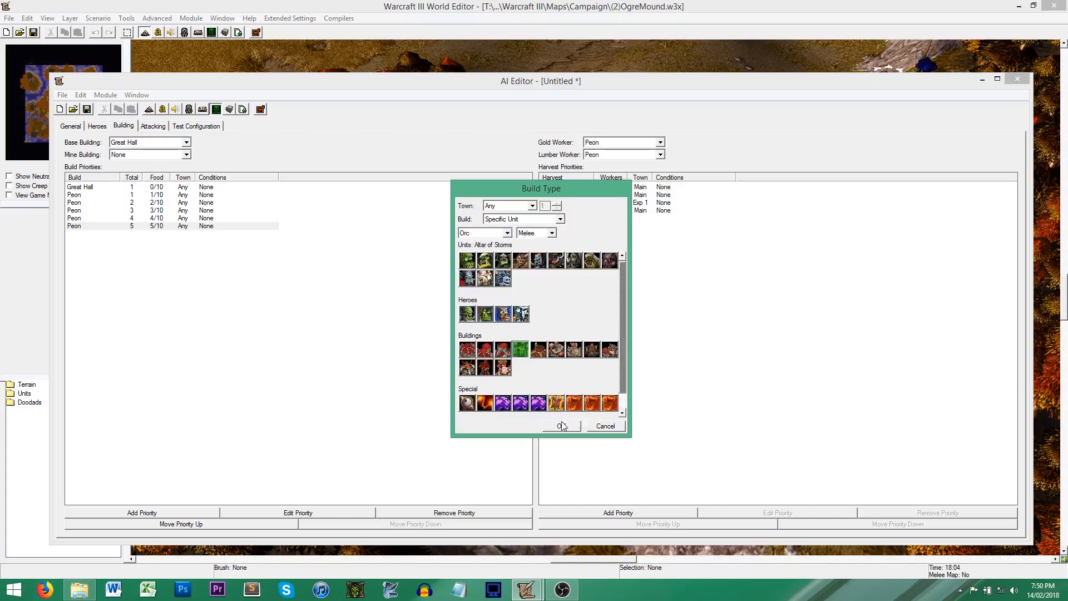
click(561, 426)
Add the Orc melee Barracks as a build priority after the Altar of Storms
click(177, 514)
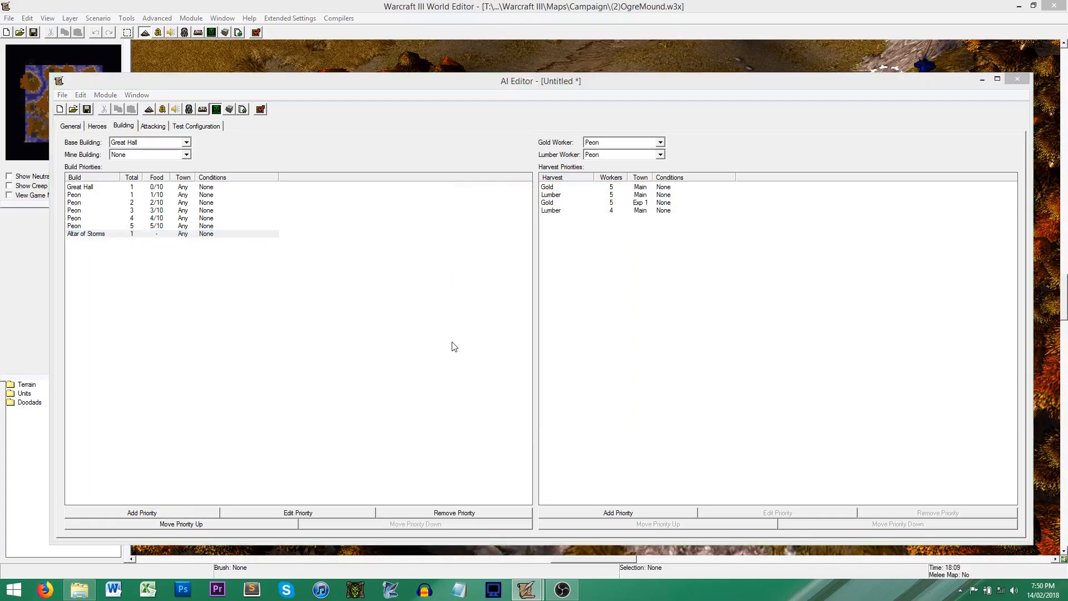
click(501, 233)
click(497, 252)
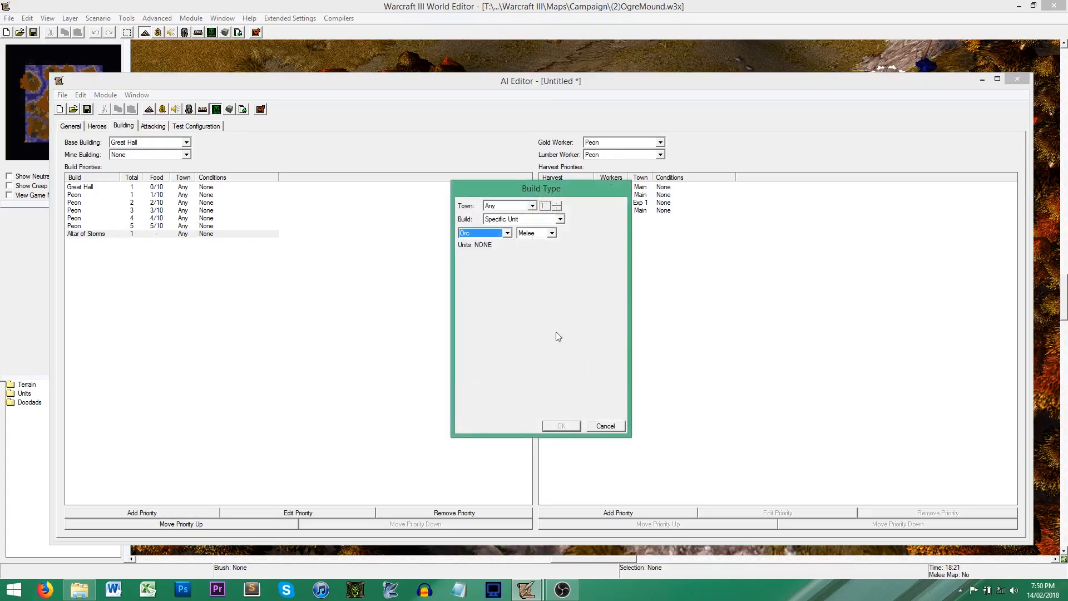
click(552, 356)
click(562, 426)
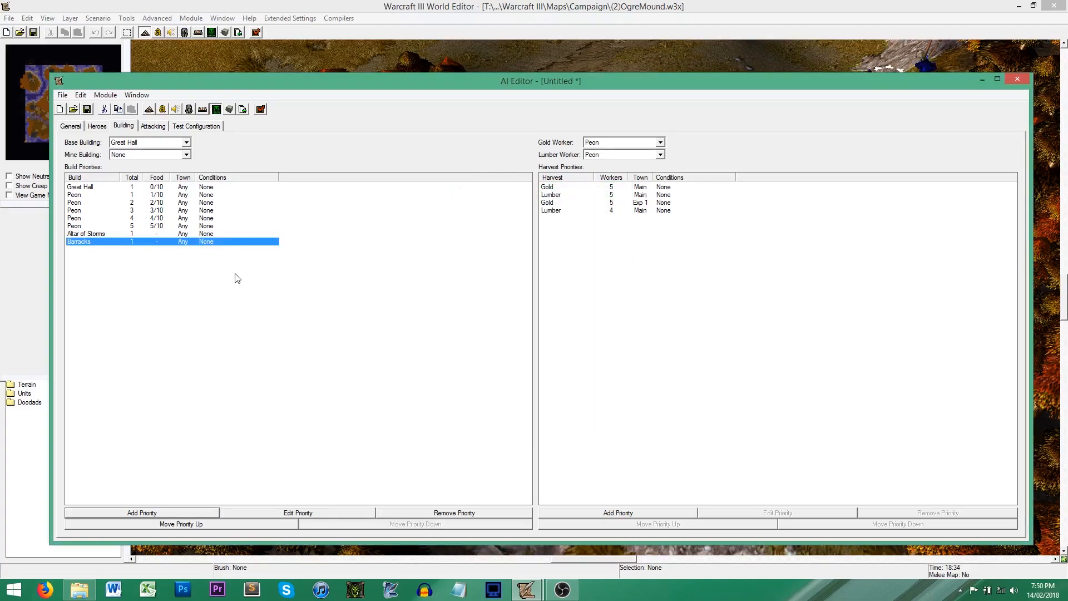
Add the Orc melee unit Grunt as a build priority after the Barracks
click(178, 516)
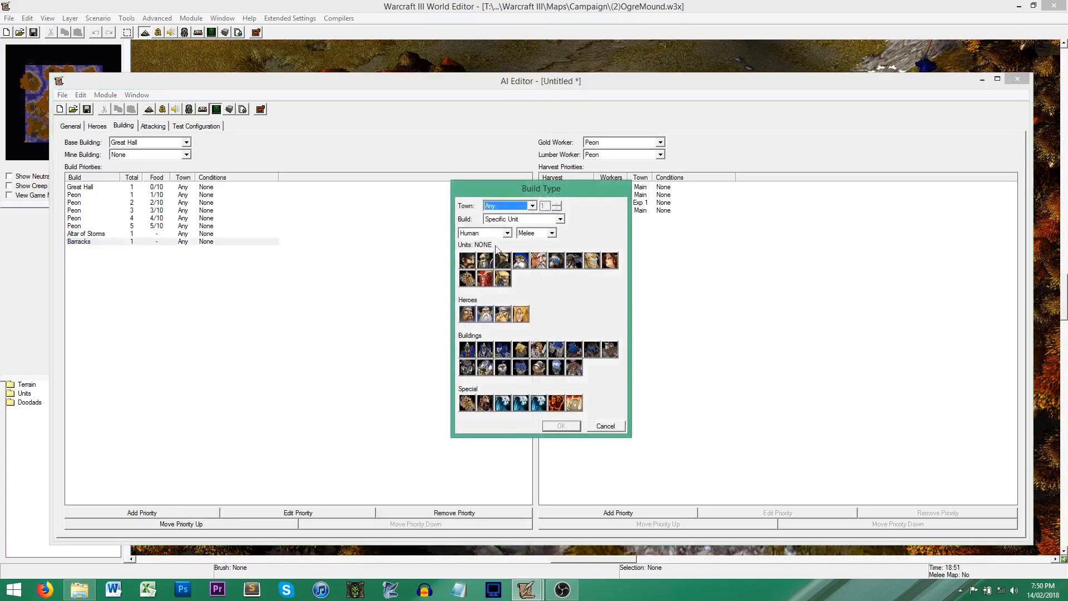
click(496, 233)
click(495, 251)
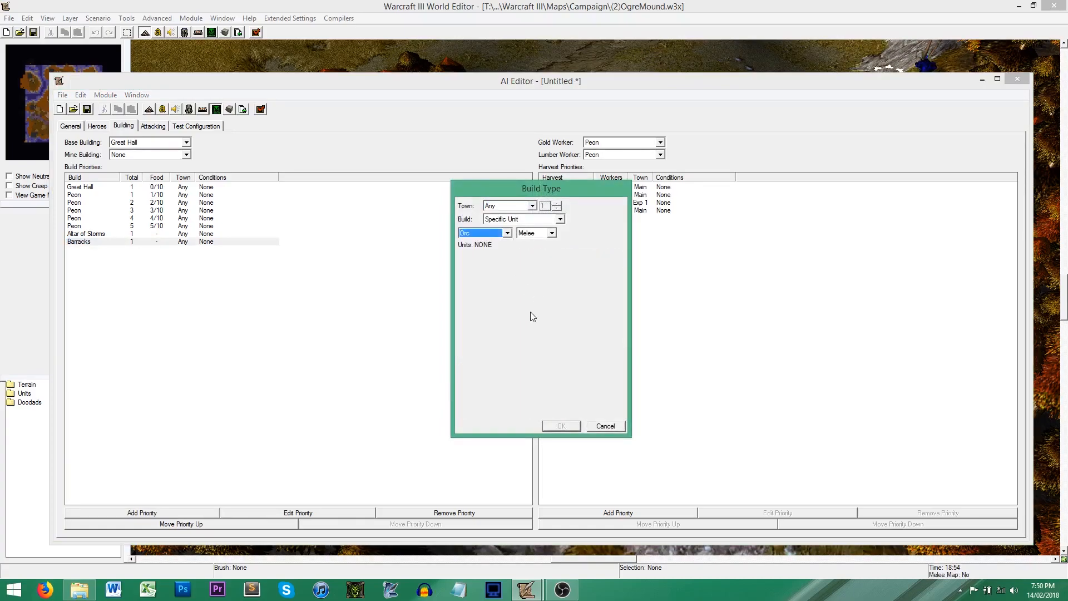
click(485, 260)
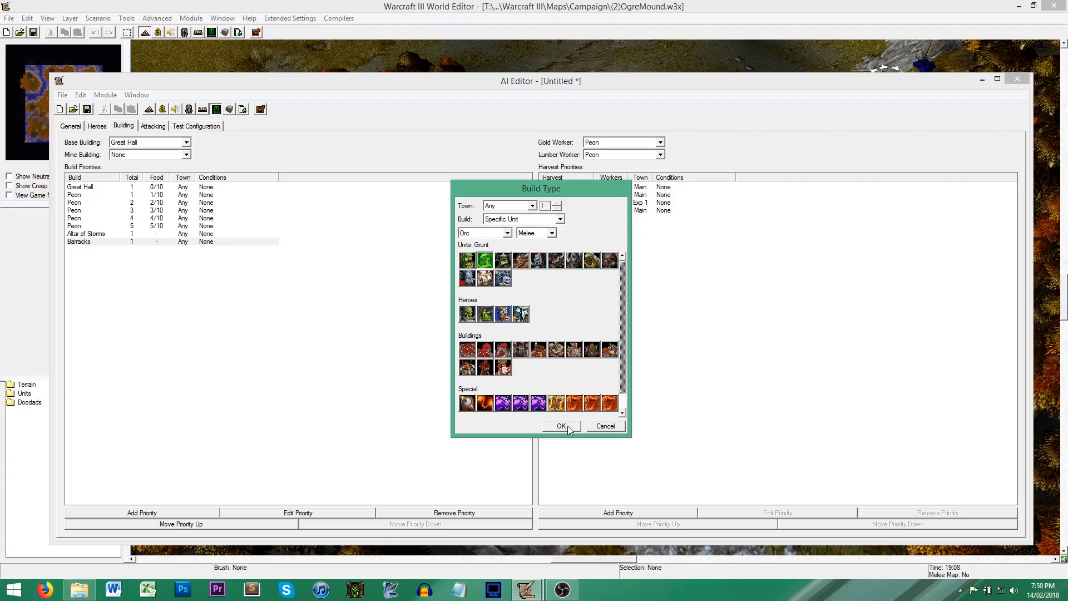
click(561, 426)
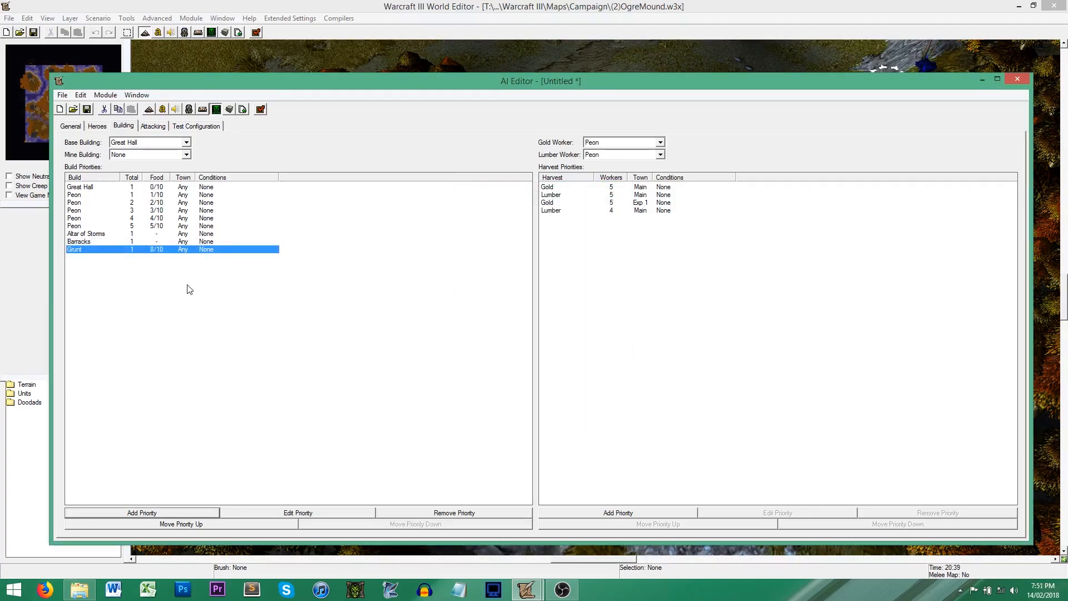
Add the Orc melee unit Raider as a build priority after the Grunt
click(97, 243)
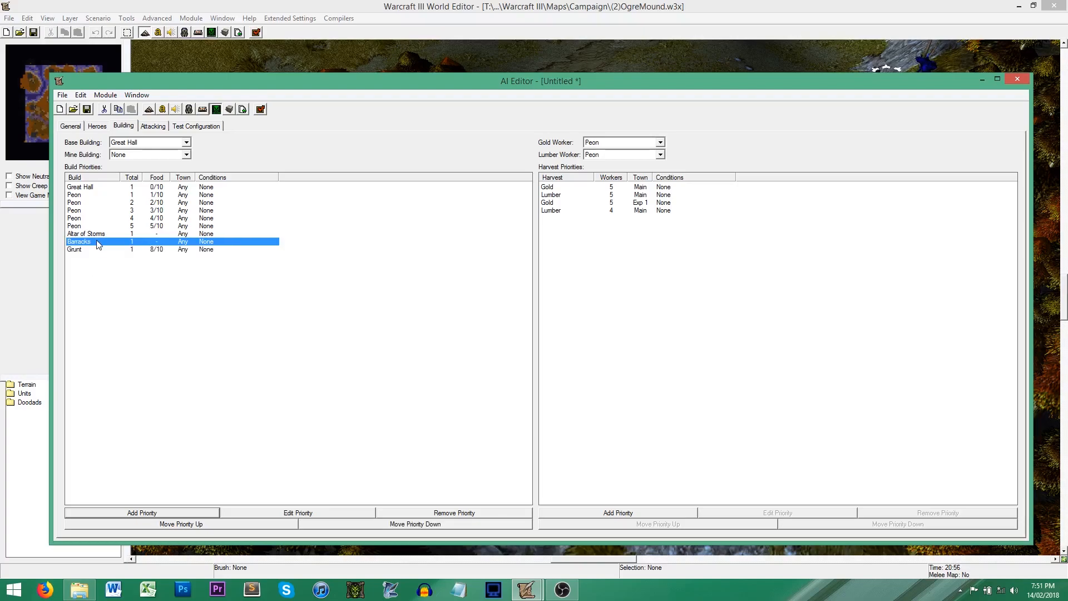
click(100, 250)
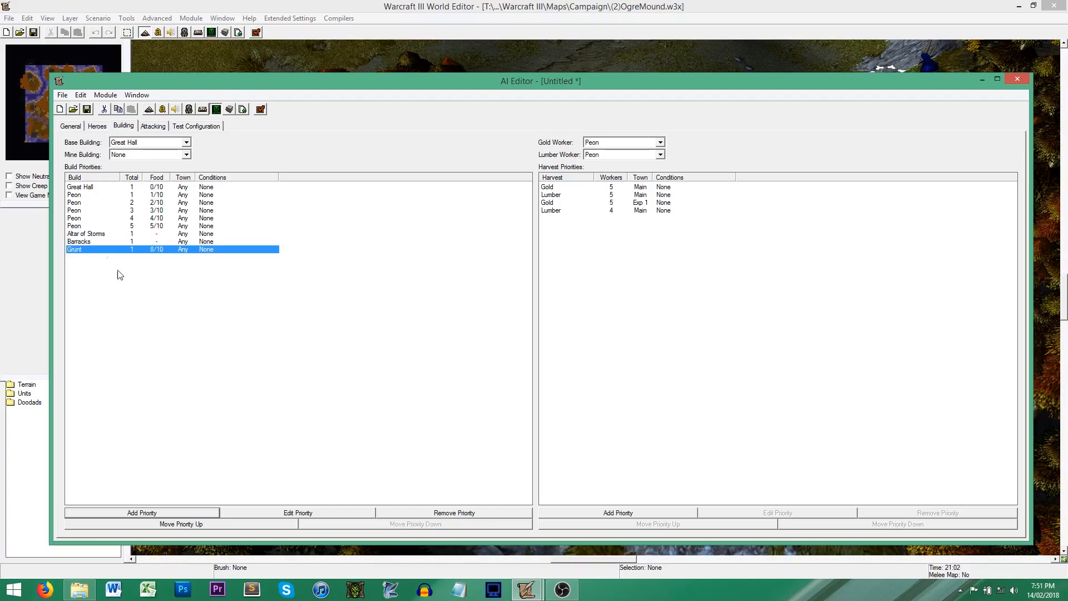
click(172, 512)
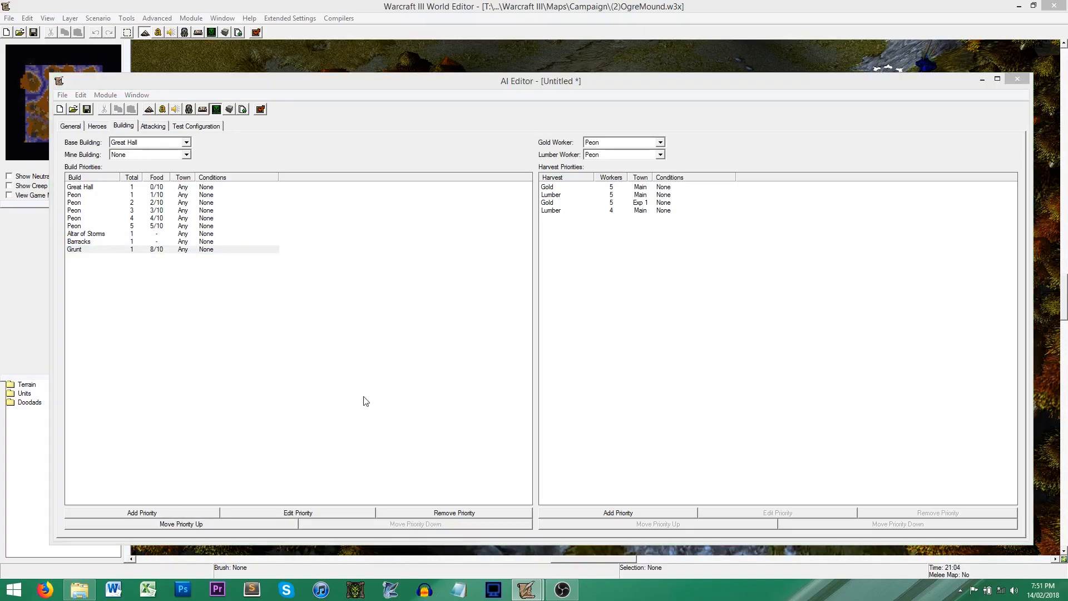
click(501, 233)
click(481, 252)
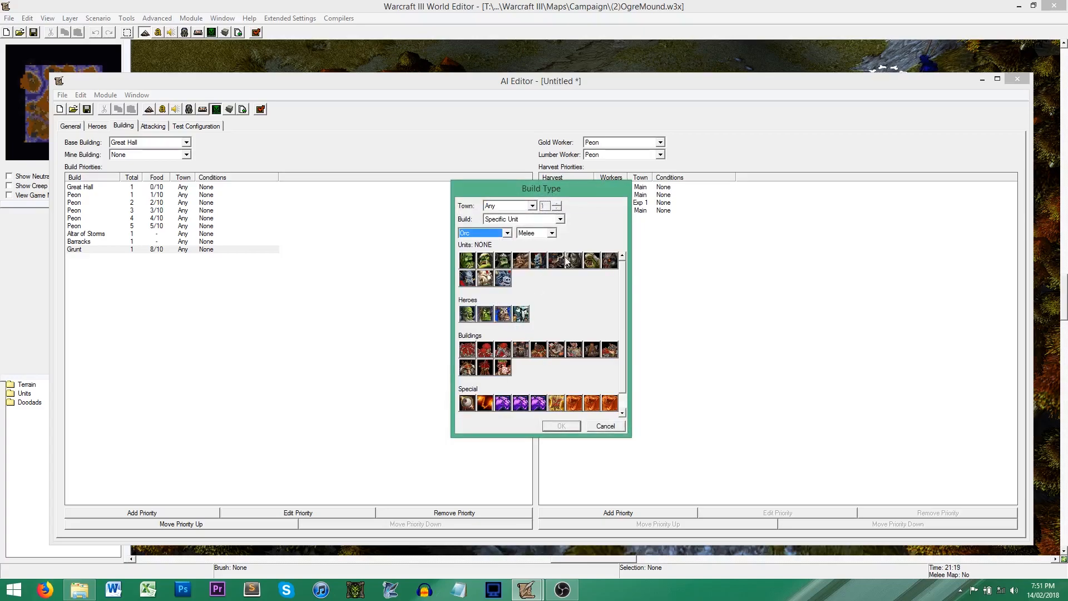
click(503, 260)
click(562, 425)
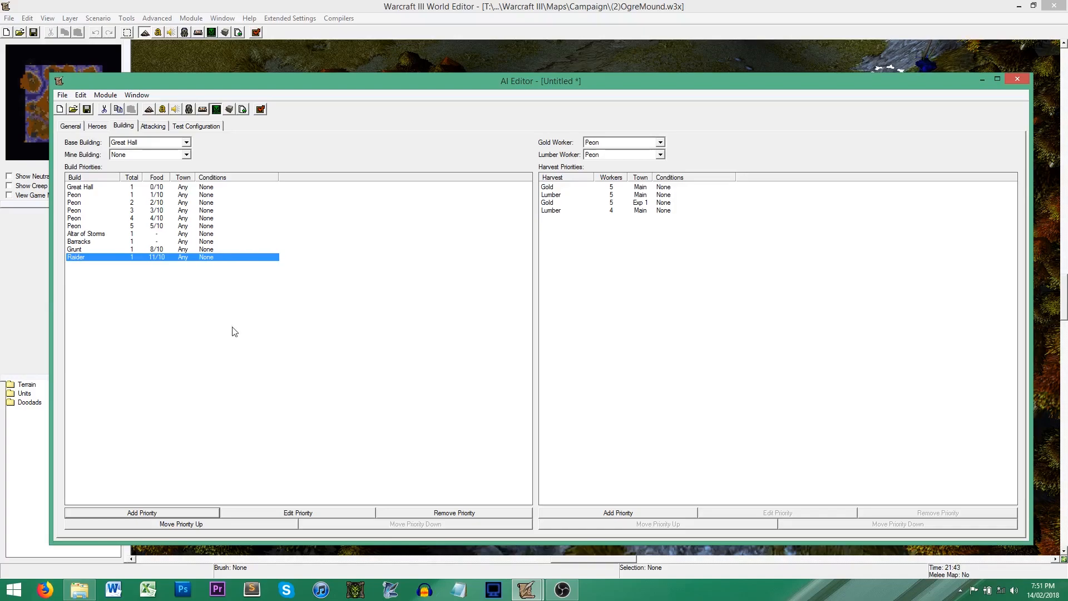
Add the Orc melee building Stronghold as a build priority and move it up above the Raider
click(166, 514)
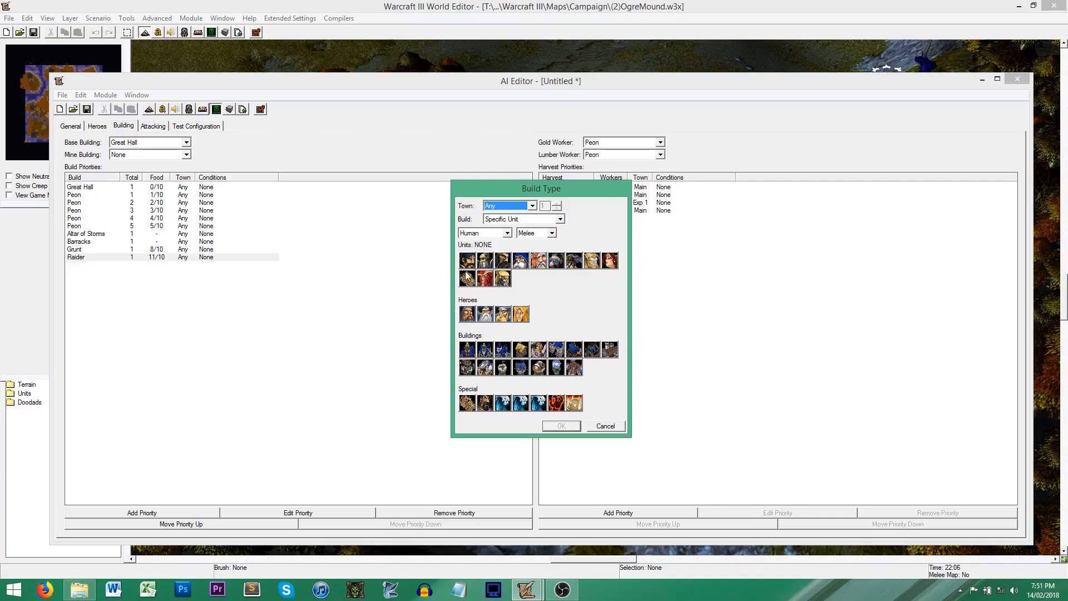
click(495, 234)
click(484, 251)
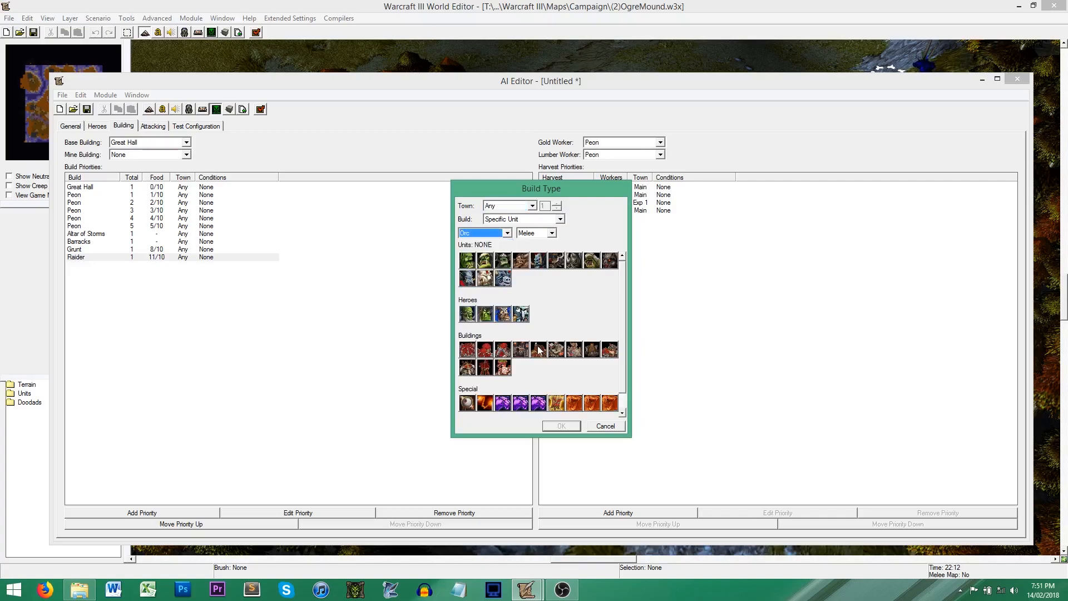
click(485, 350)
click(562, 426)
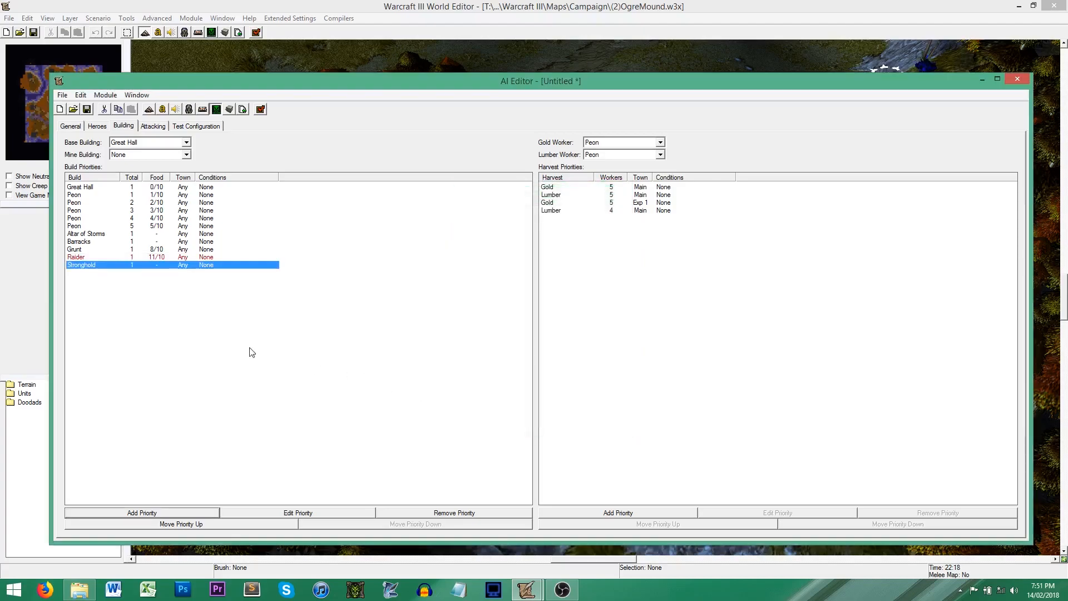
click(196, 525)
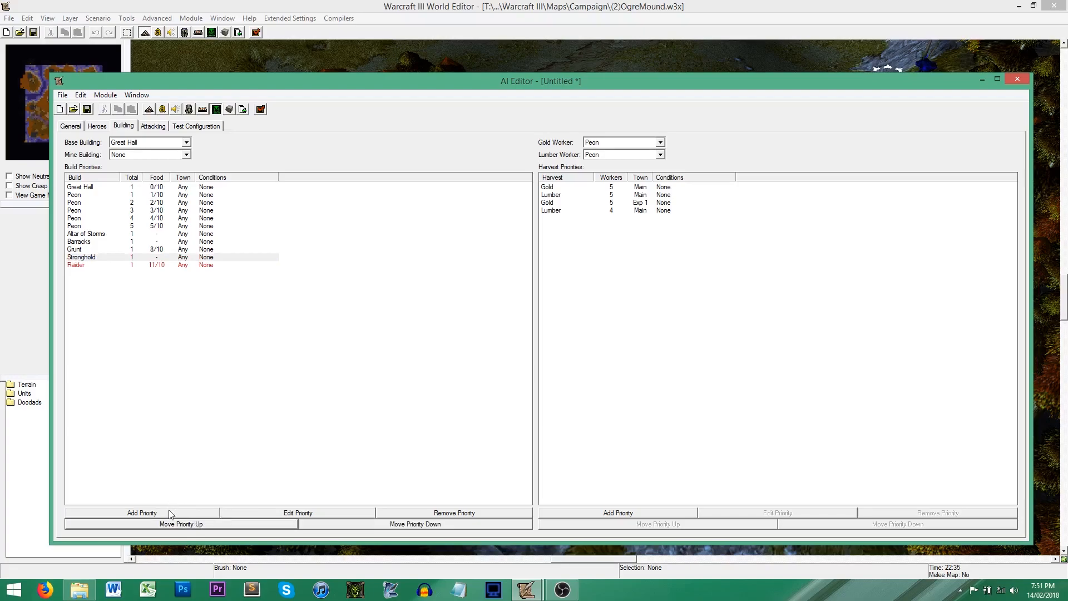
Add the Orc melee building Beastiary as a build priority between the Stronghold and the Raider
click(172, 514)
click(497, 233)
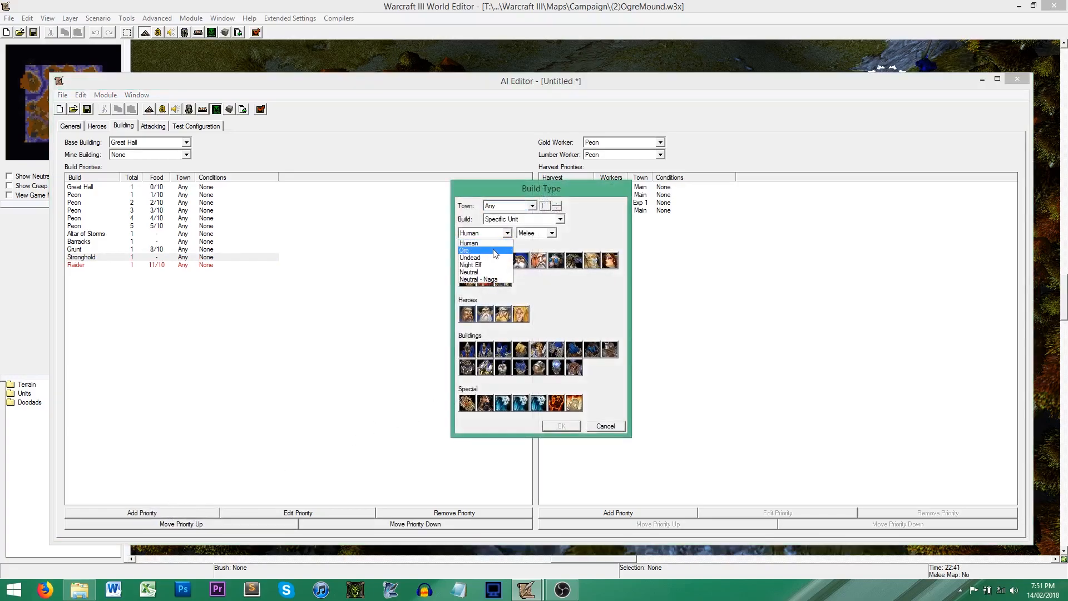
click(493, 248)
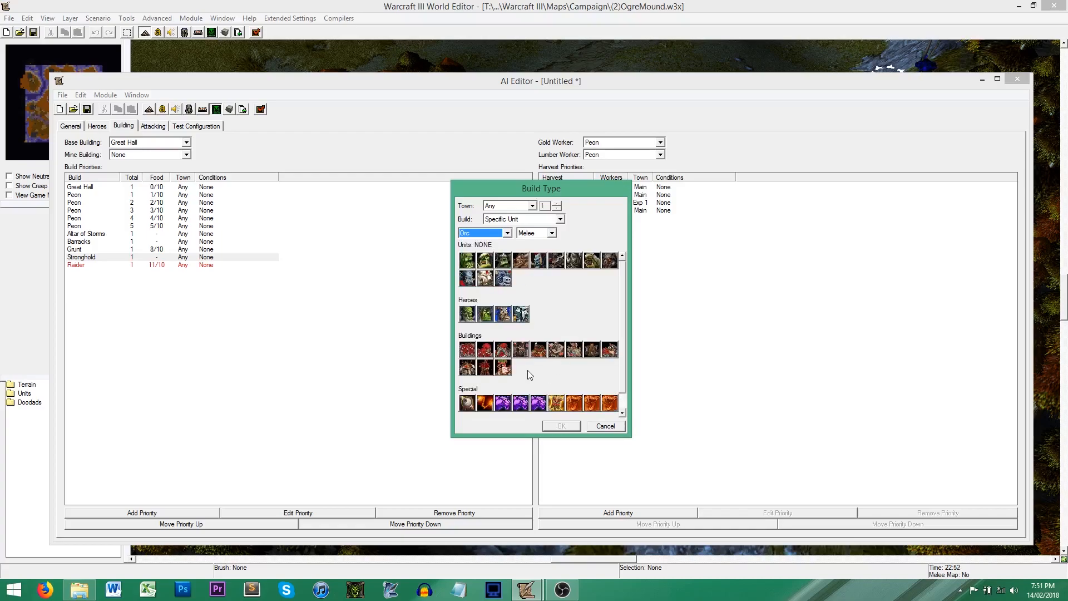
click(612, 351)
click(561, 426)
click(169, 318)
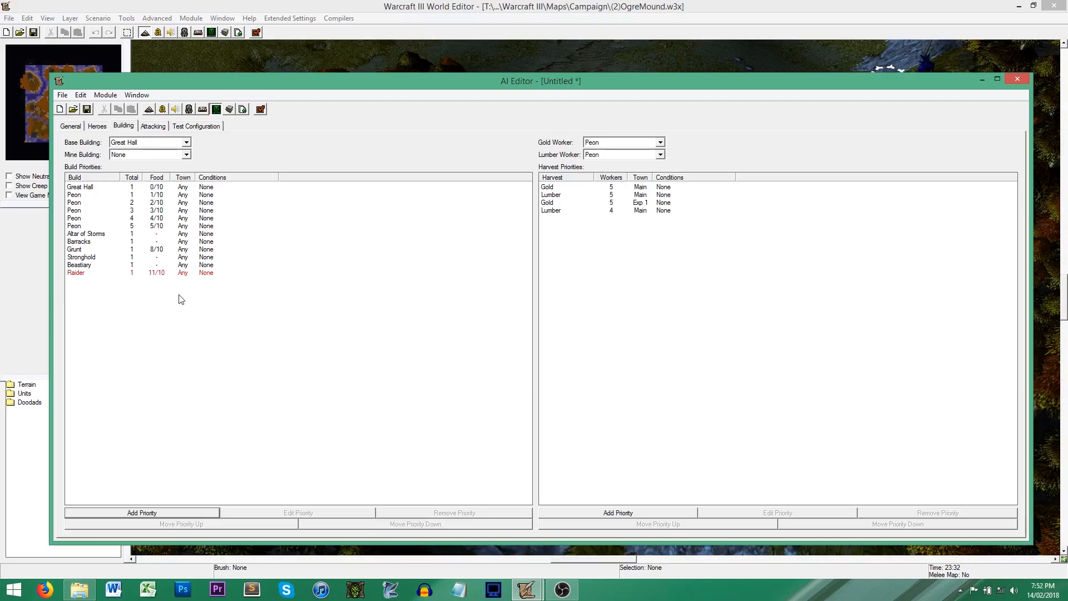
Add the Orc melee building Orc Burrow as a build priority between the Beastiary and the Raider
click(178, 273)
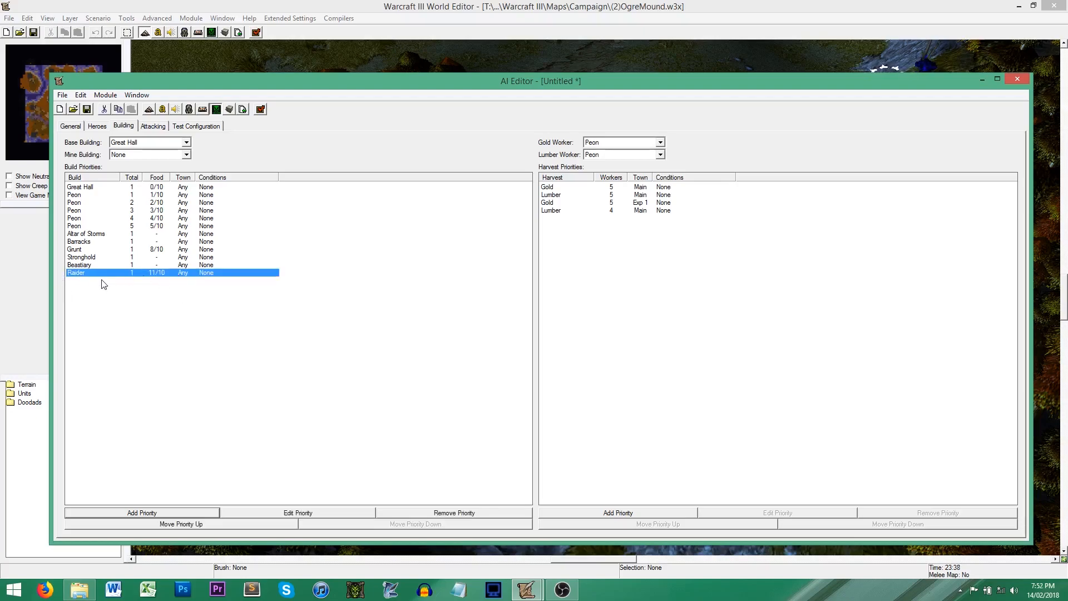
click(148, 307)
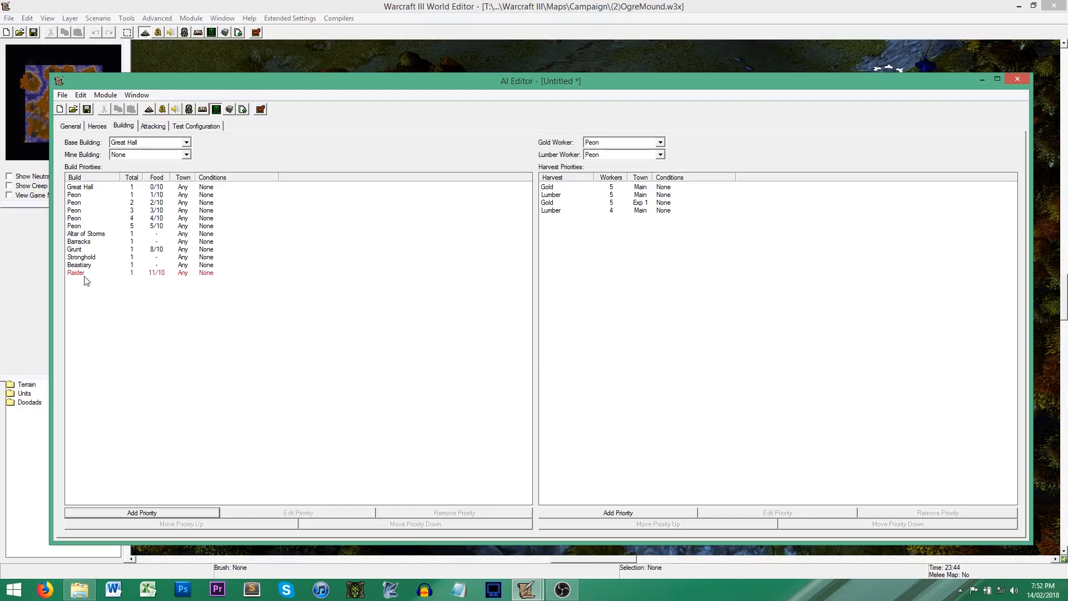
click(79, 266)
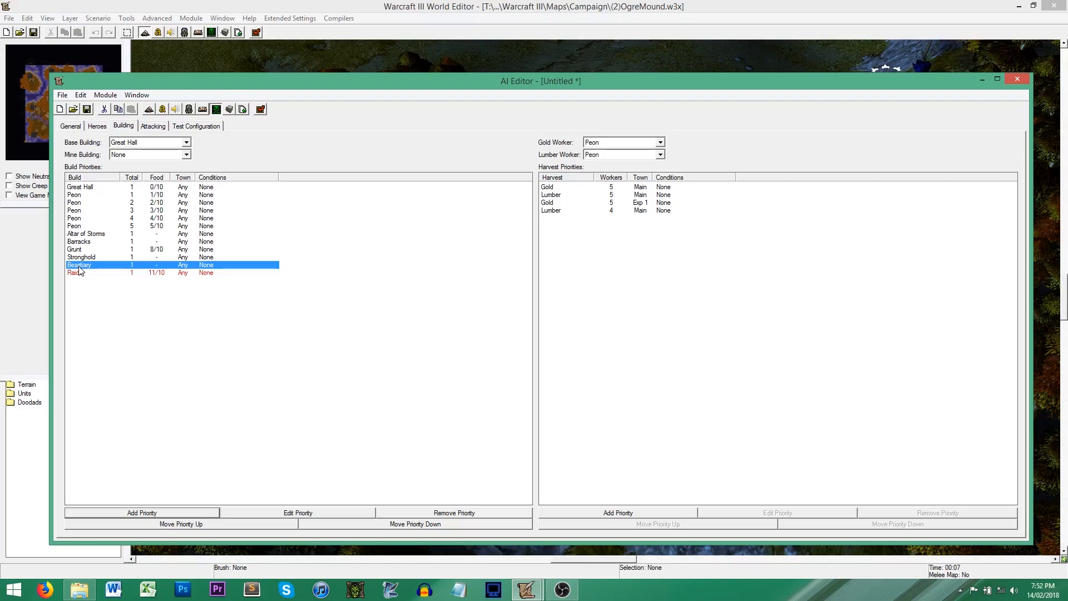
click(159, 513)
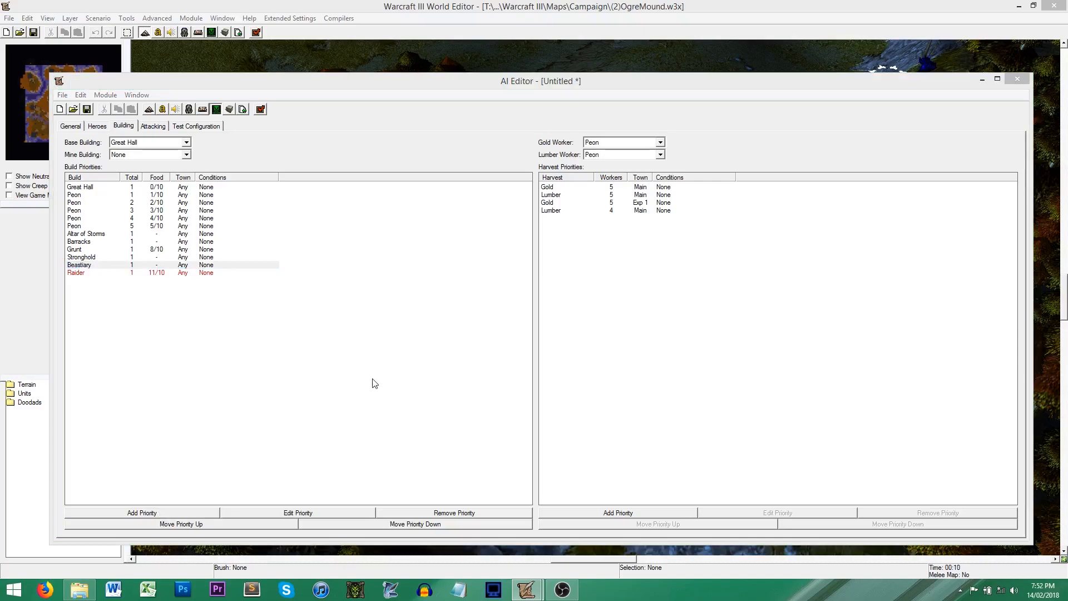
click(483, 233)
click(476, 251)
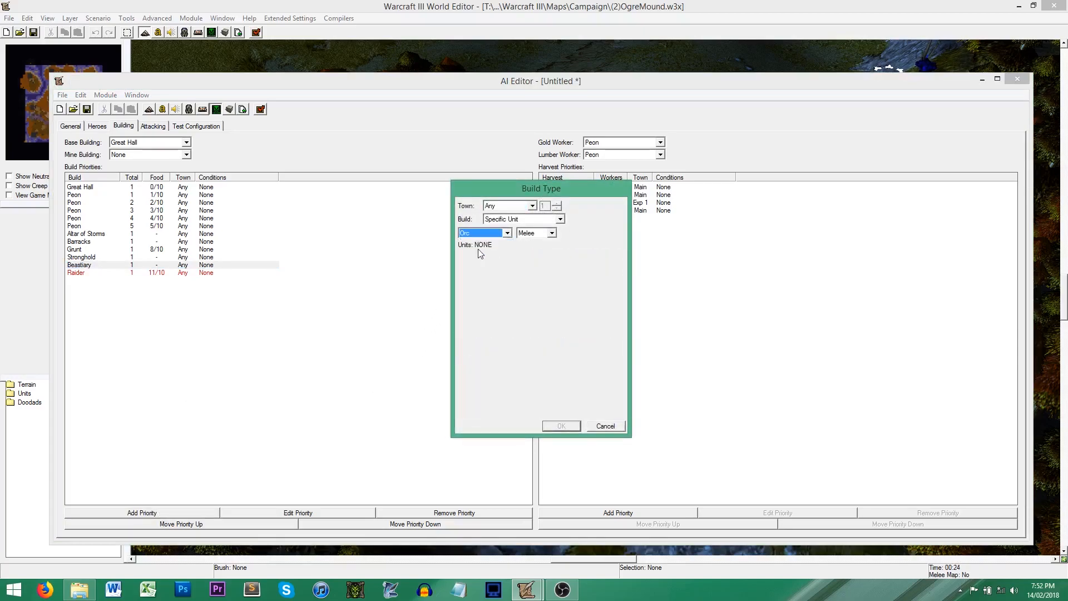
click(467, 367)
click(562, 426)
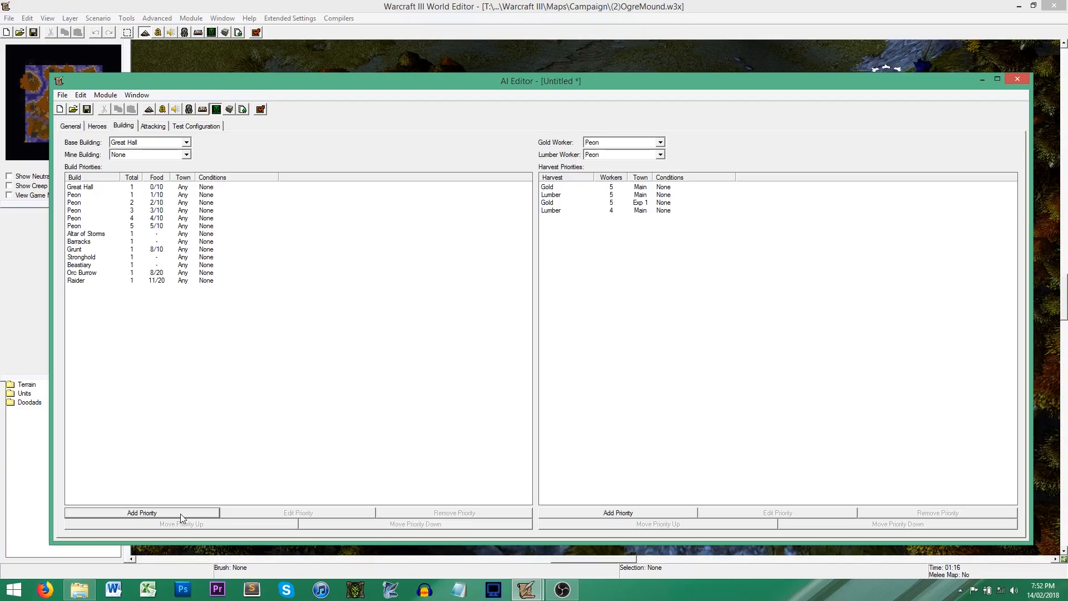
Examine the options for adding a priority, the first Peon's build type and the listed build priorities without editing them
right_click(160, 315)
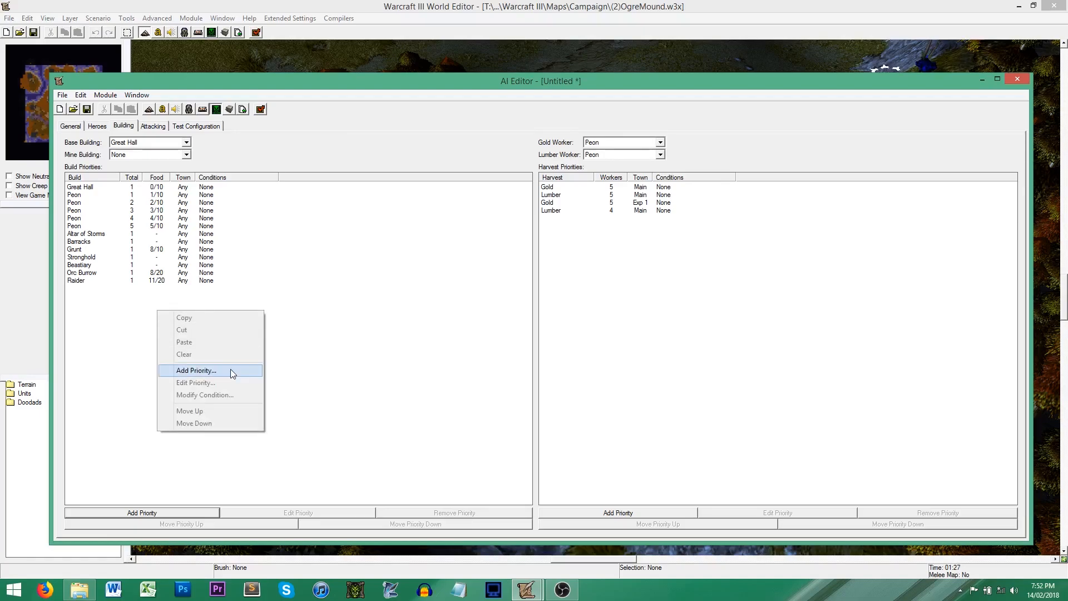
click(301, 261)
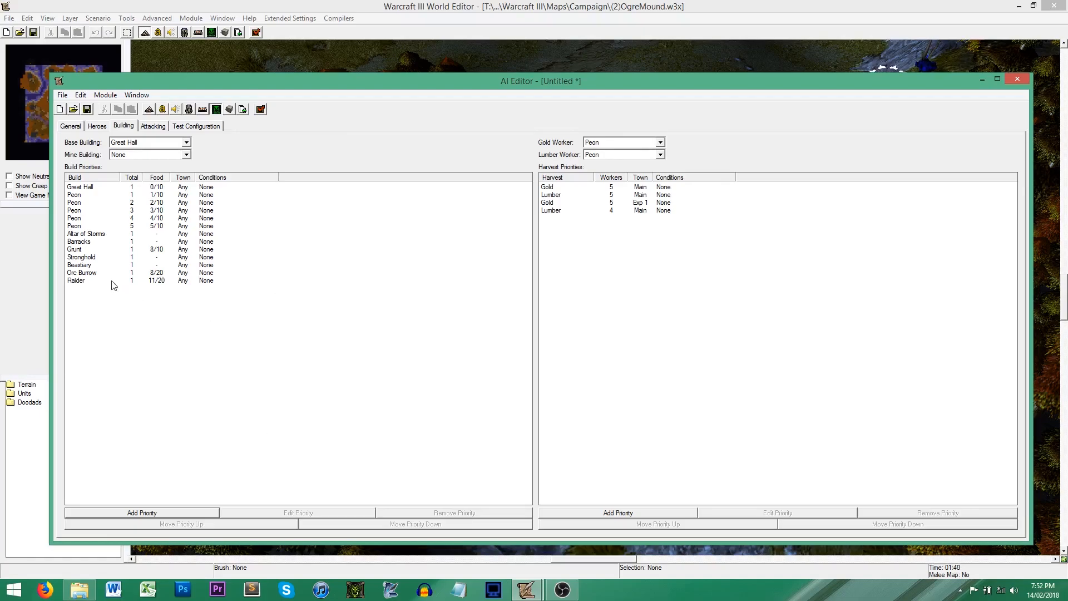
click(81, 196)
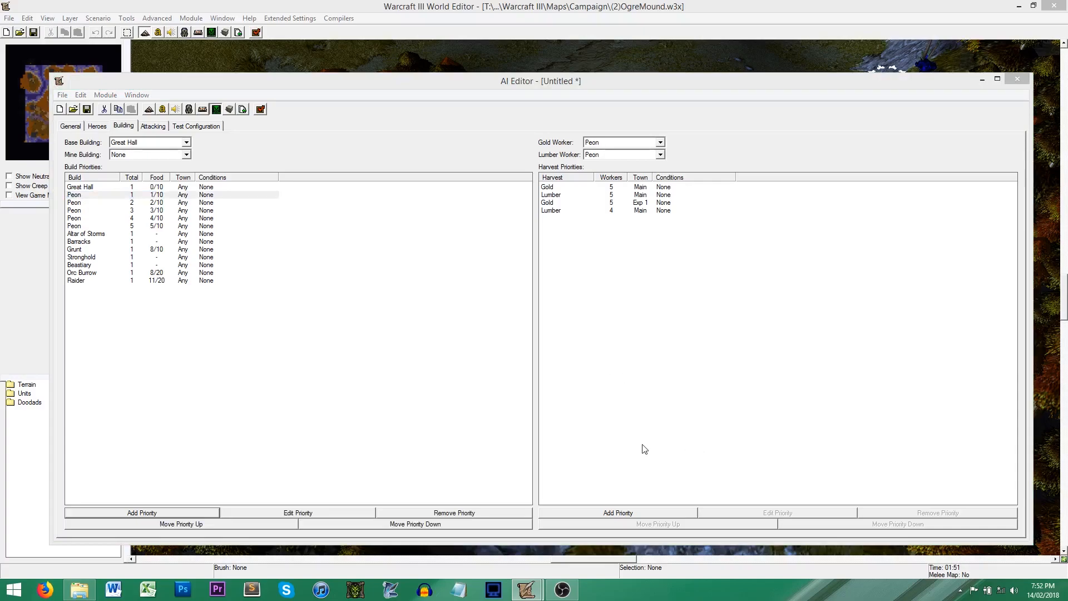
click(601, 426)
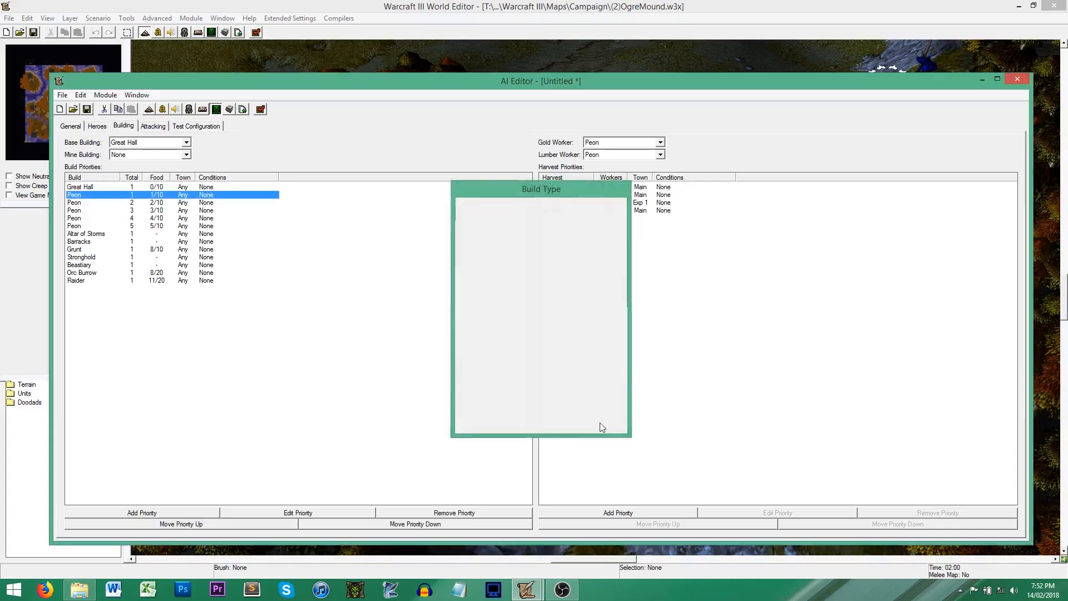
click(83, 220)
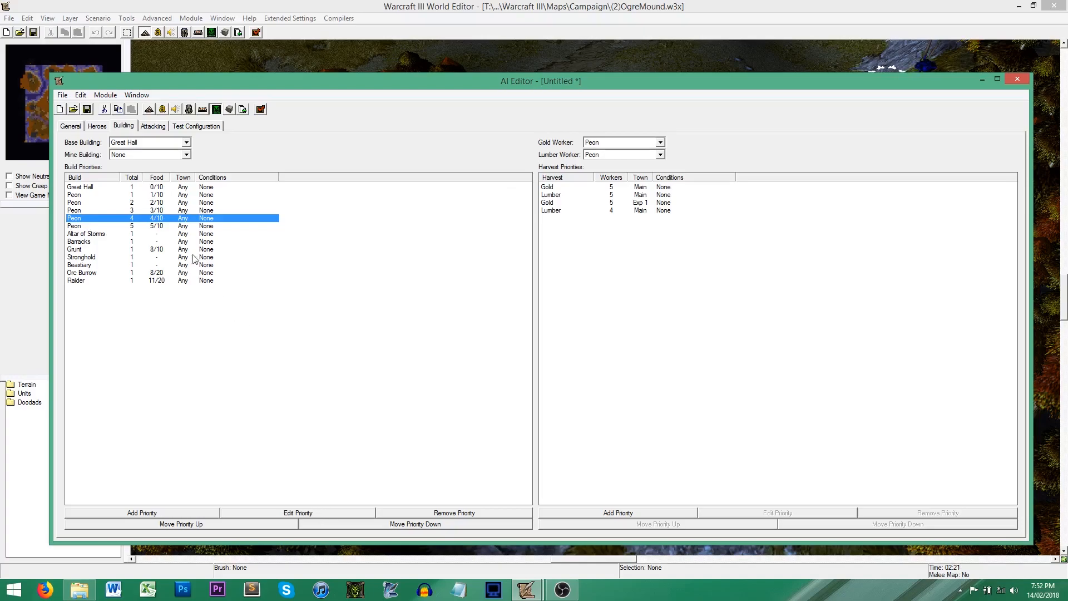
click(207, 189)
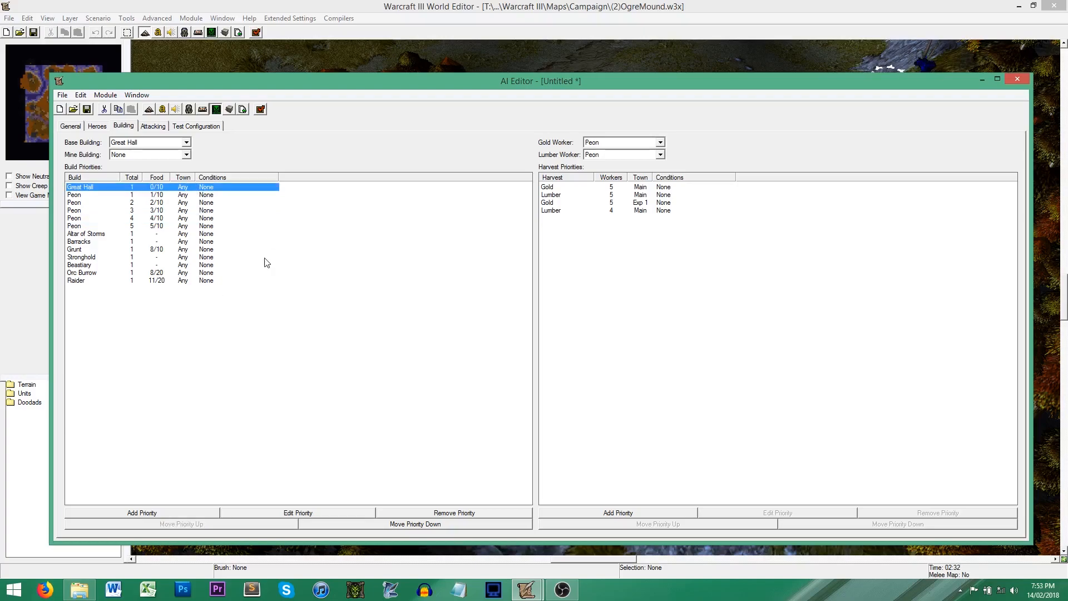
click(213, 235)
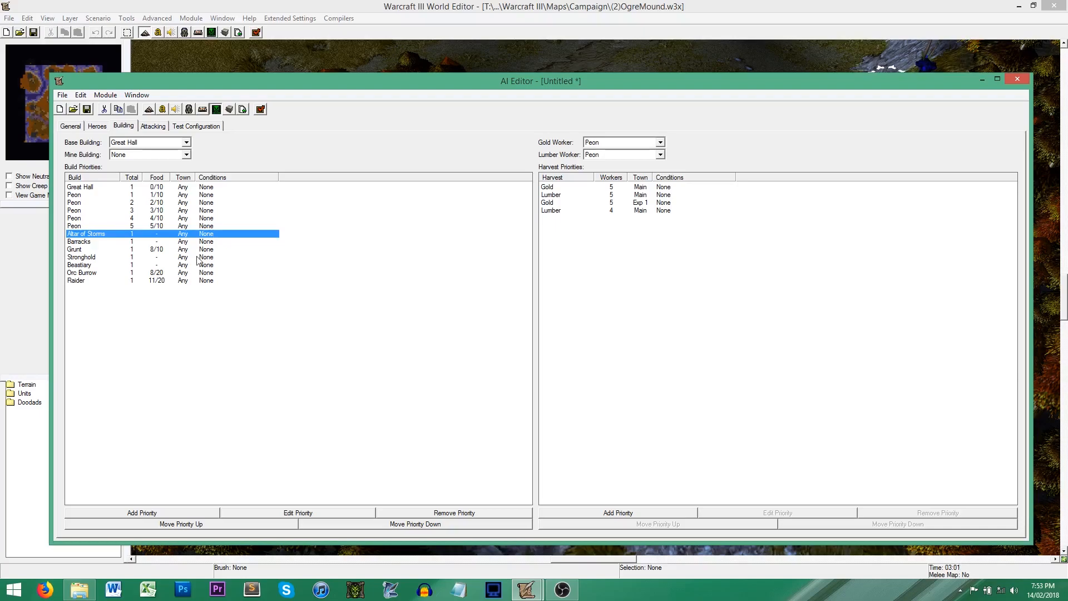
click(195, 258)
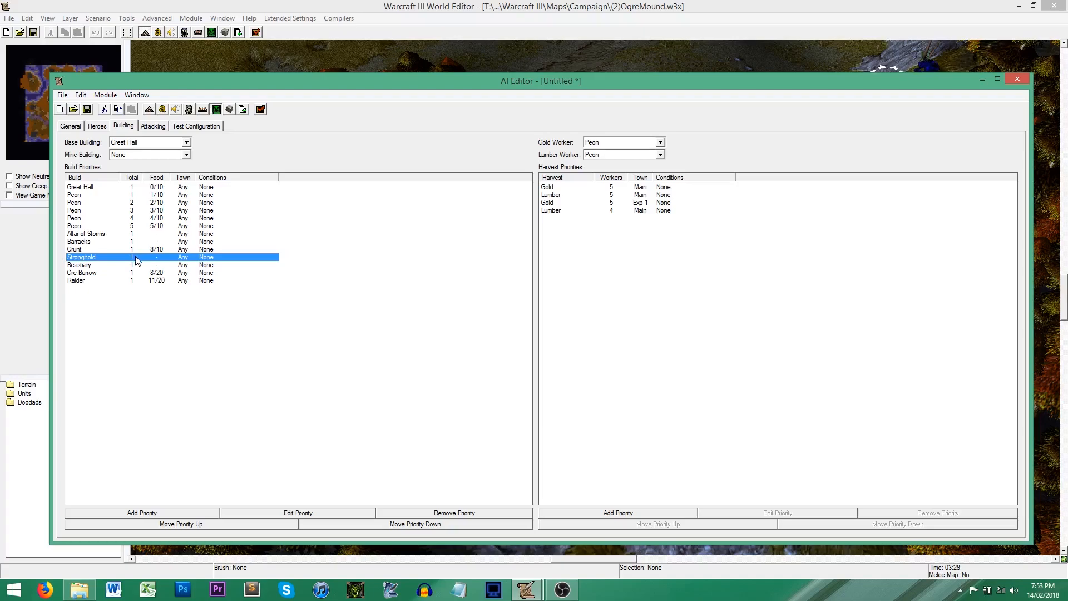
Add a new AI condition in the general settings and name it "Excess Gold"
click(74, 129)
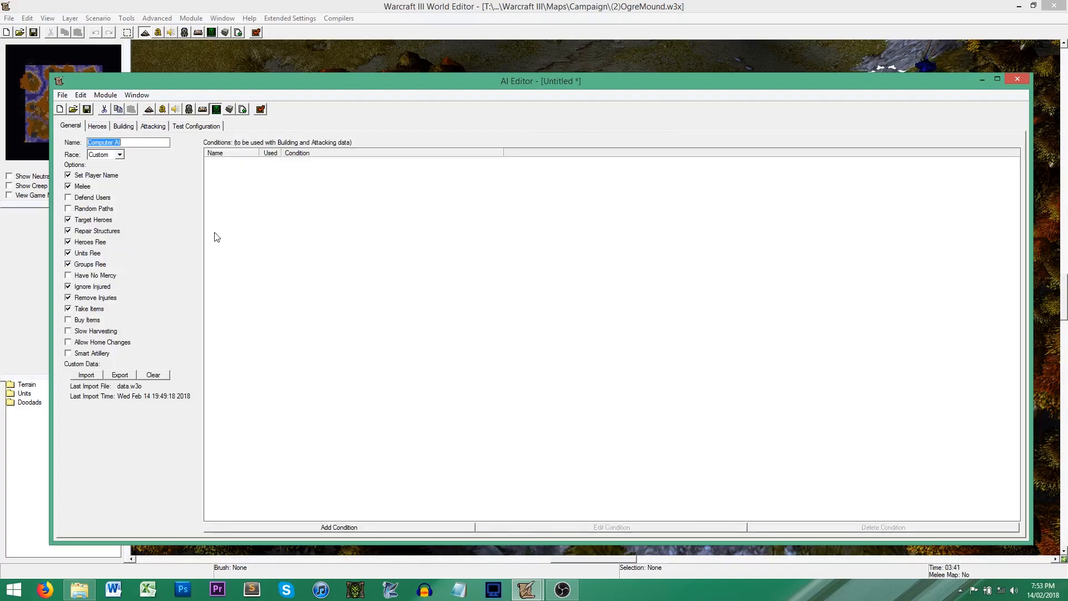
click(298, 224)
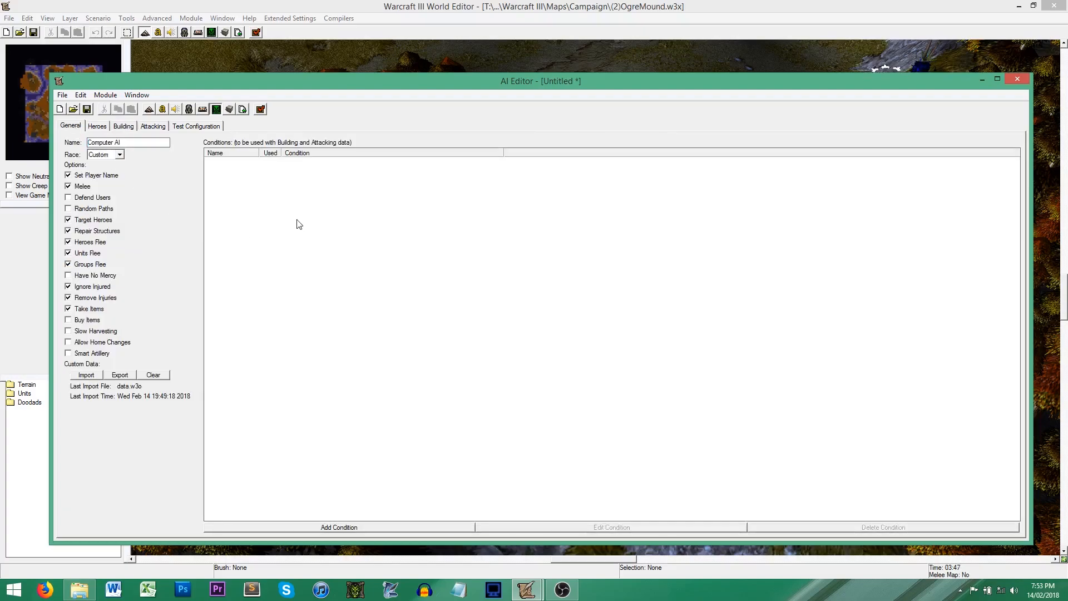
right_click(299, 224)
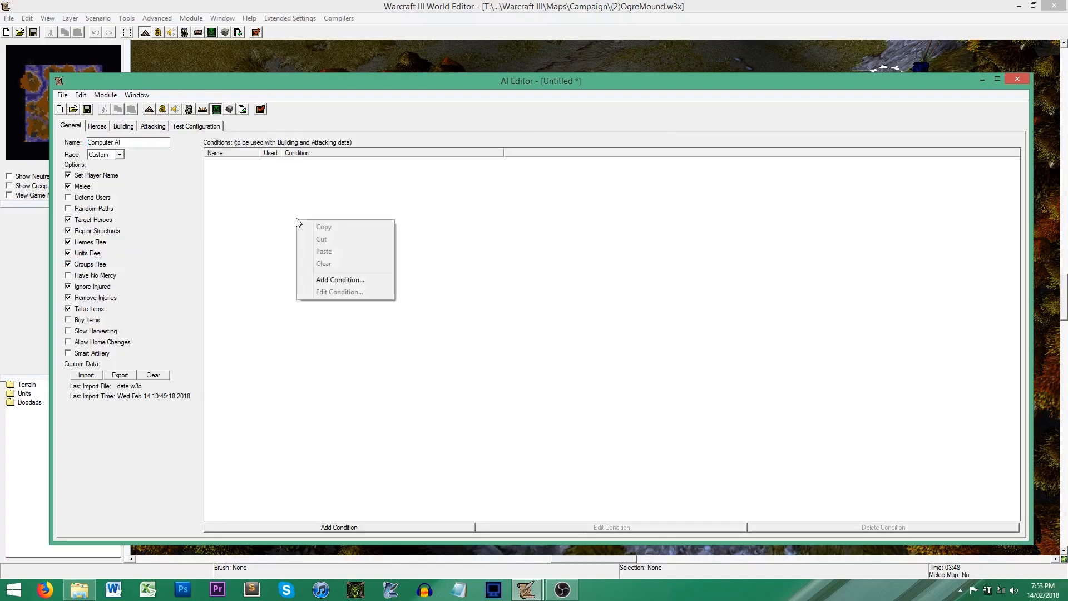
click(359, 282)
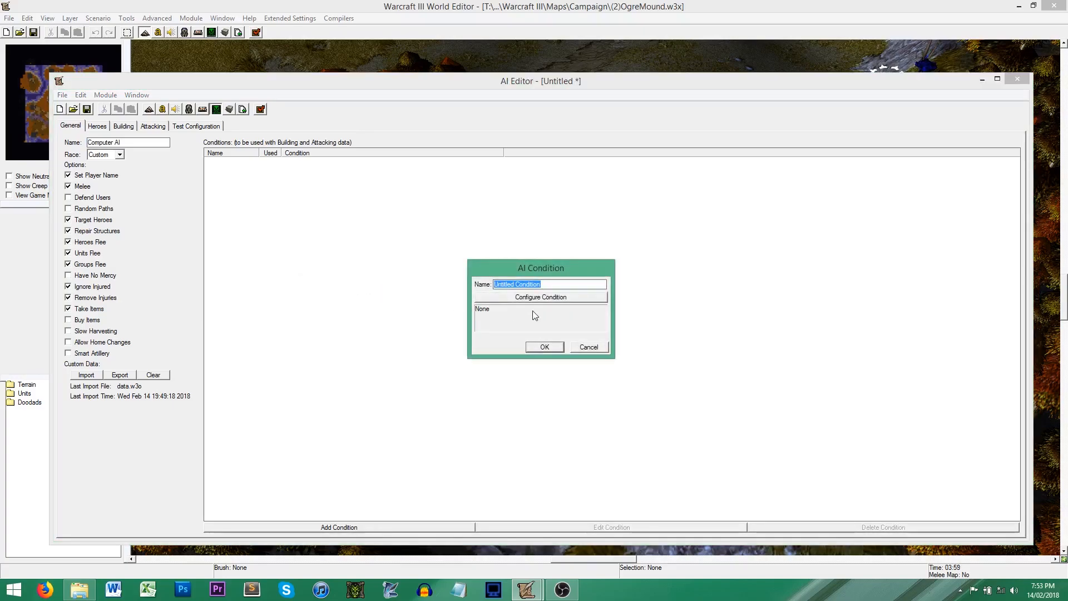
text(Exc)
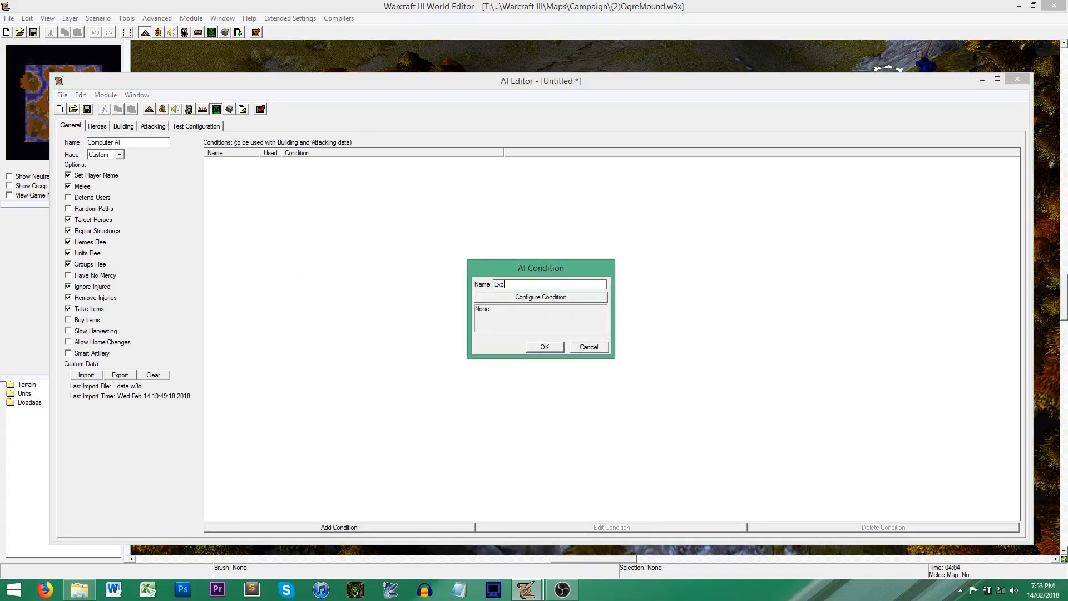
text(cess)
key(BackSpace)
text(Gold)
Configure the Excess Gold condition as an Integer Comparison with Resources - Current Gold Amount as its first value
click(564, 299)
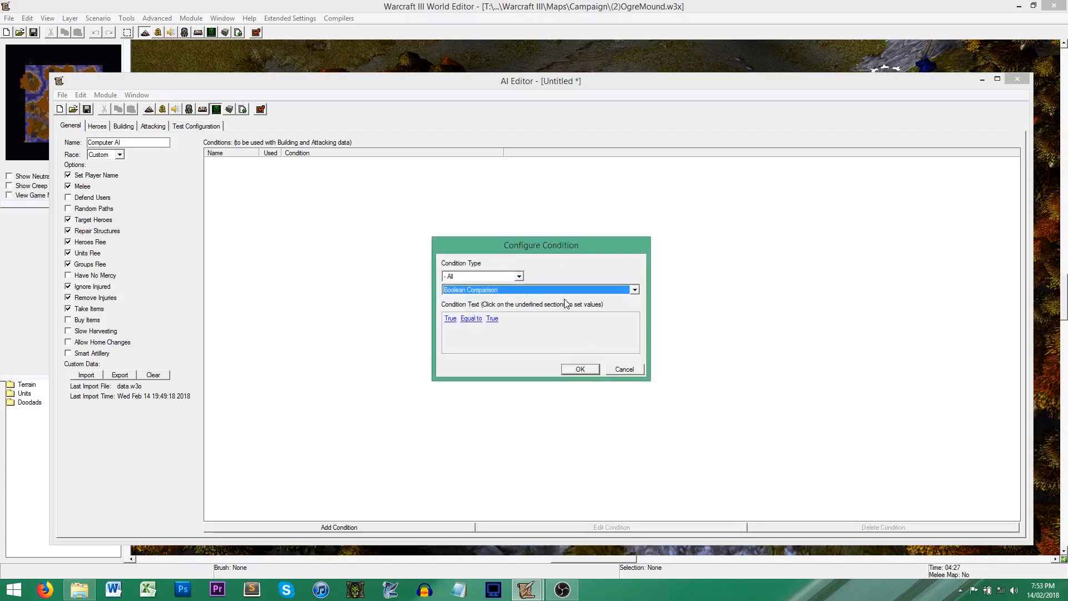
click(520, 290)
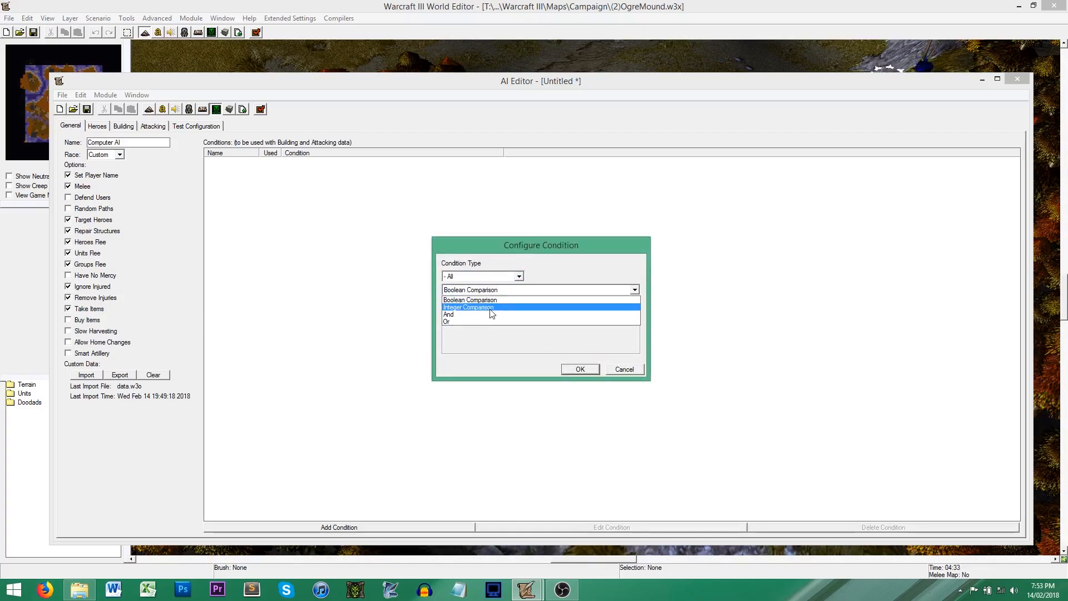
click(490, 309)
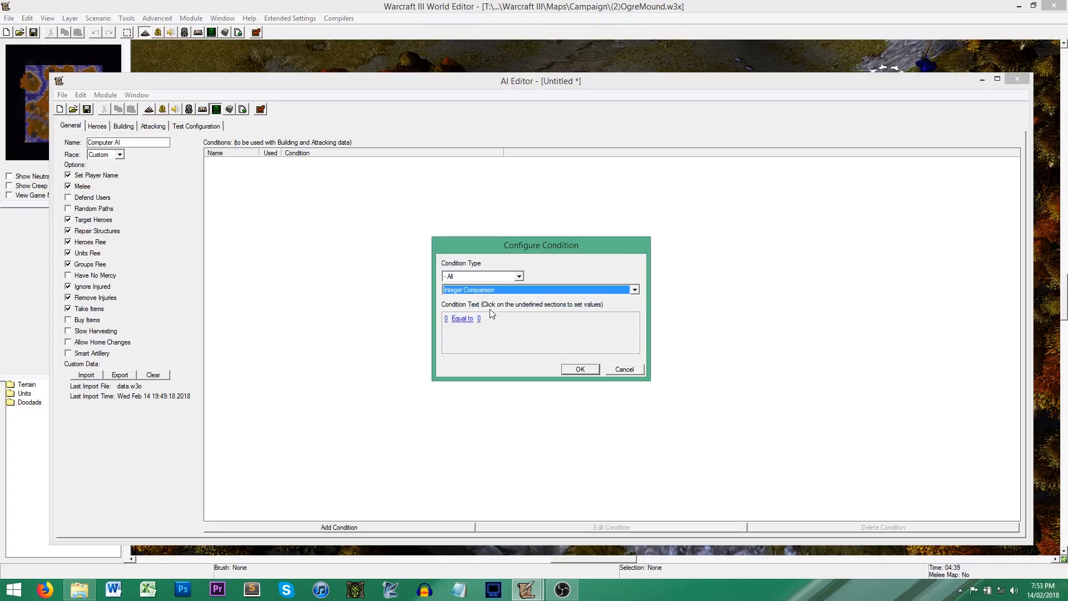
click(447, 318)
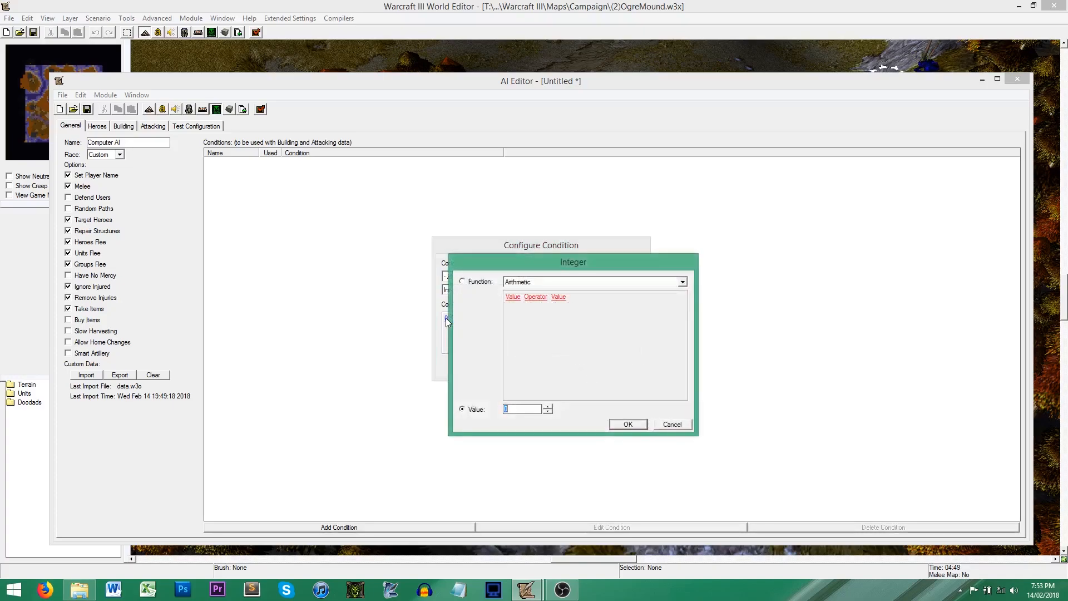
click(528, 283)
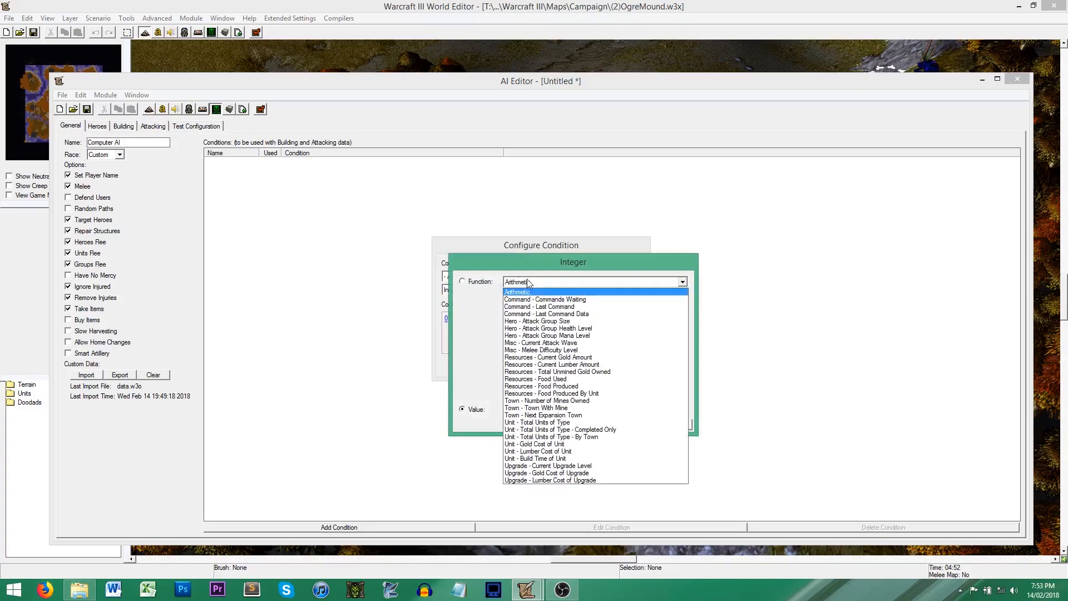
click(593, 357)
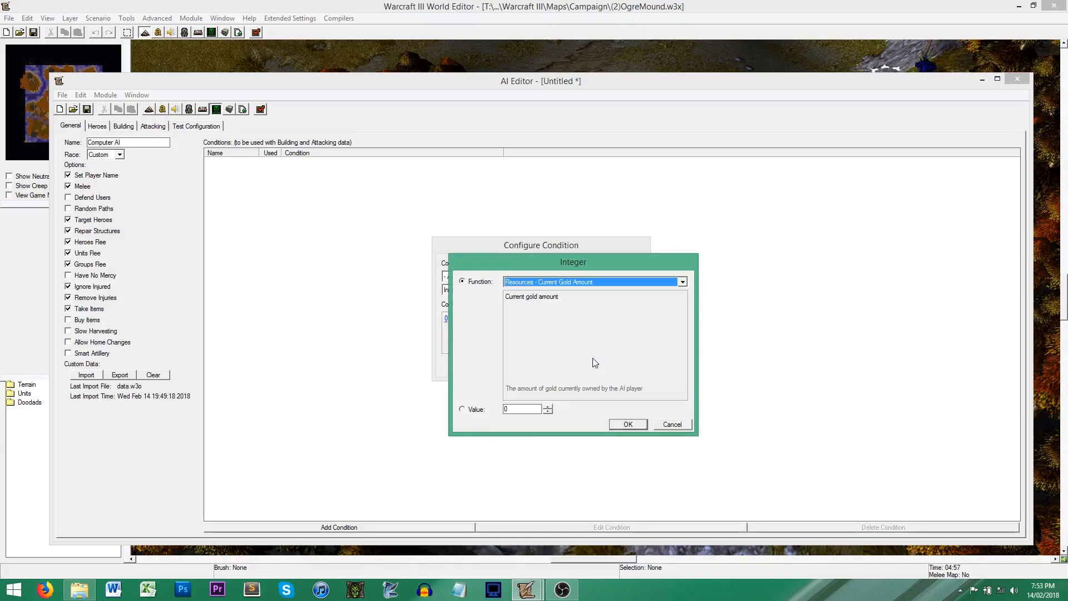
click(629, 425)
Complete the Excess Gold comparison with the operator "Greater than or equal to" and the value 1000, and save the condition
click(515, 319)
click(534, 282)
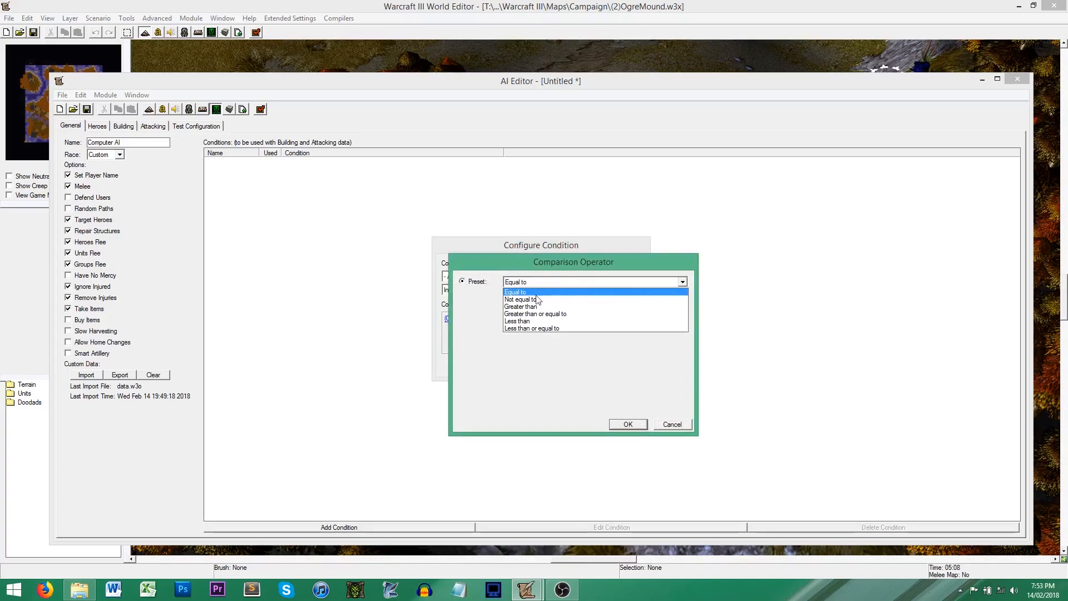
click(543, 314)
click(629, 426)
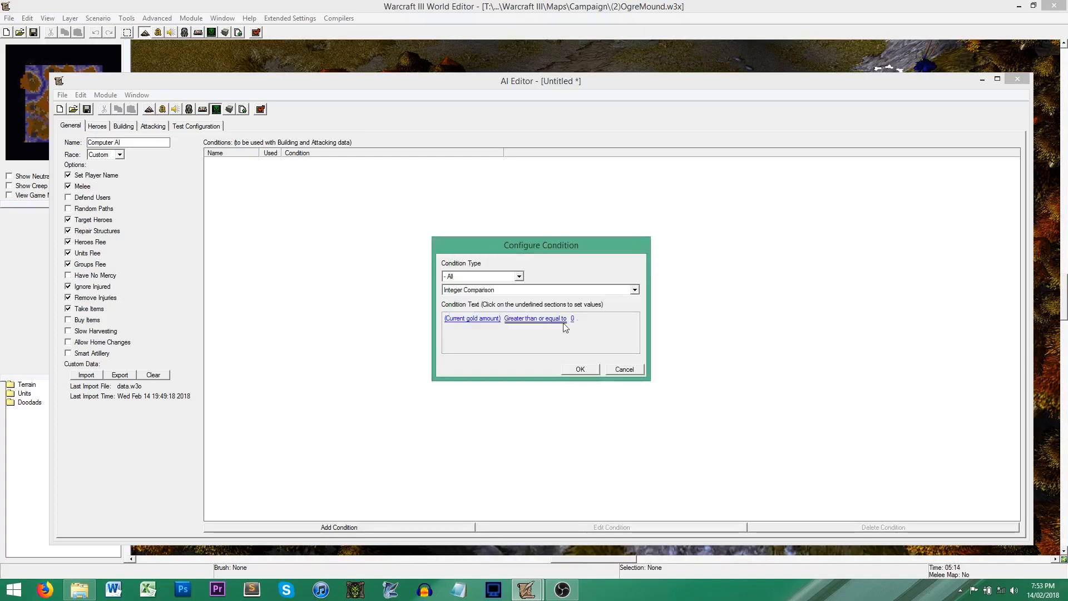
click(577, 322)
text(1000)
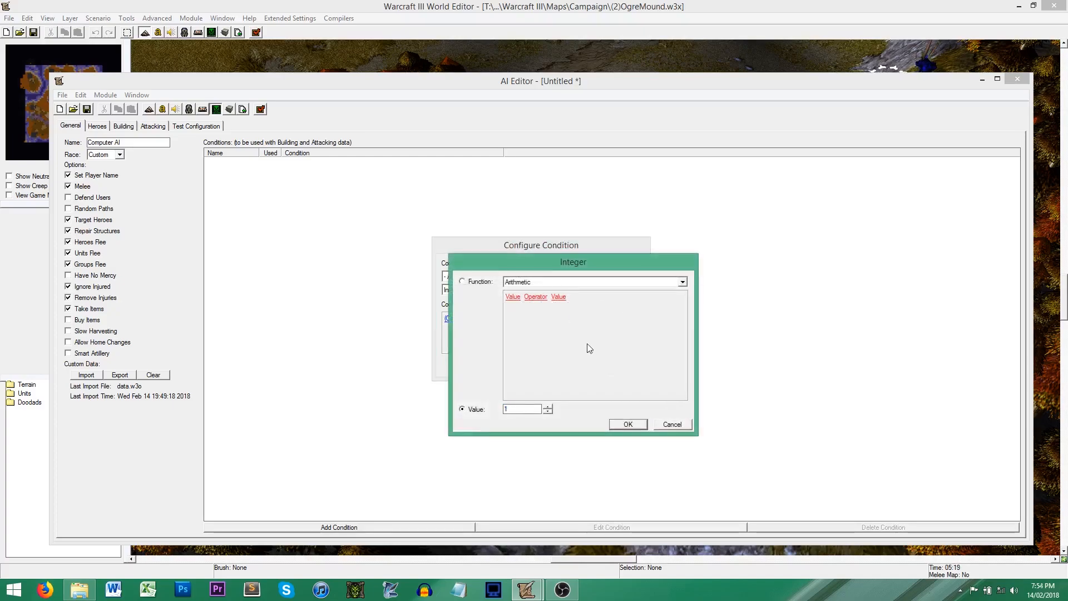
click(628, 424)
click(581, 370)
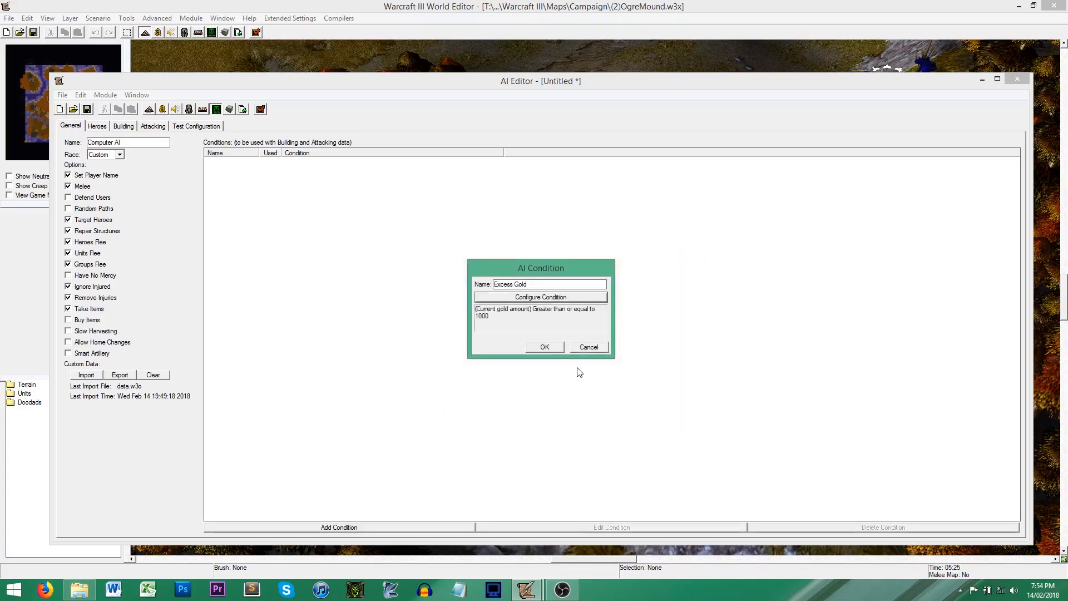
click(545, 346)
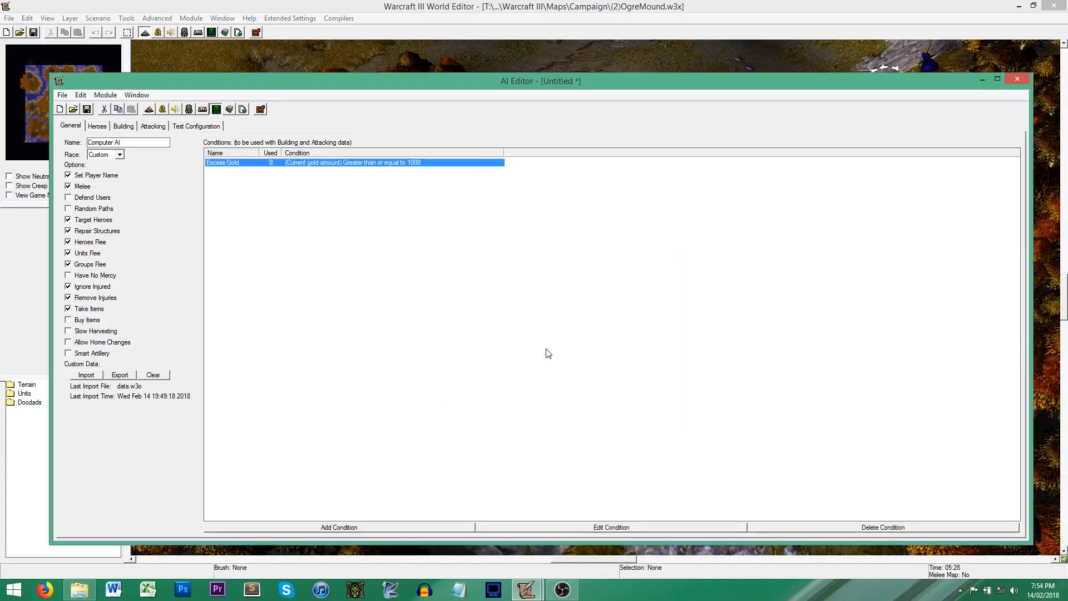
Assign the Excess Gold condition to the Stronghold build priority
click(126, 127)
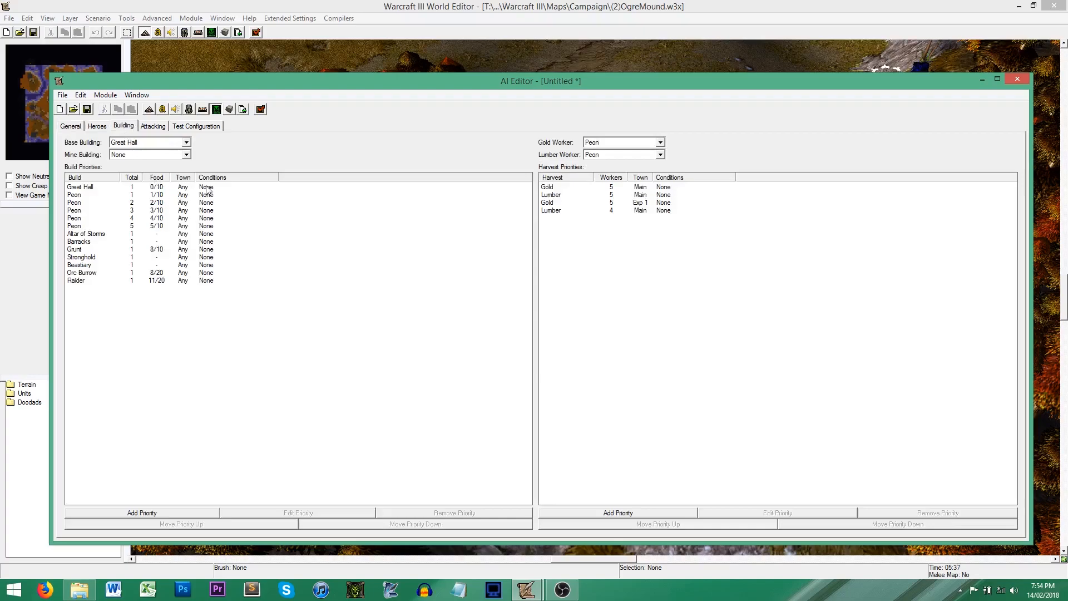
right_click(101, 258)
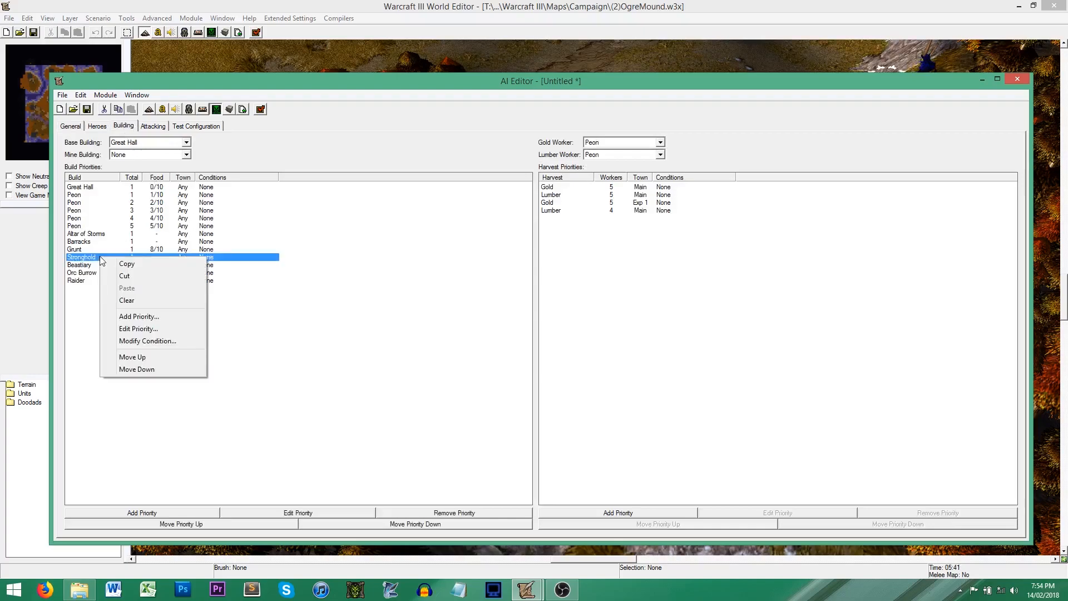
click(158, 342)
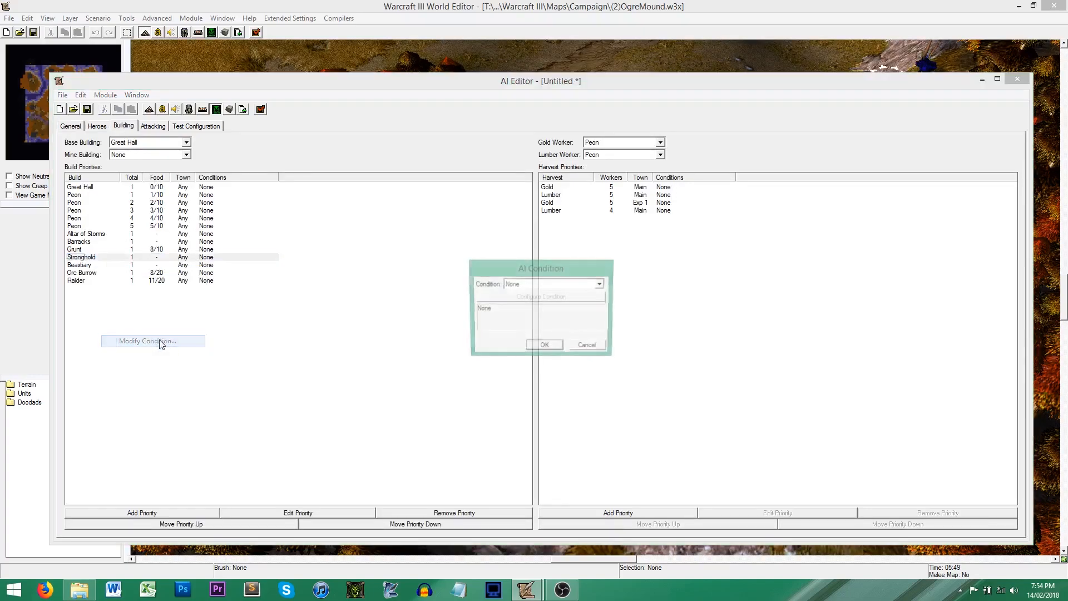
click(563, 284)
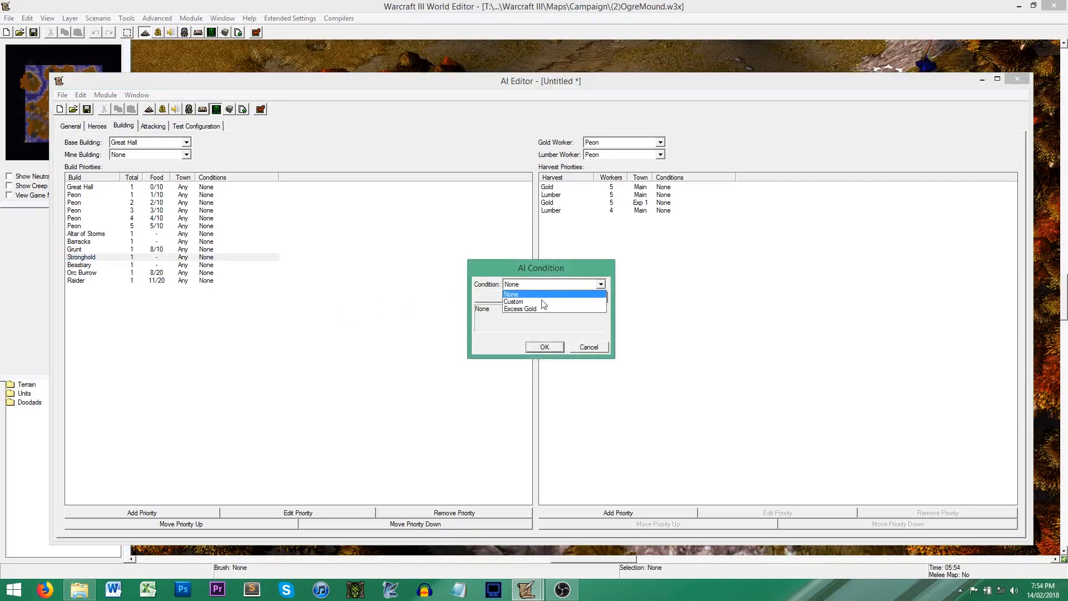
click(520, 309)
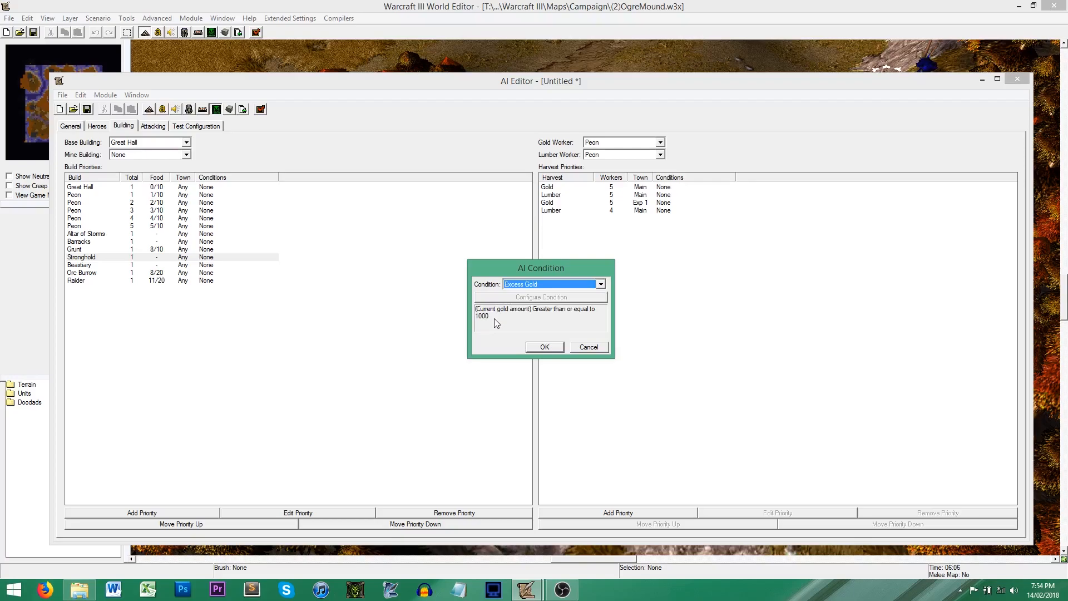
click(536, 346)
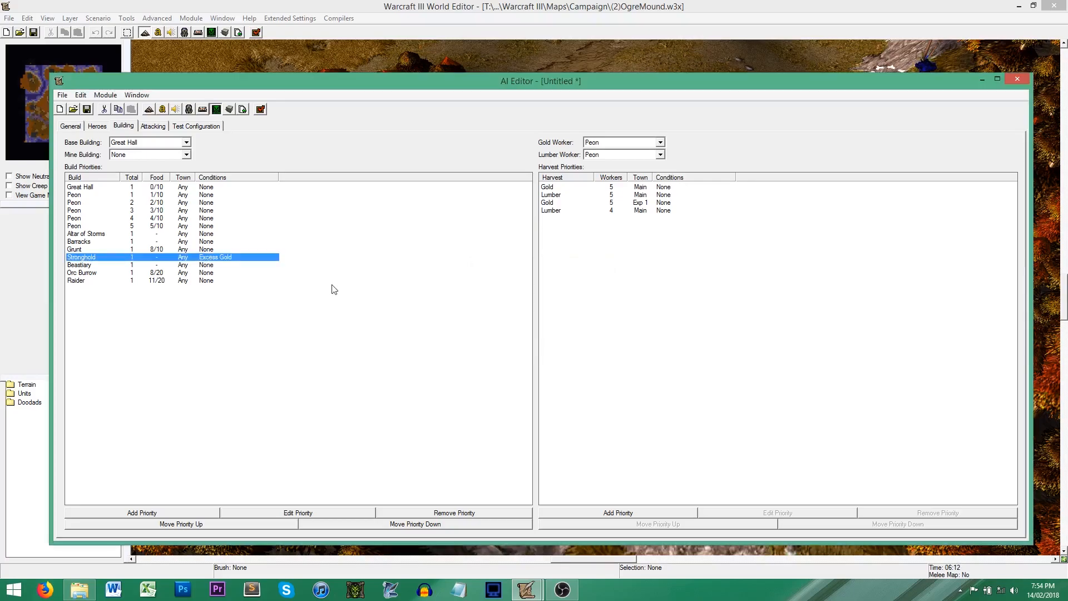
Examine the first gold and lumber harvest priorities and the choices for base building, mine building and gold worker without changing them
click(582, 189)
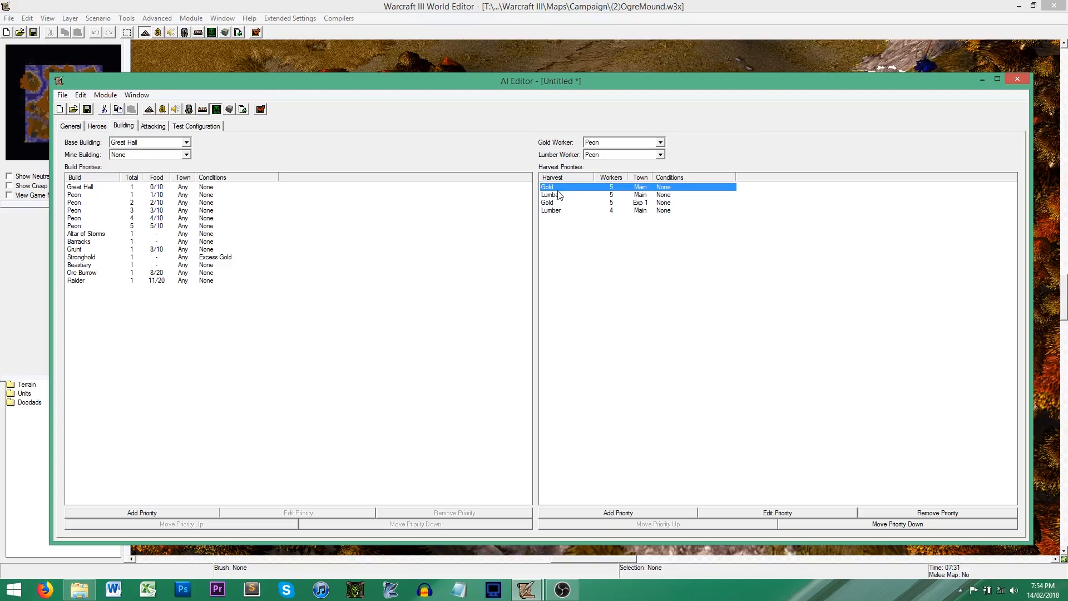
click(573, 197)
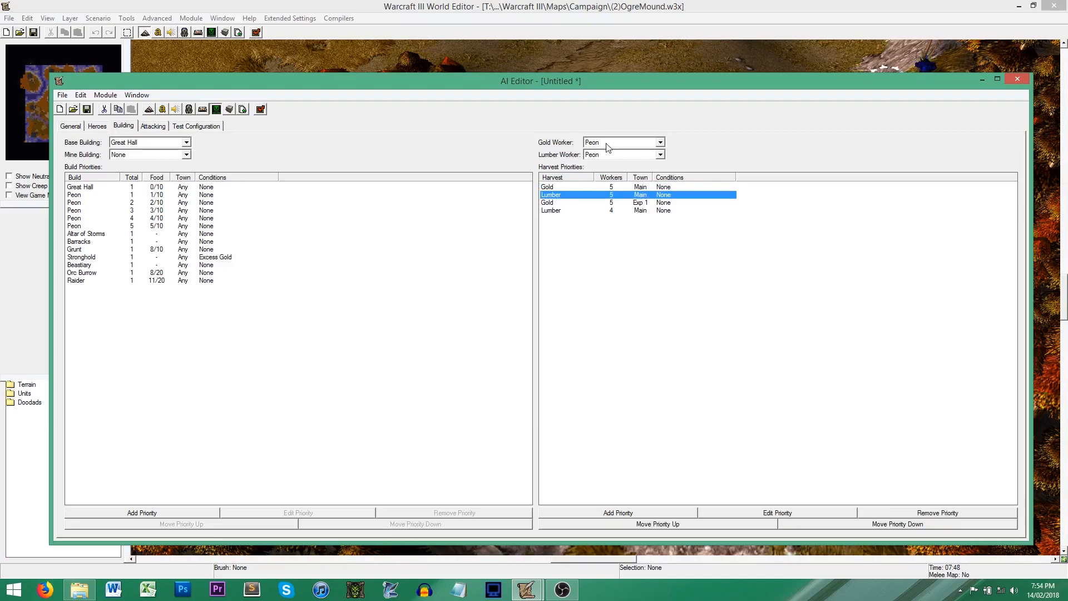
click(179, 144)
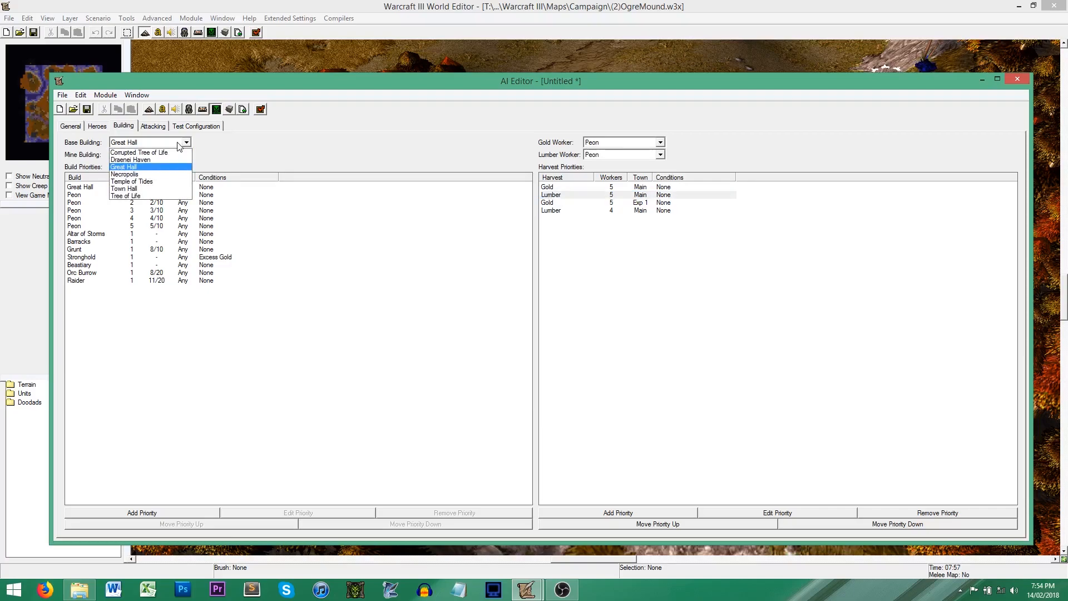
click(267, 161)
click(186, 156)
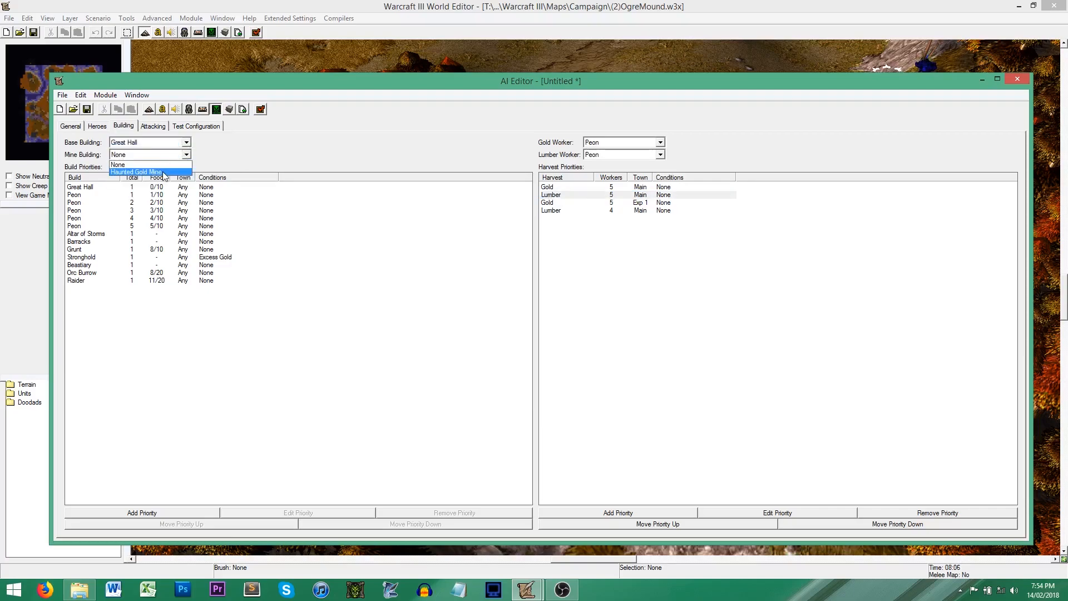
click(306, 161)
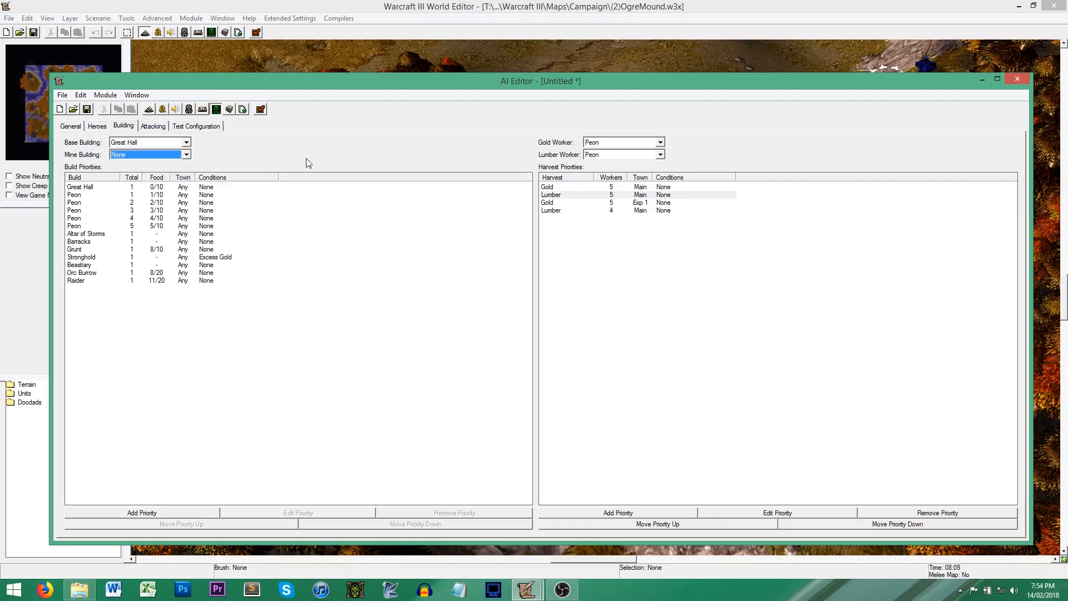
click(606, 146)
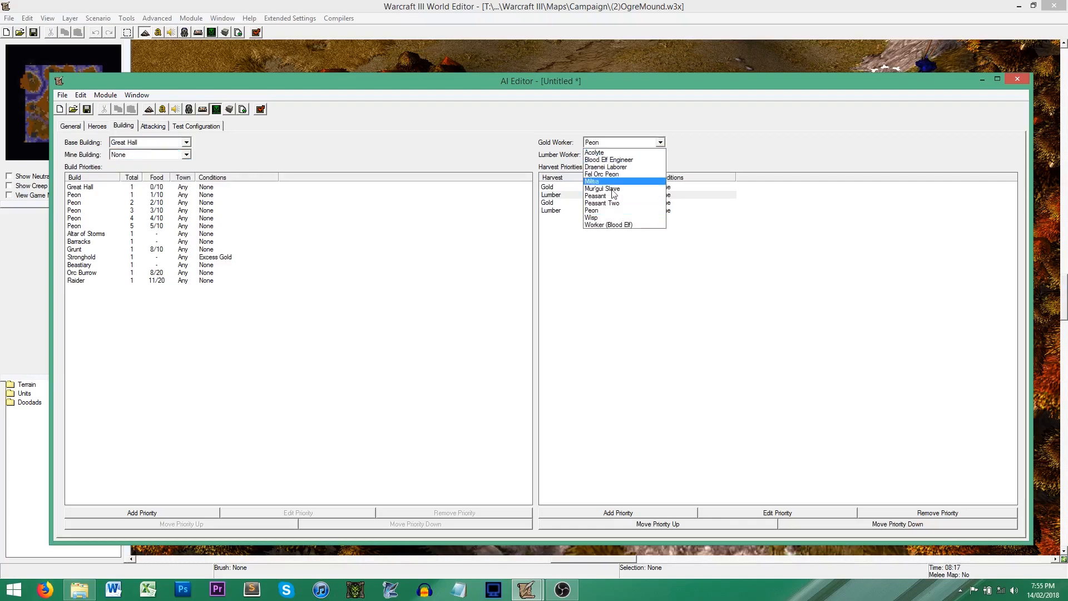
click(685, 159)
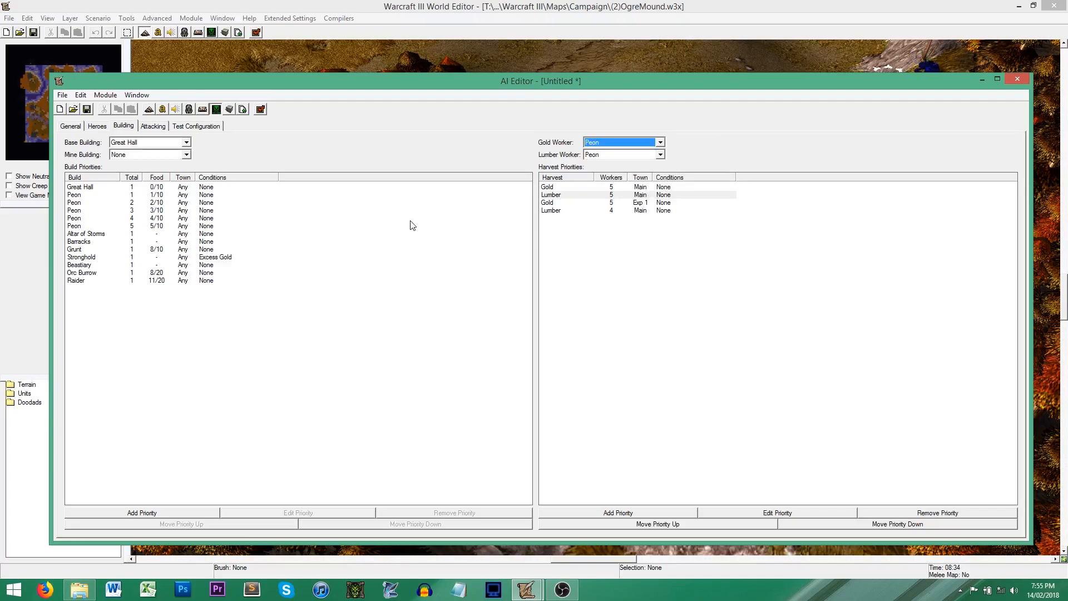
Examine the town choices of the Great Hall build priority without changing the town
click(185, 187)
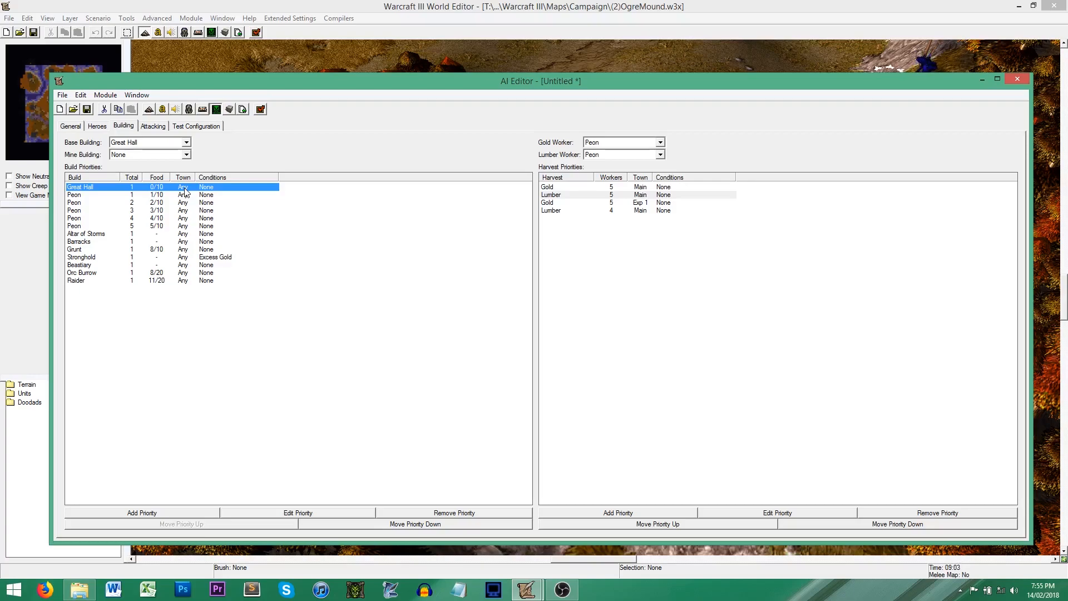
double_click(185, 188)
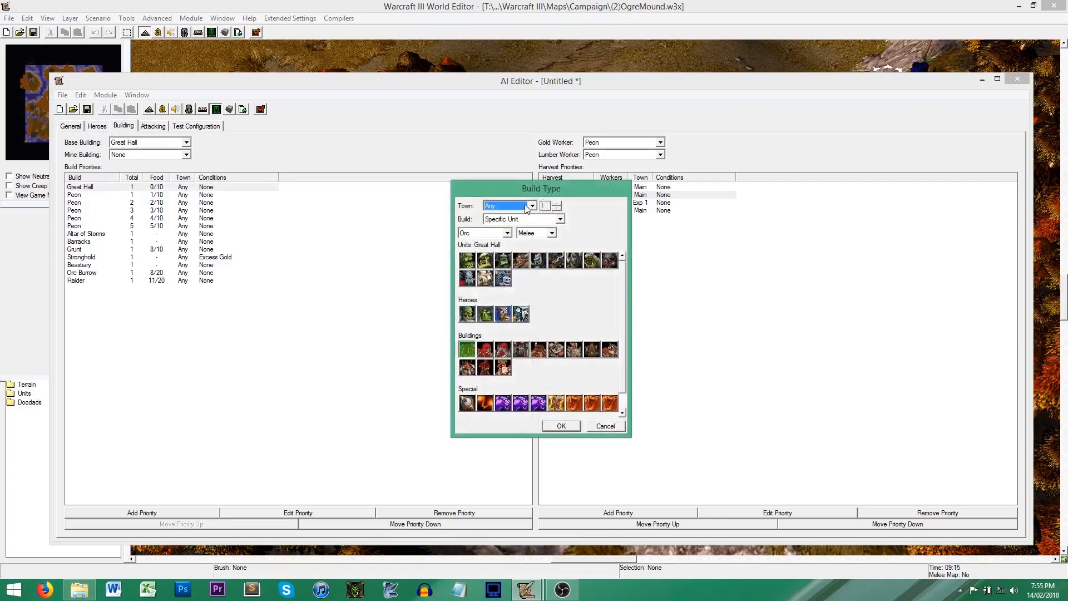
click(526, 206)
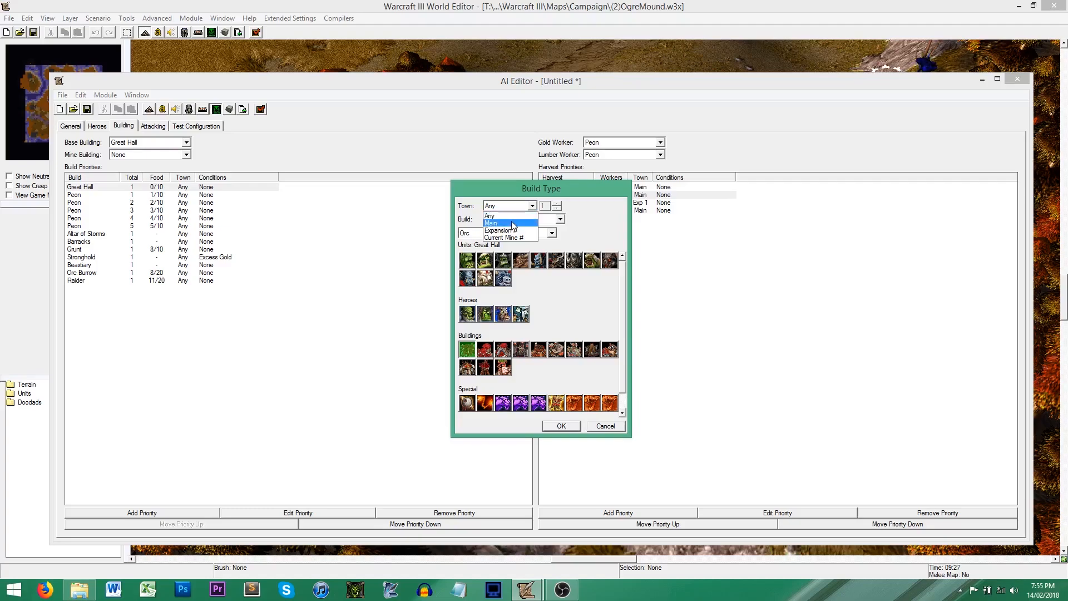
click(593, 229)
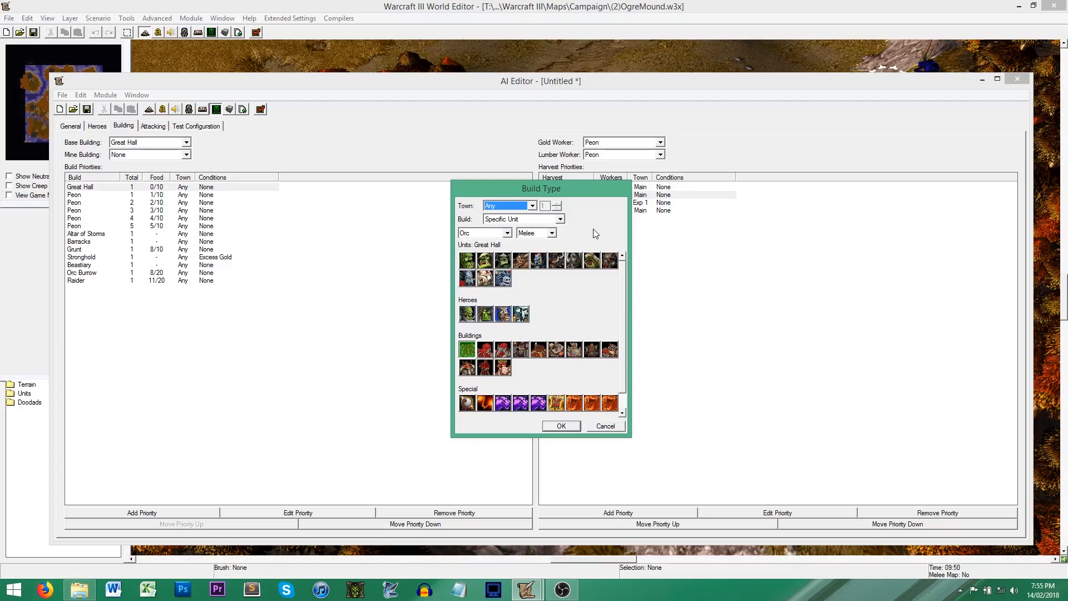
click(517, 205)
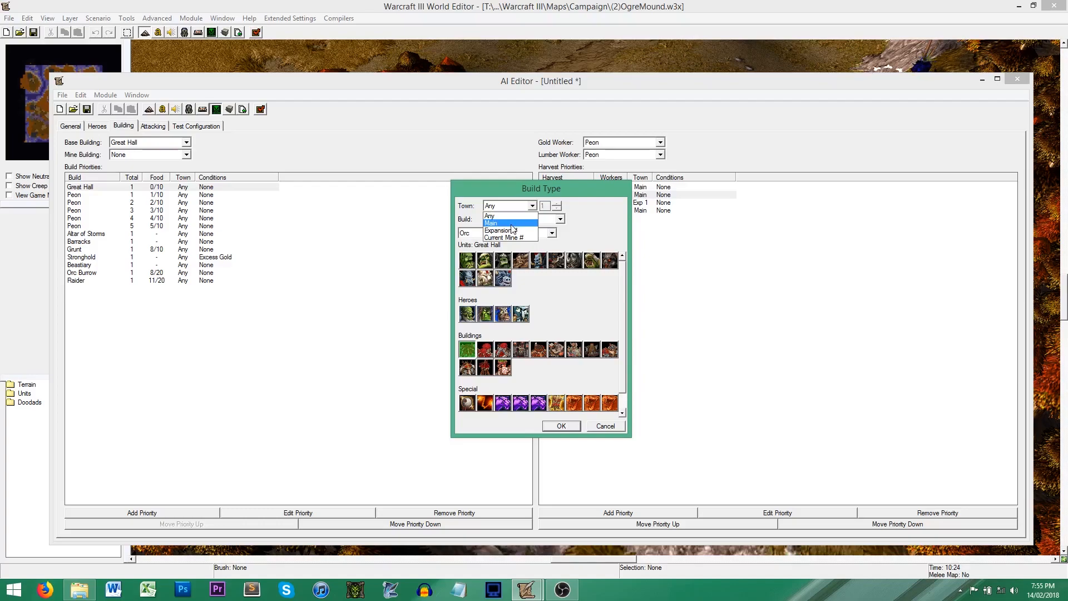
click(584, 219)
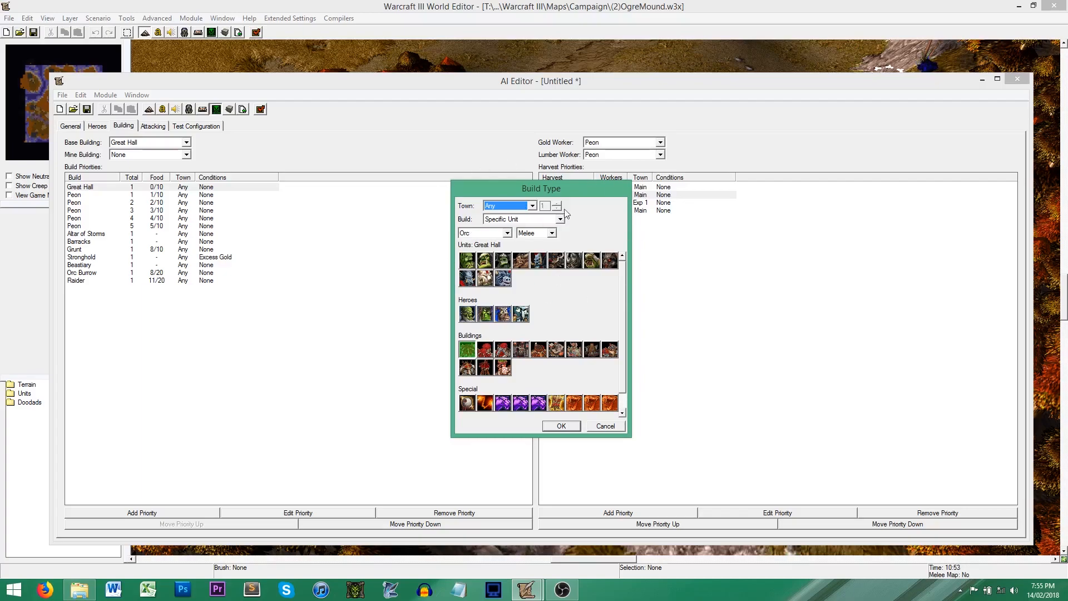
Examine the Great Hall priority's build choices, including Specific Upgrade, Specific Unit and the Blademaster hero, and discard the changes
click(559, 220)
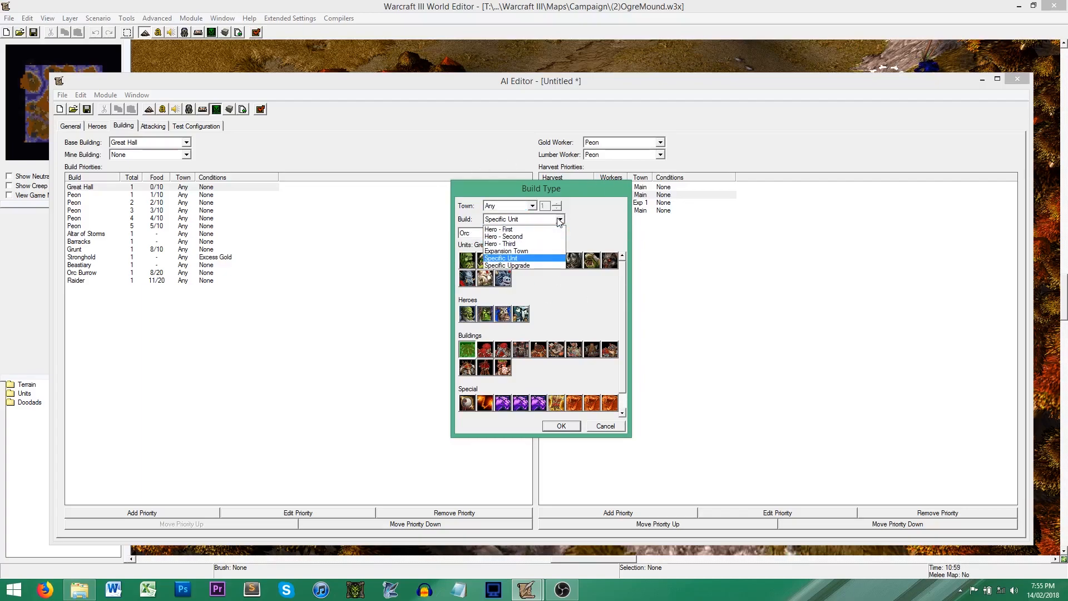
click(526, 265)
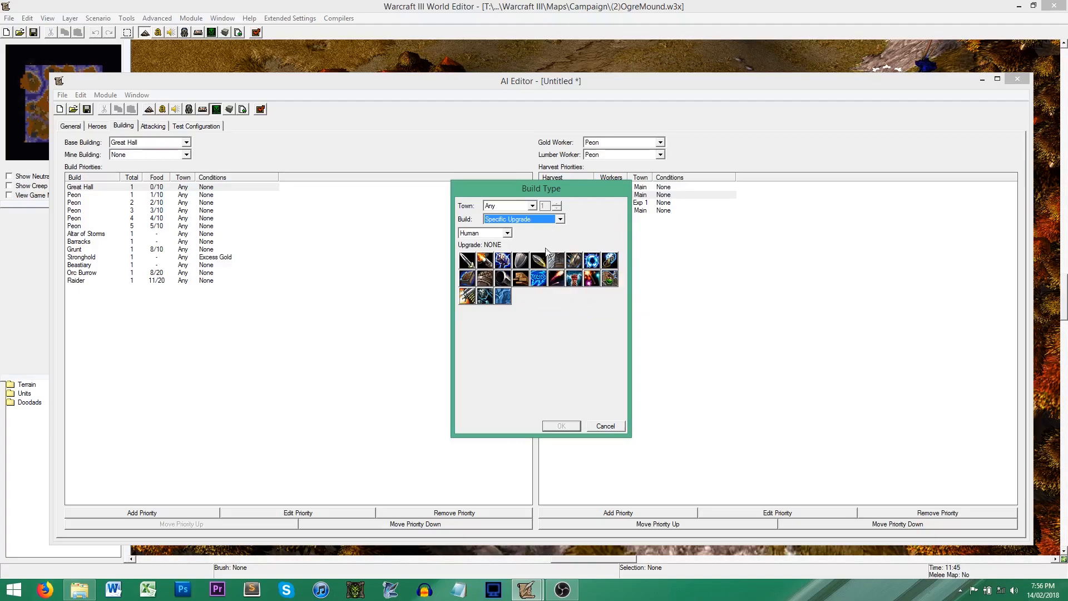
click(560, 220)
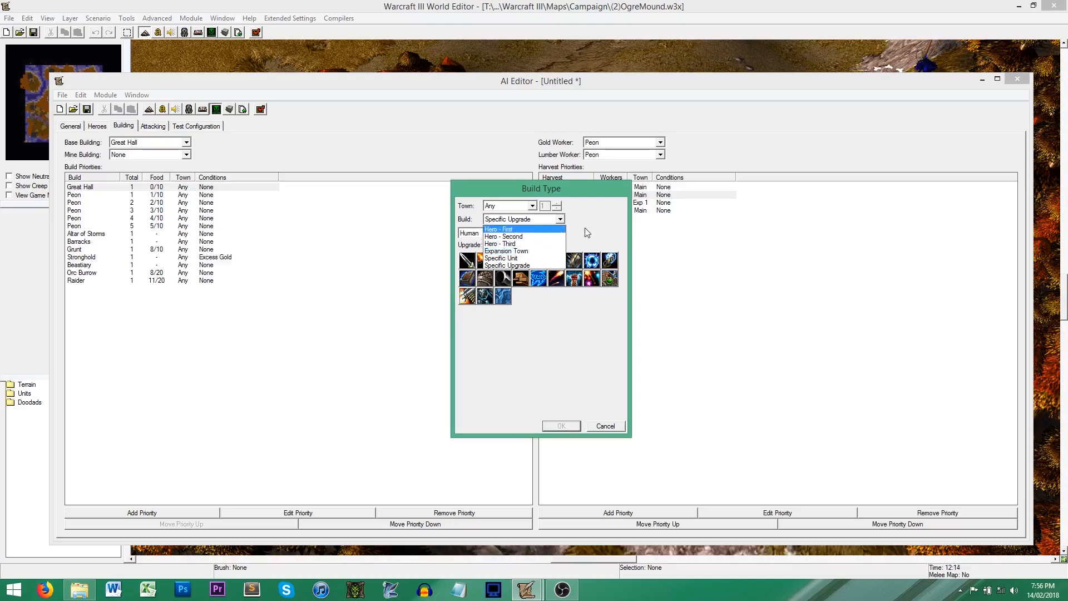
click(584, 233)
click(532, 220)
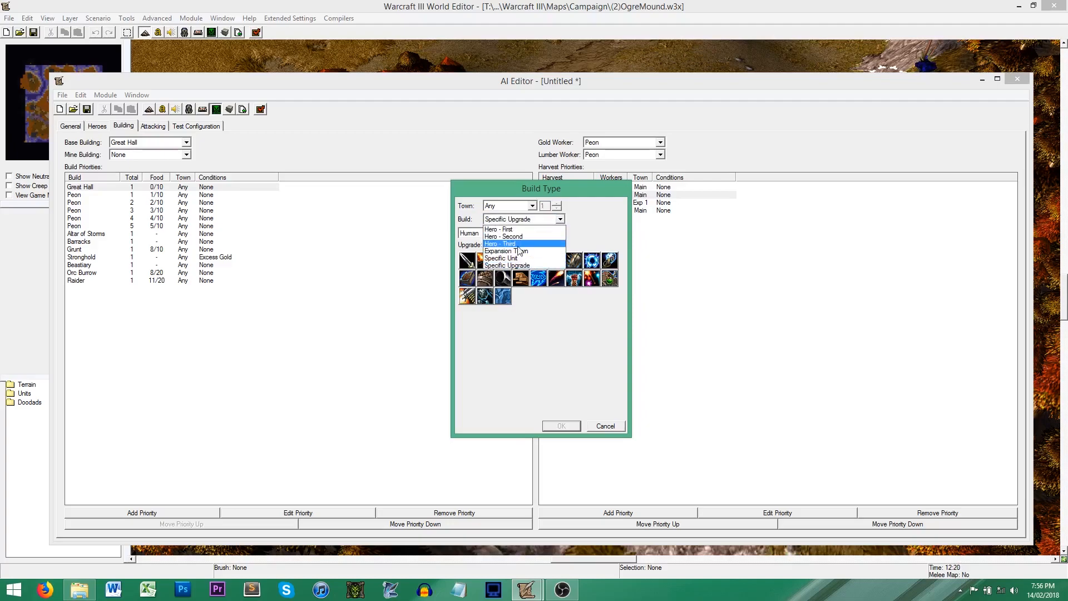
click(514, 259)
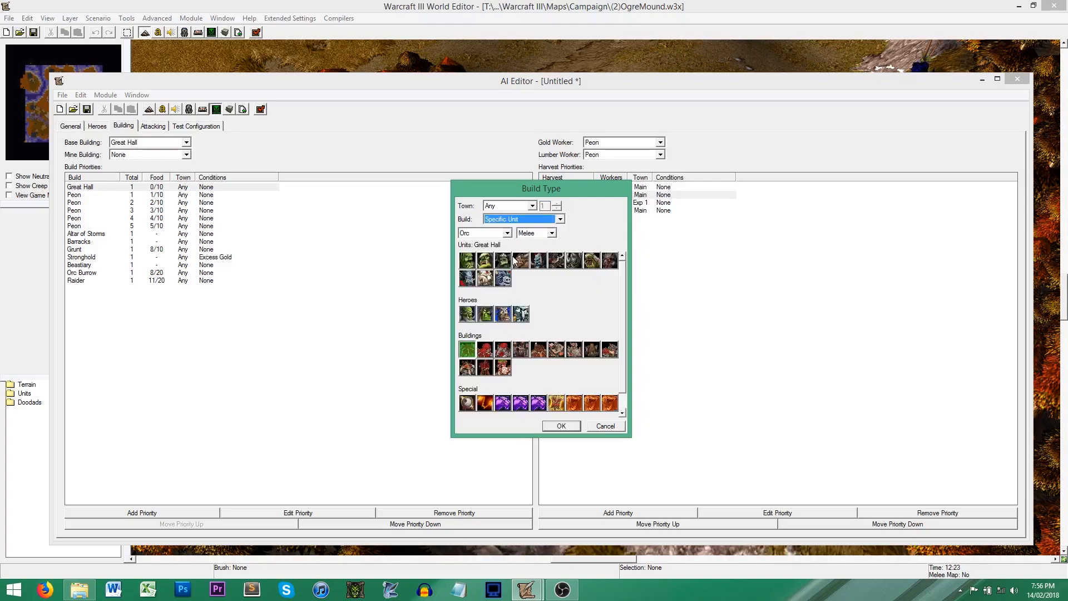
click(466, 314)
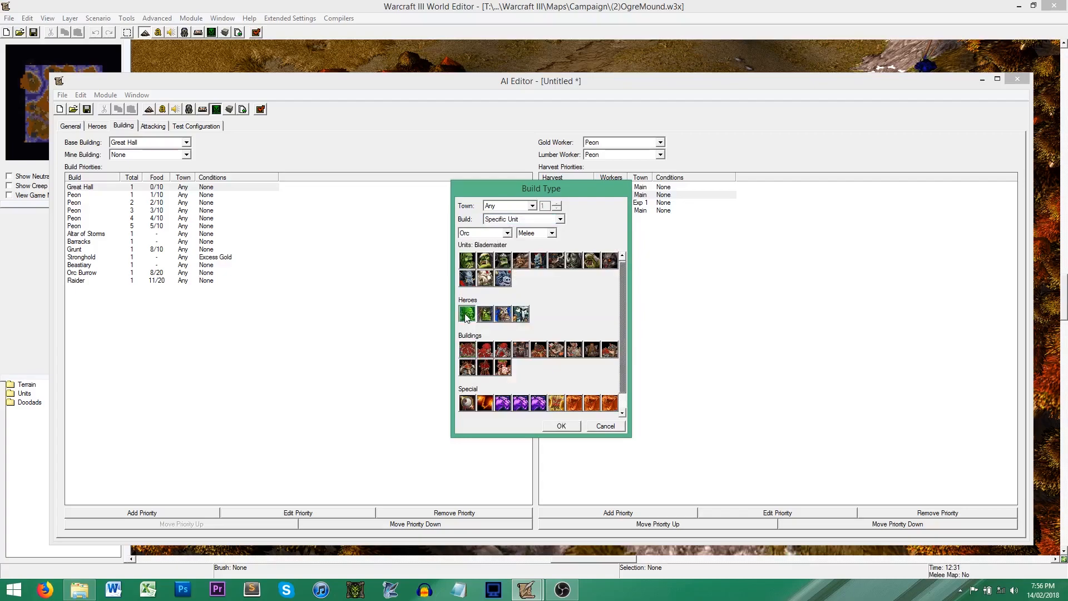
click(560, 219)
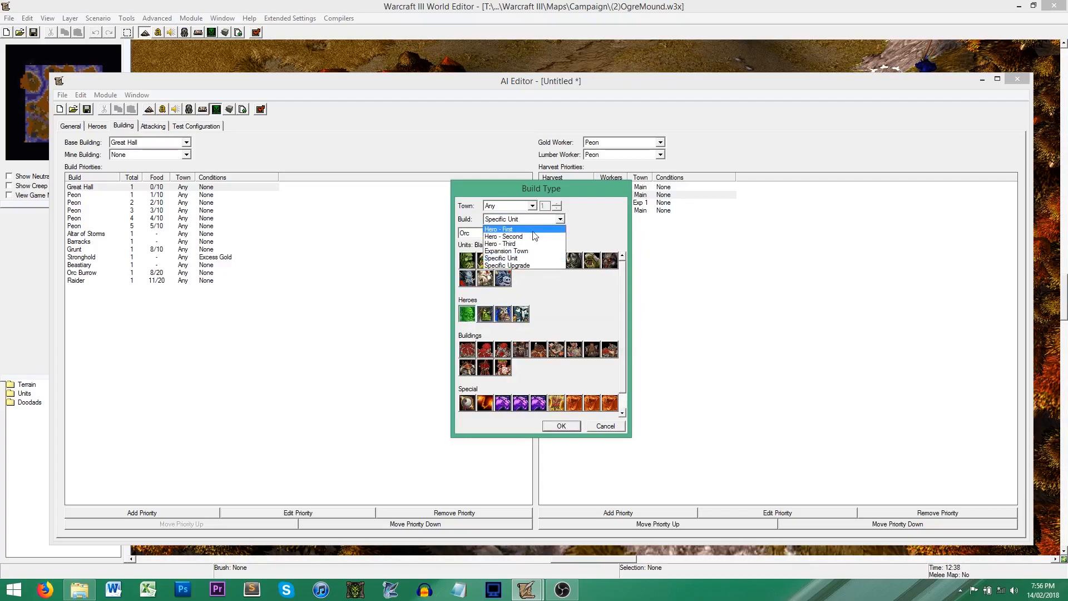
click(606, 426)
click(606, 426)
Set the heroes used to Keeper of the Grove first, Demon Hunter second and Archmage third
click(100, 126)
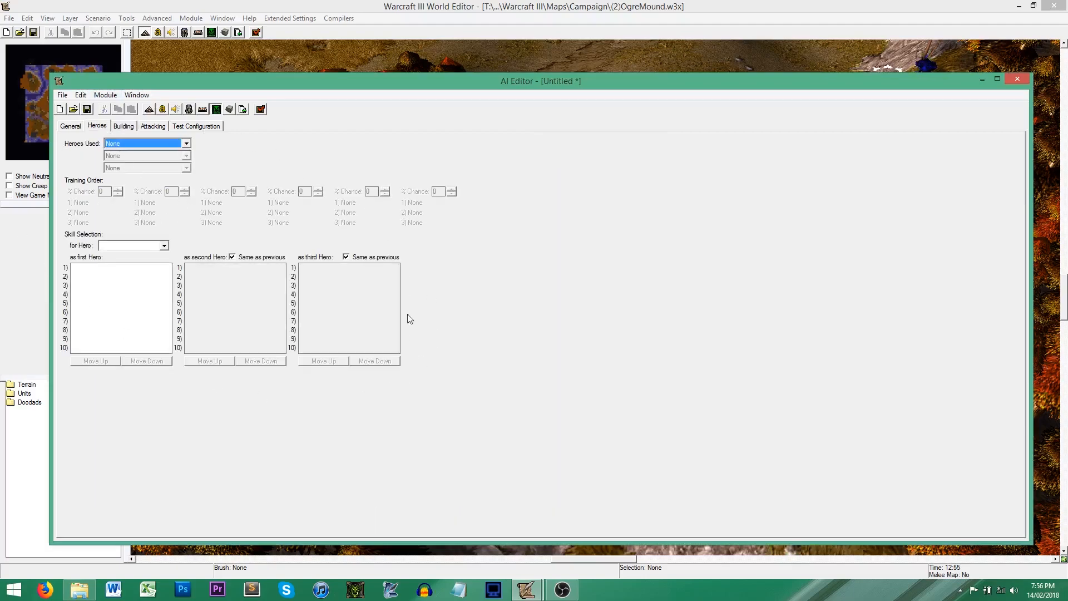
click(186, 144)
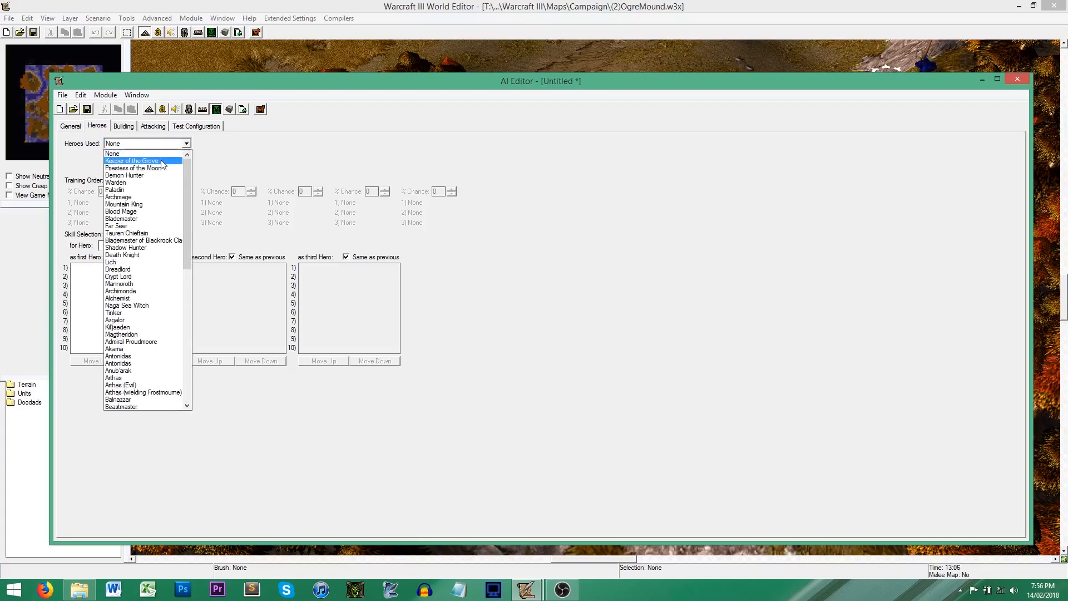
click(132, 150)
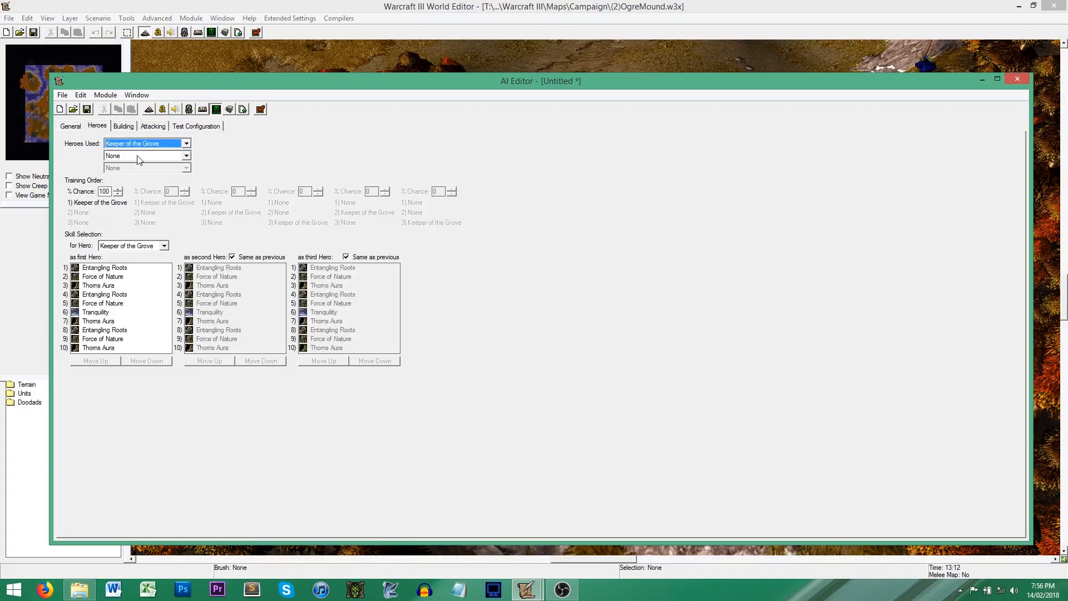
click(139, 157)
click(139, 183)
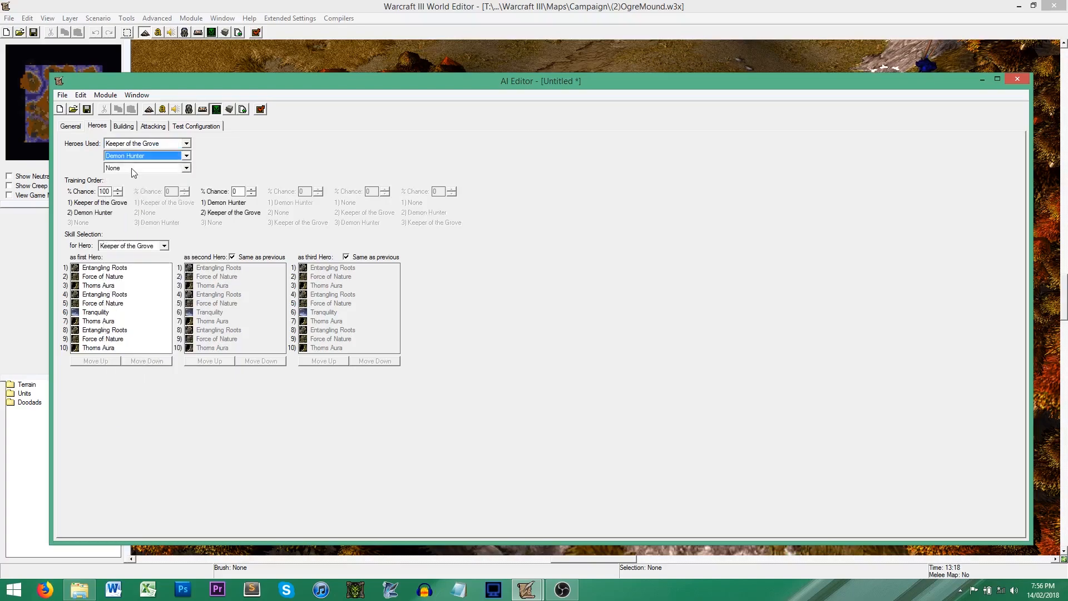
click(132, 169)
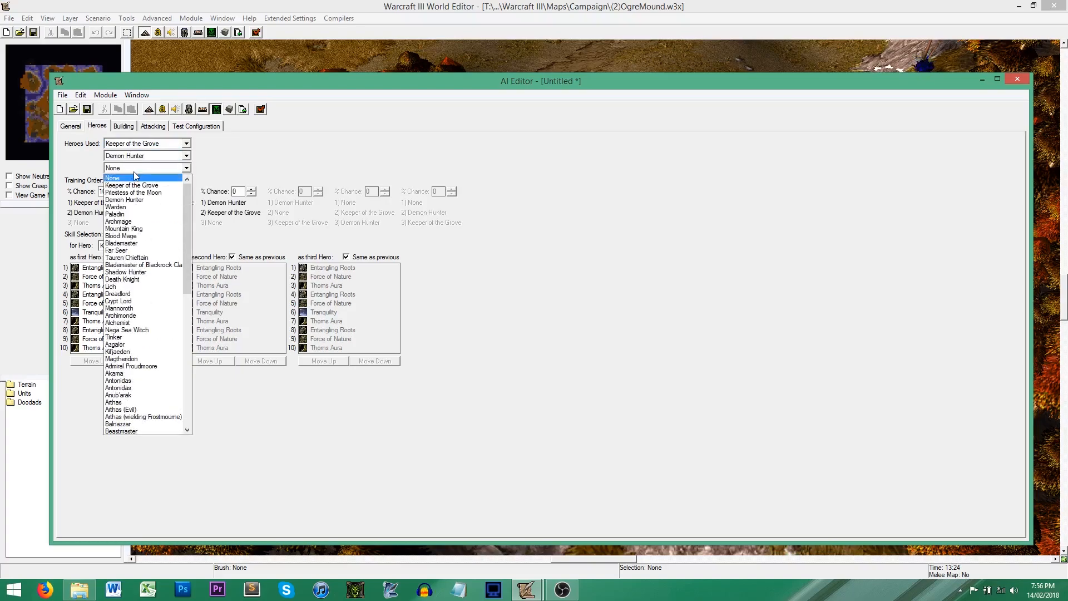
click(140, 202)
click(137, 168)
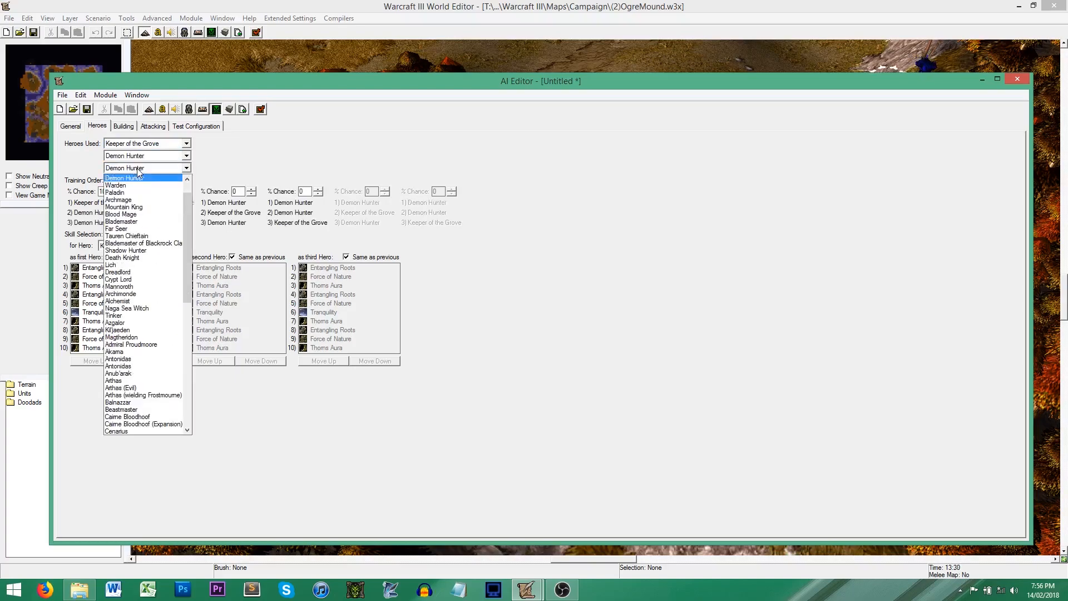
click(139, 196)
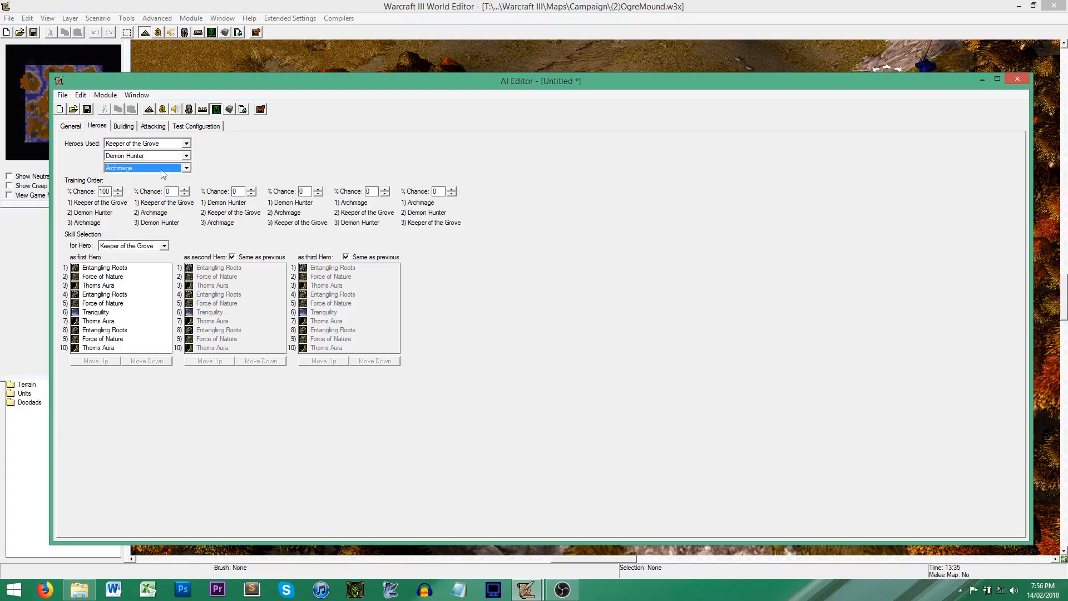
Add a new attack group and name it "Grunt Attack"
click(133, 128)
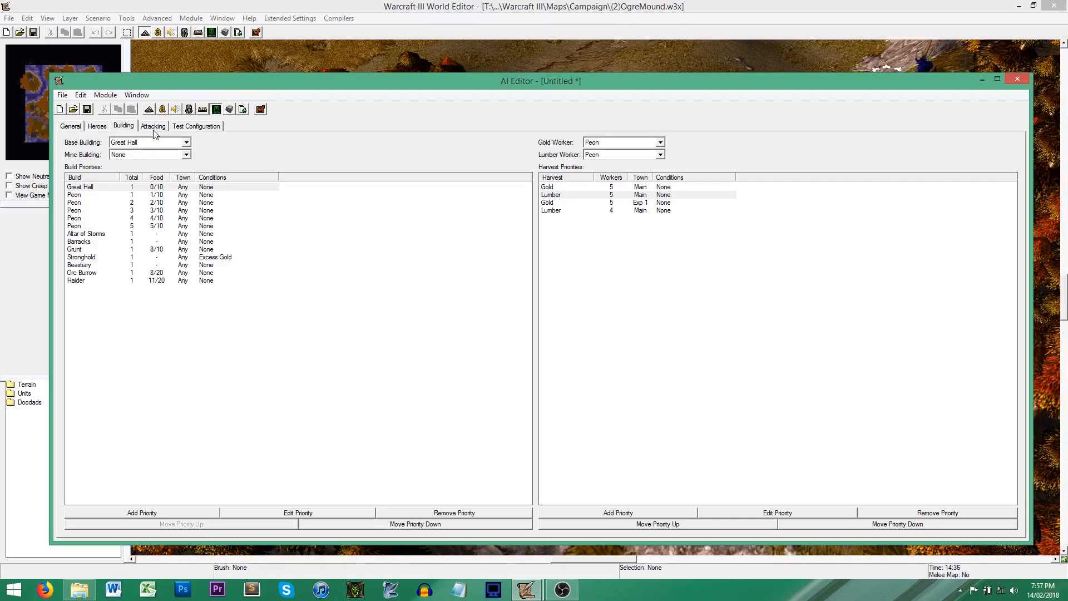
click(153, 126)
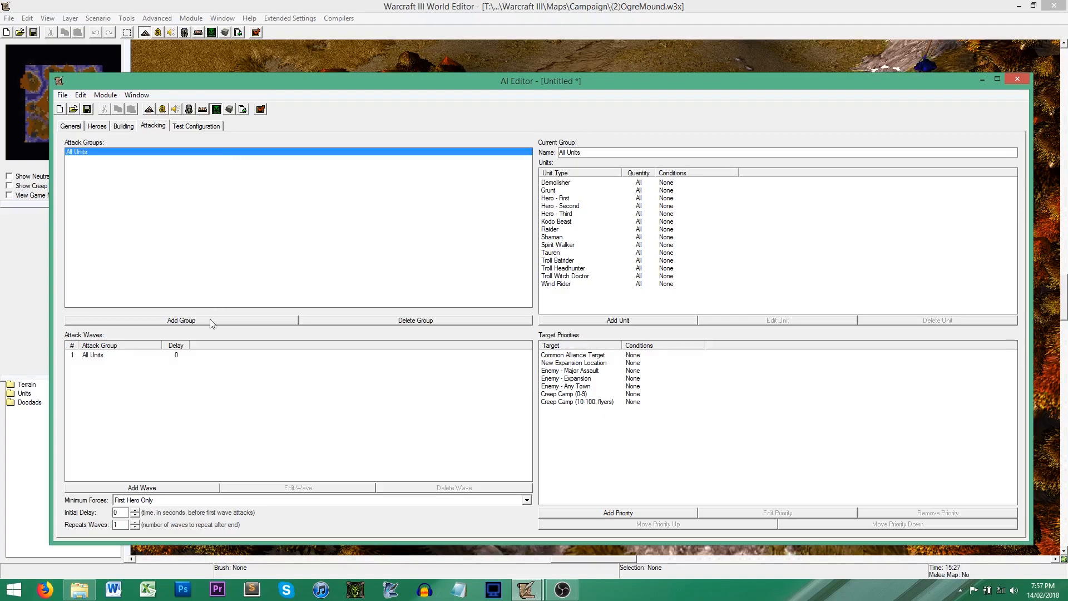
right_click(170, 213)
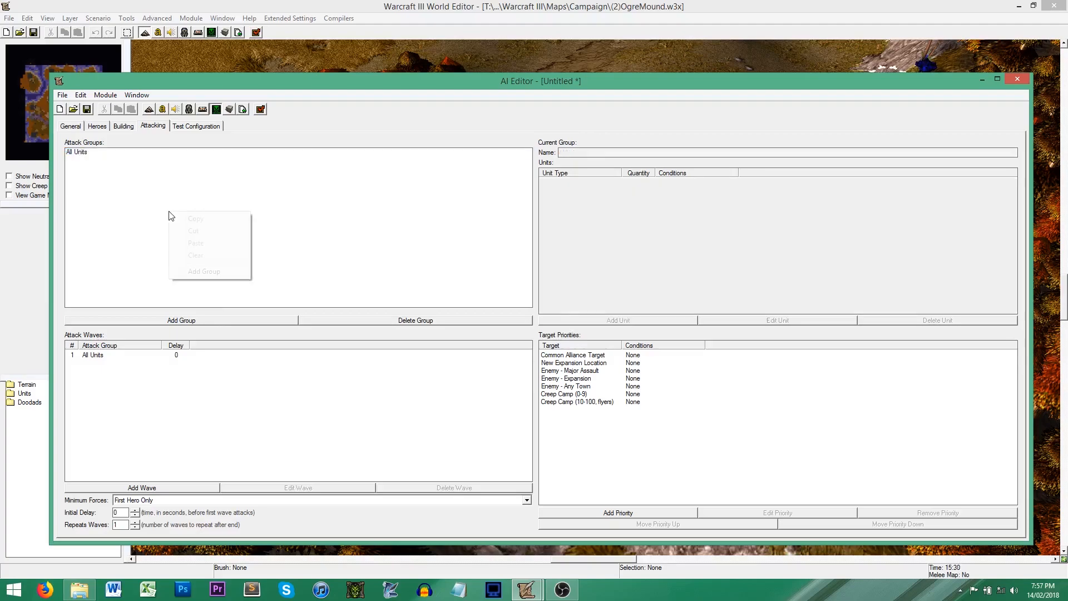
click(205, 271)
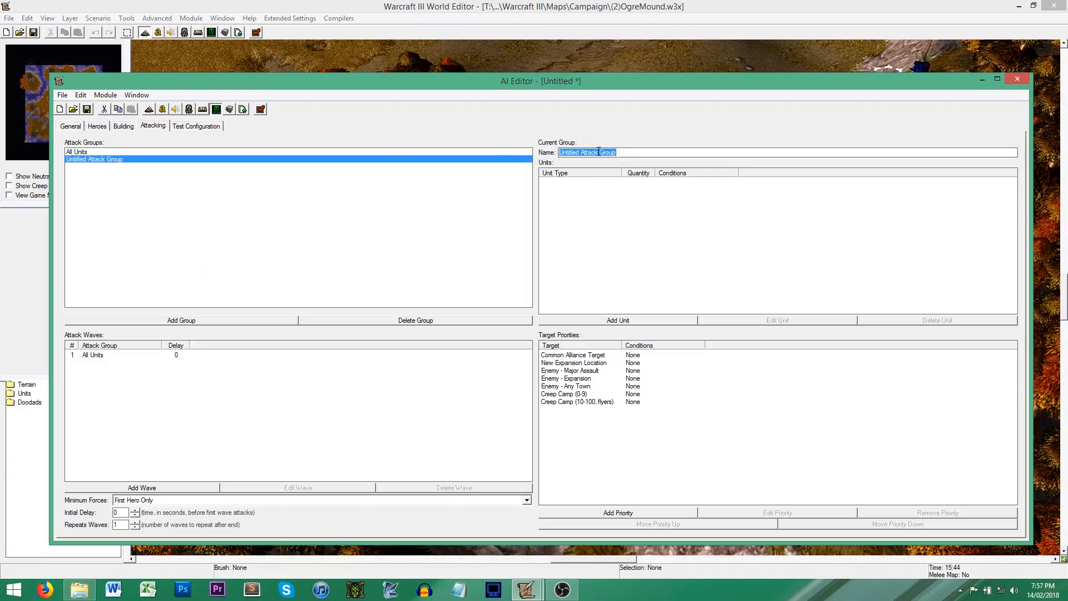
text(Grunt)
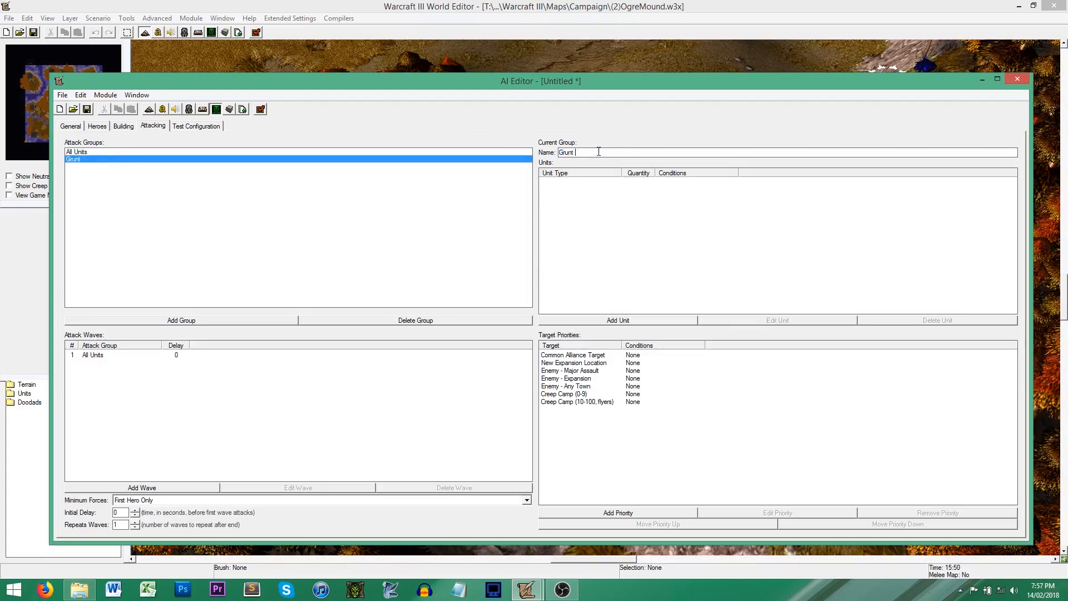
text( A)
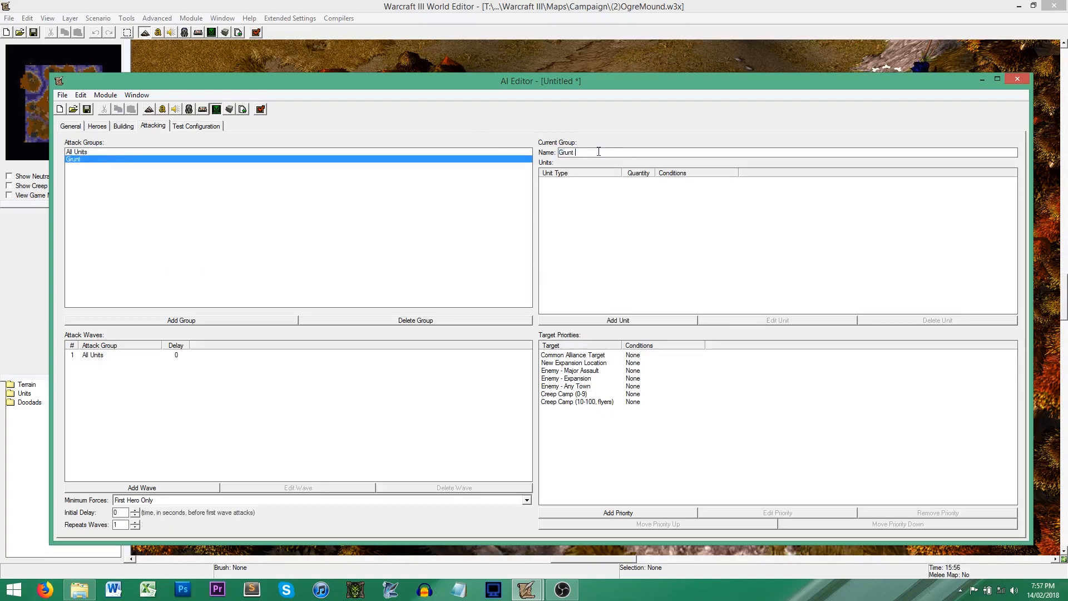
text(ttack)
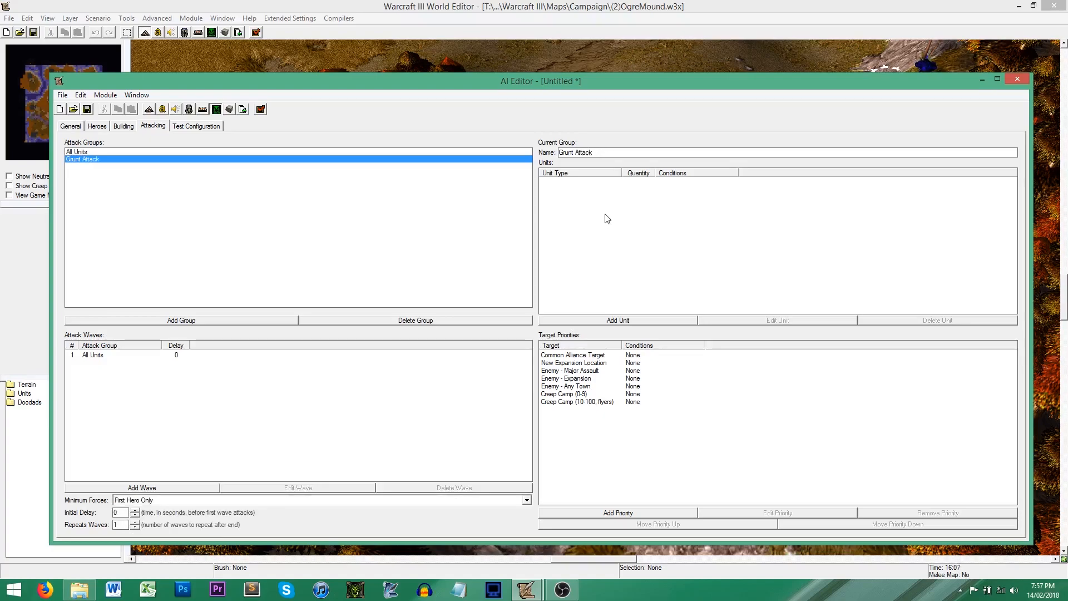
Add the Orc Grunt with a fixed quantity of 5 and Hero - First with quantity All to the Grunt Attack group
click(627, 322)
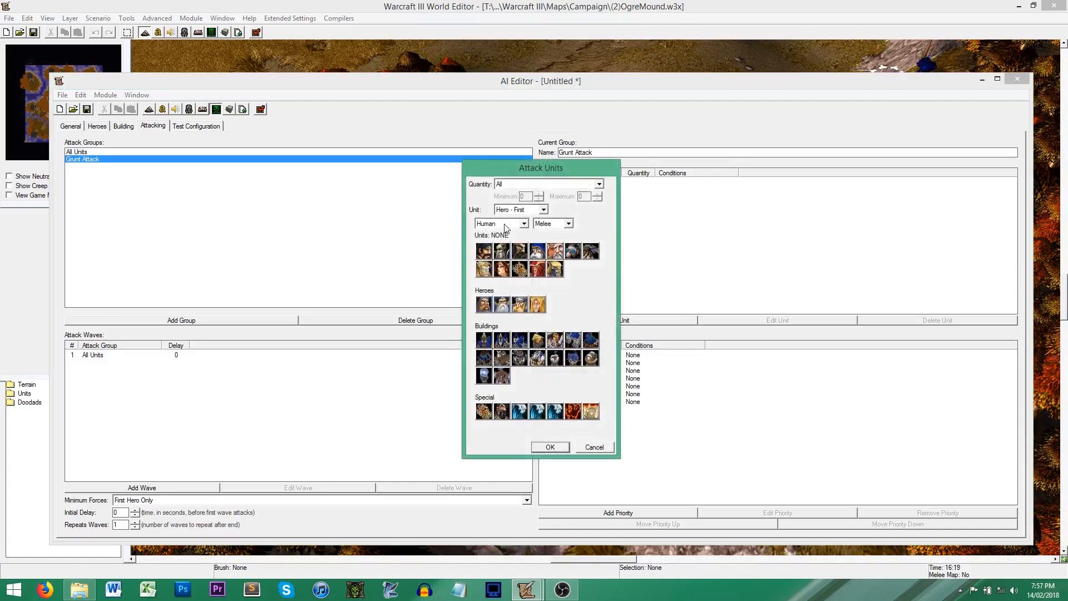
click(506, 223)
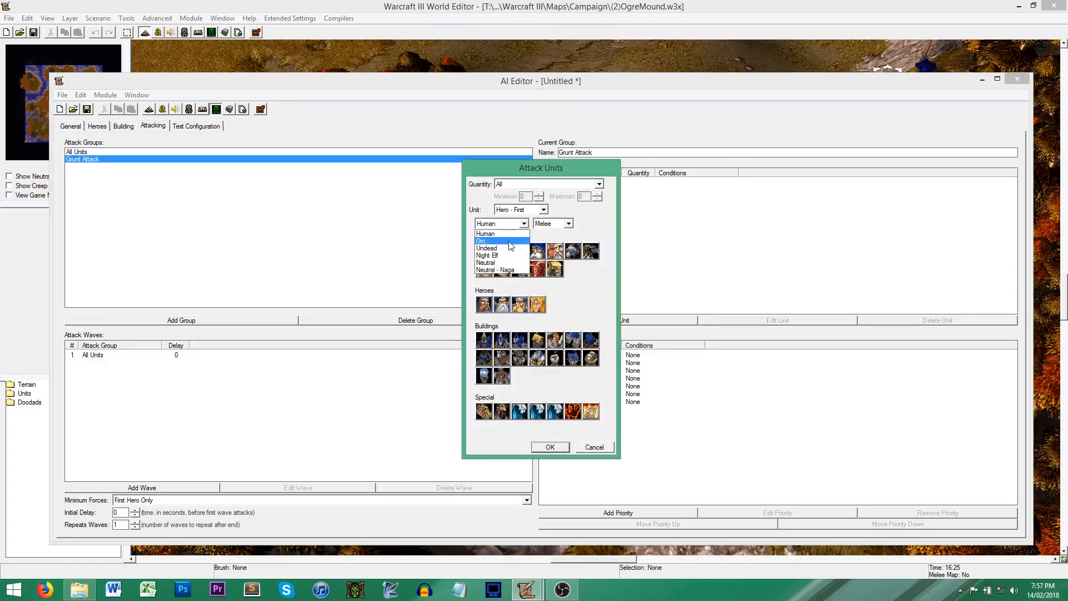
click(500, 237)
click(502, 254)
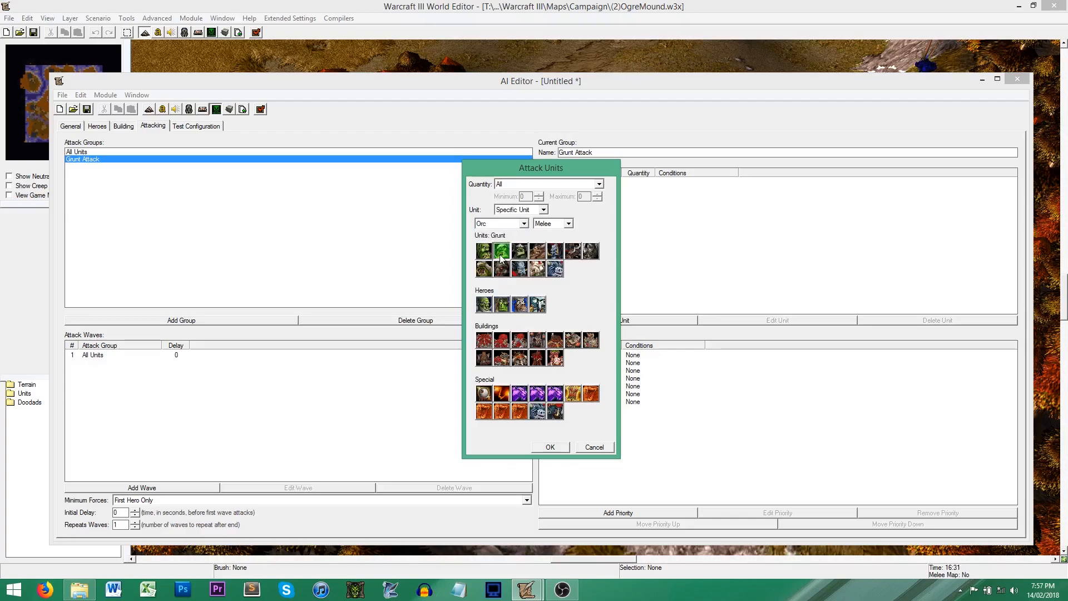
click(511, 187)
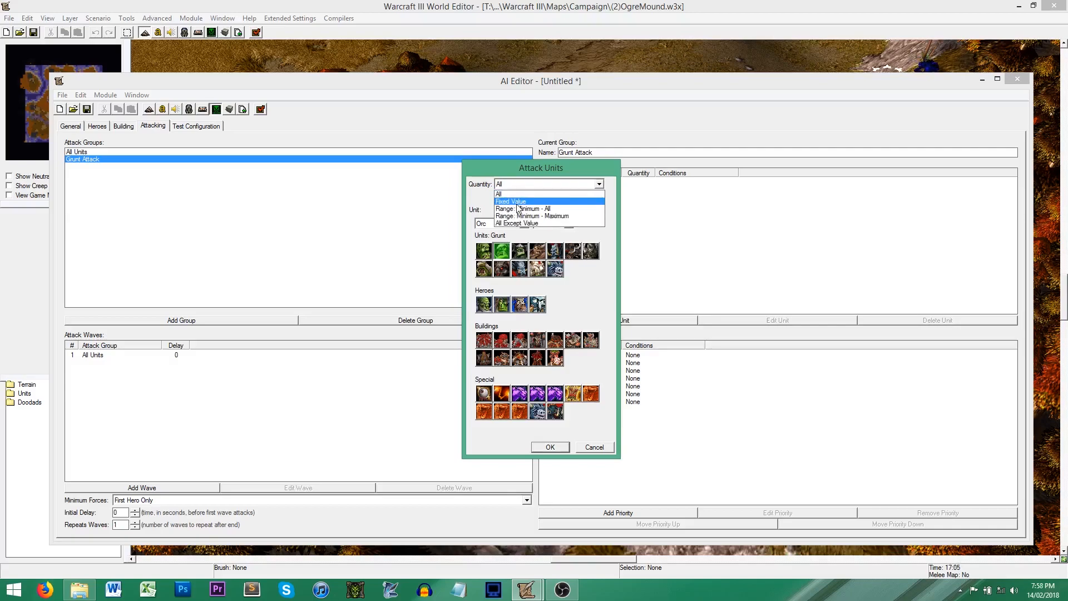
click(516, 203)
click(538, 194)
click(538, 194)
click(538, 194)
click(539, 194)
click(538, 193)
click(551, 446)
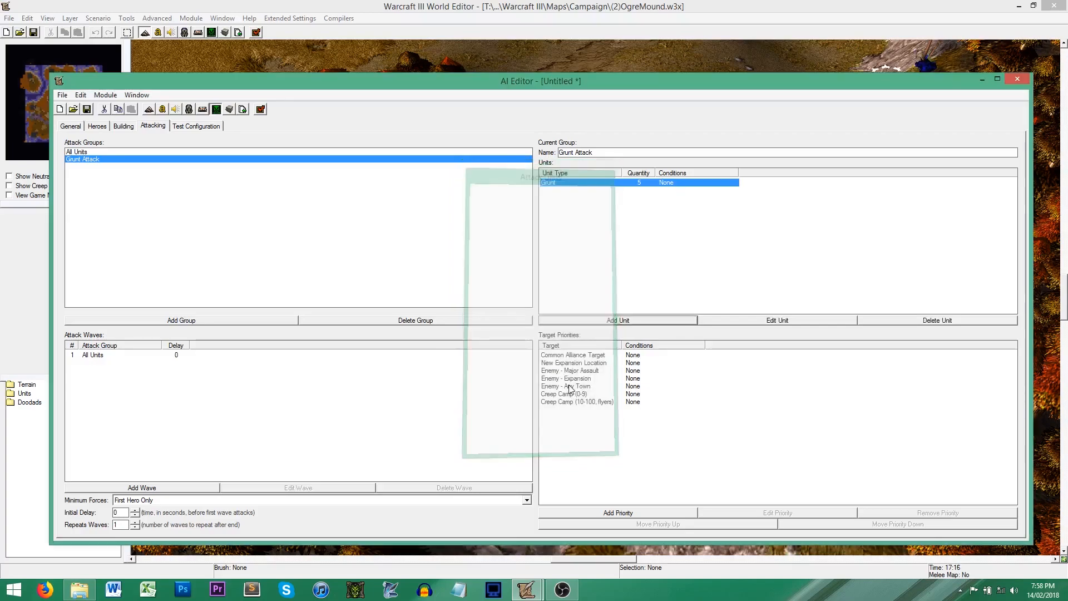
click(618, 321)
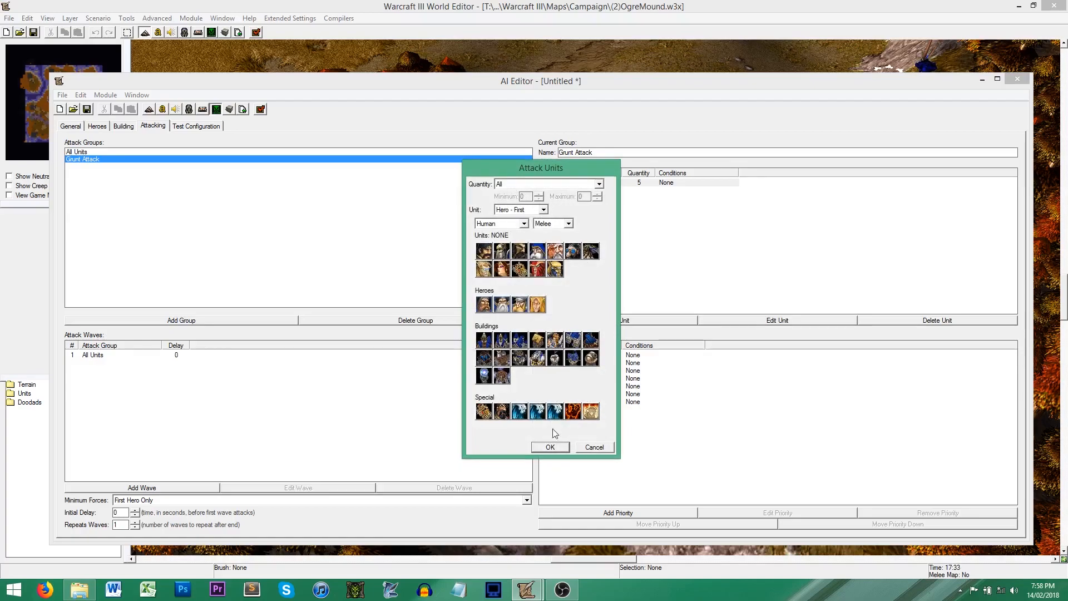
click(551, 448)
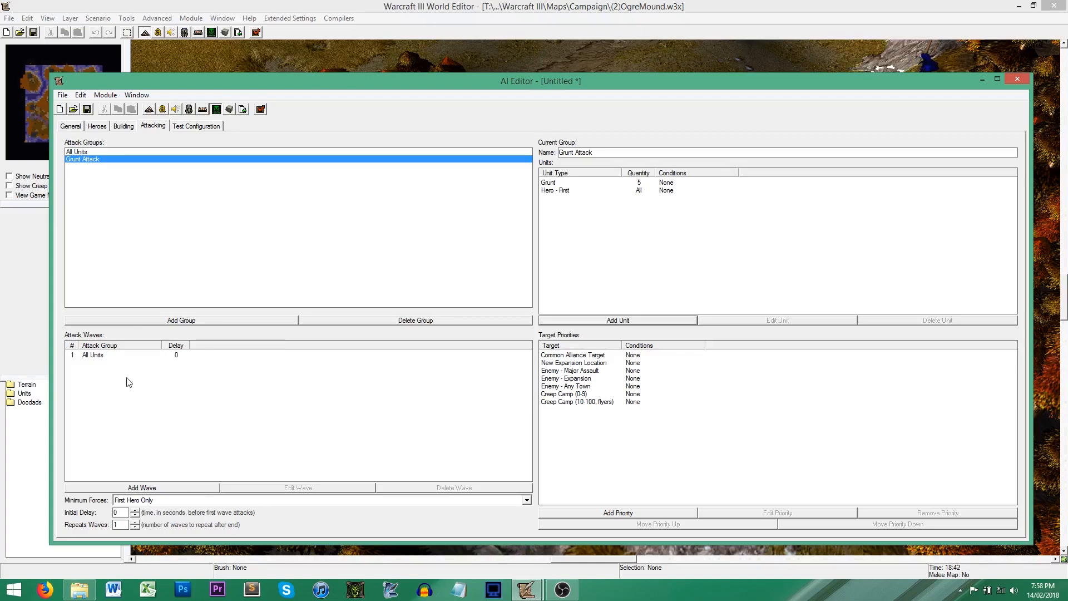
Change the first attack wave to the Grunt Attack group with a 60-second delay, and set the initial delay to 120 seconds
double_click(97, 356)
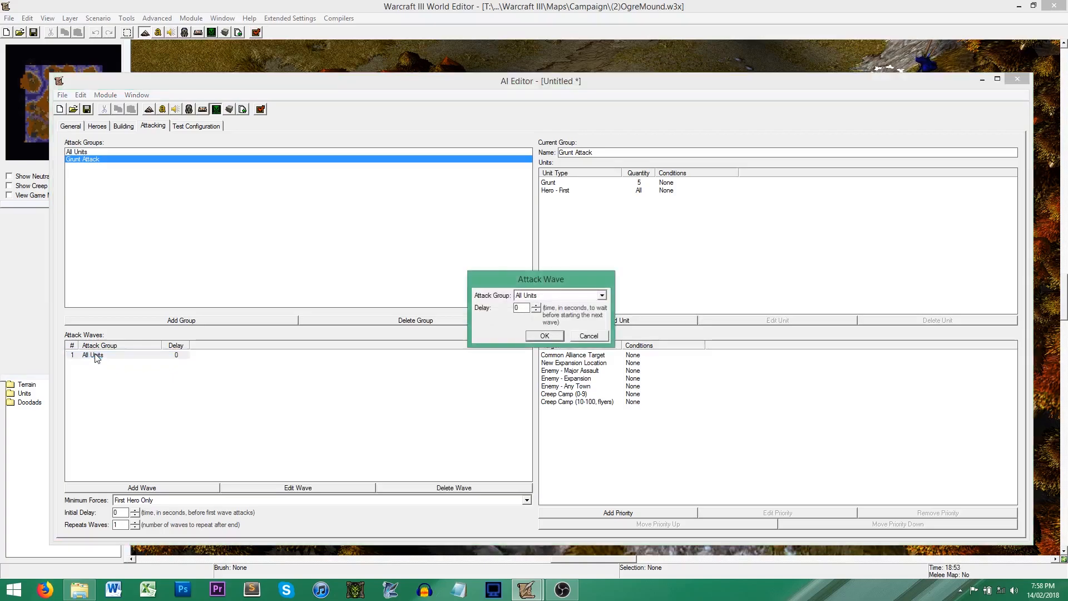
click(542, 295)
click(532, 313)
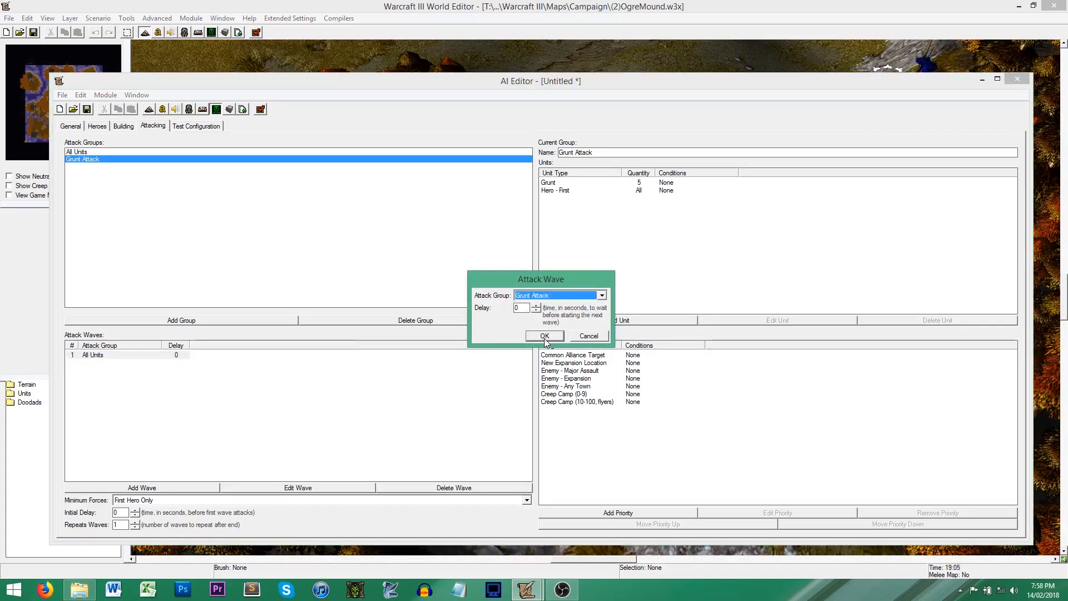
double_click(517, 308)
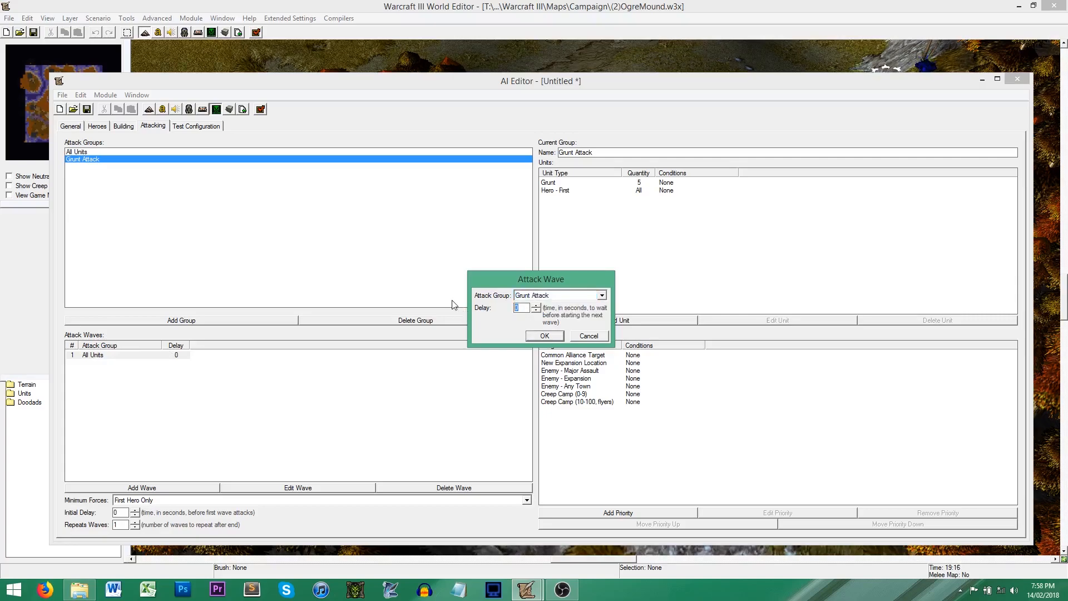
text(60)
click(545, 337)
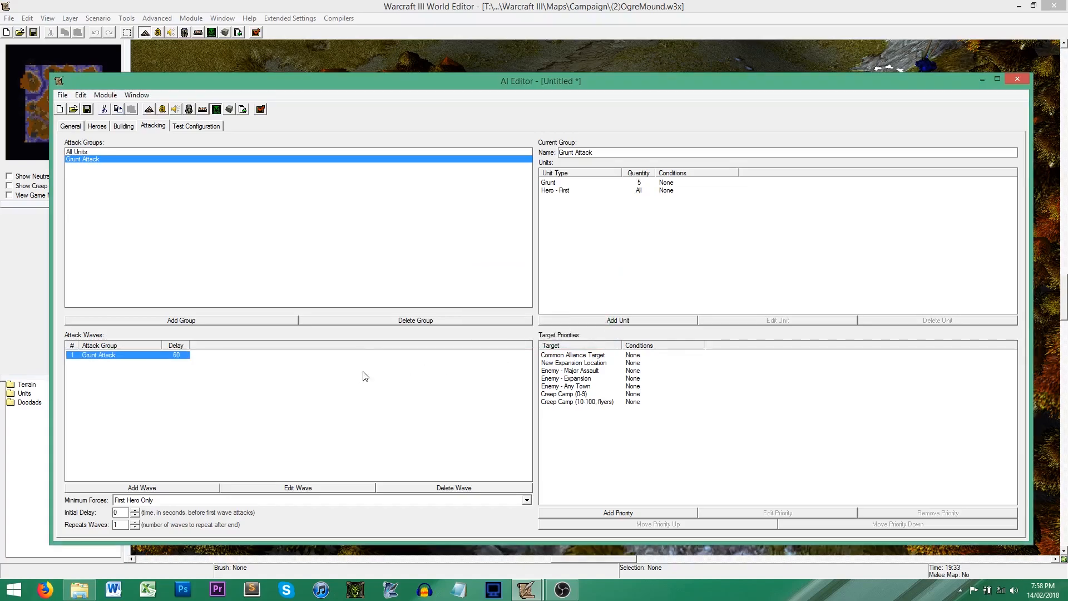
click(198, 377)
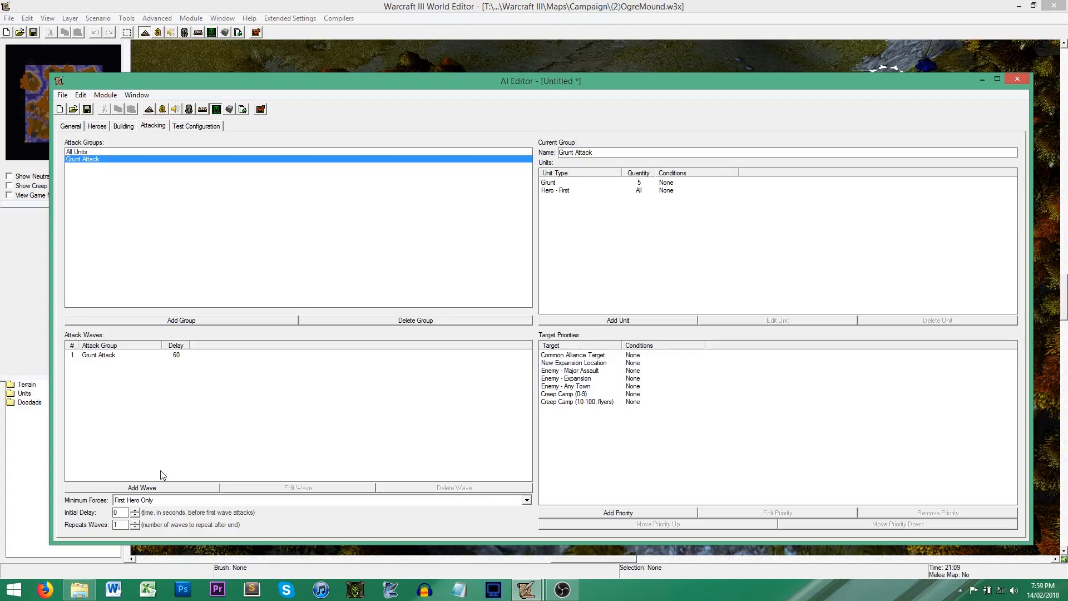
double_click(116, 513)
text(120)
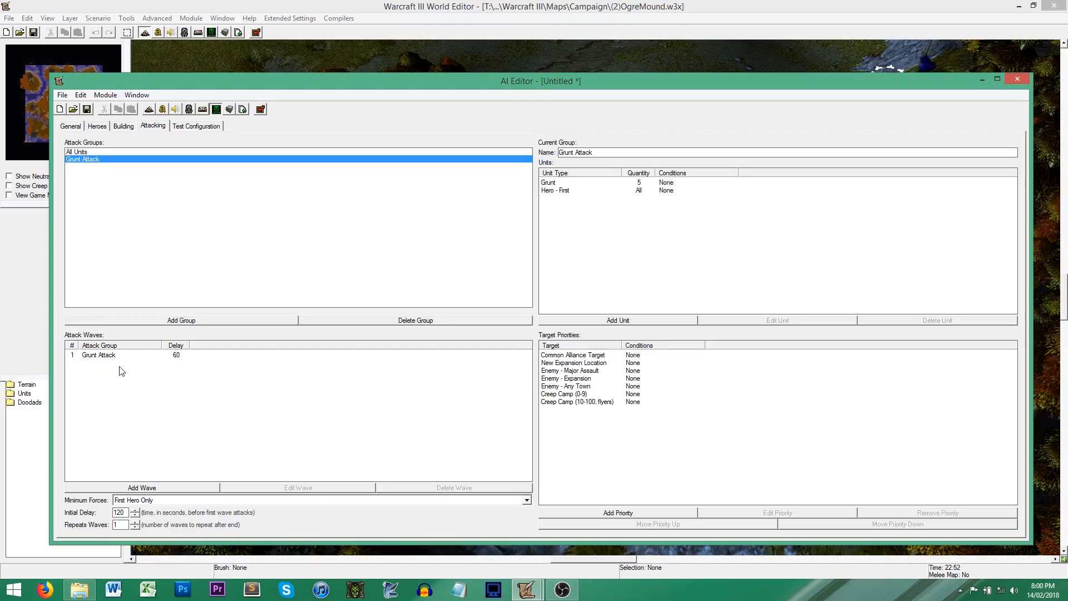
Add a second attack wave that uses the Grunt Attack group with a delay of 0
click(161, 485)
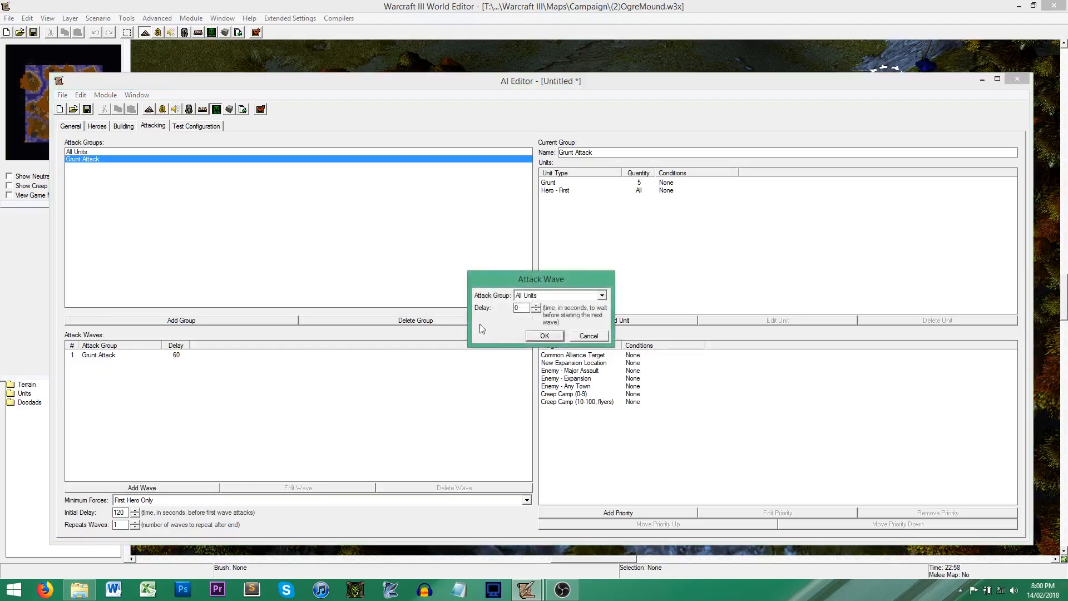
click(538, 297)
click(537, 312)
click(545, 336)
Add a third attack wave that uses the Grunt Attack group with a 120-second delay
right_click(167, 412)
click(209, 469)
click(517, 301)
click(538, 314)
click(513, 308)
text(12)
key(Return)
Set the second attack wave's delay to 30 seconds
double_click(174, 362)
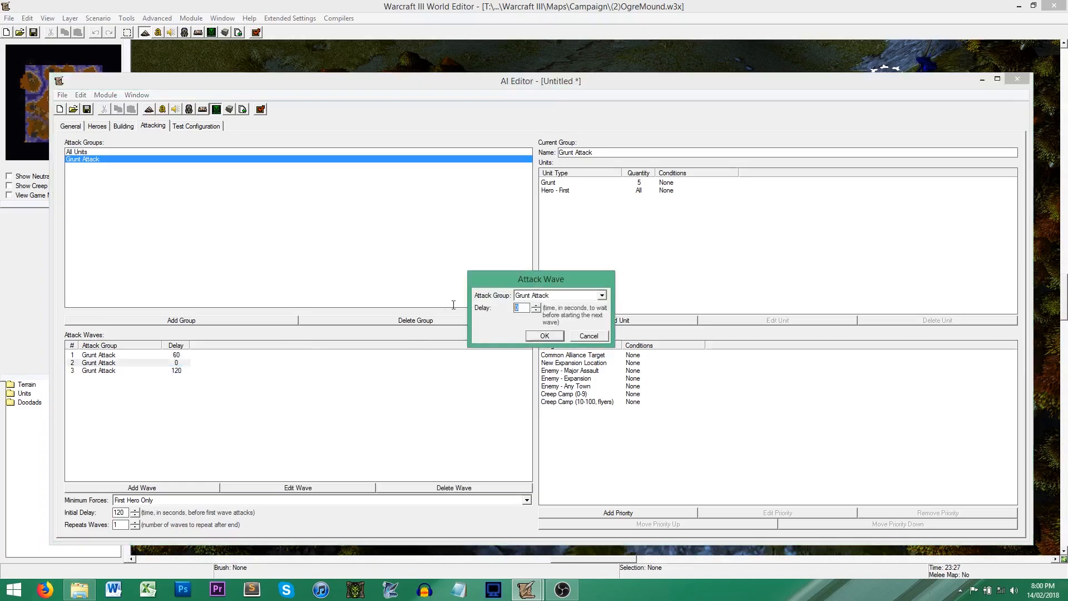
text(30)
click(548, 336)
click(380, 417)
click(181, 370)
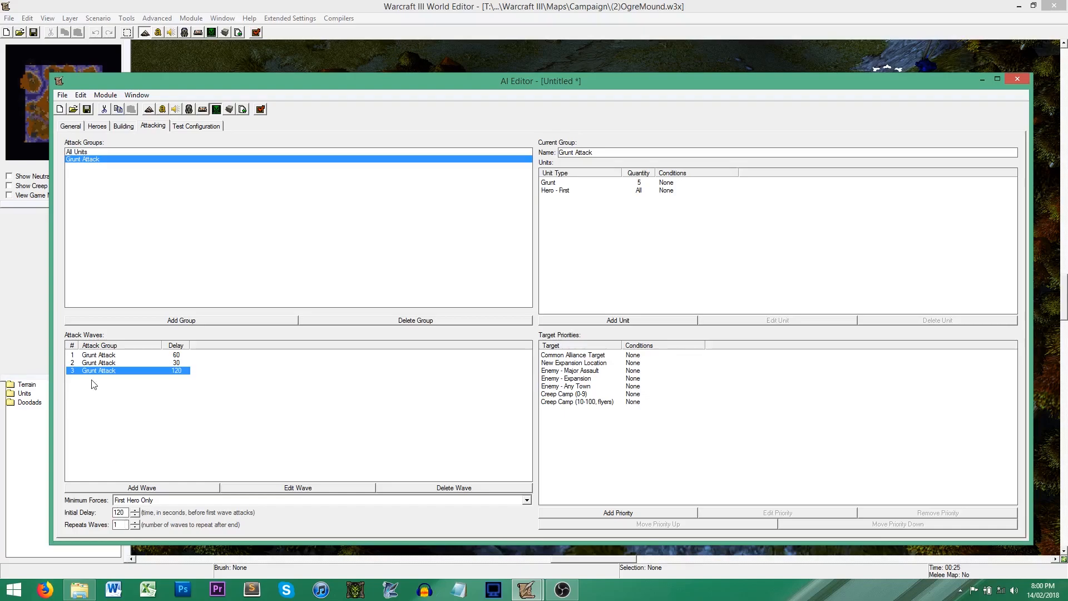
click(135, 522)
click(134, 523)
click(135, 527)
click(135, 527)
click(133, 413)
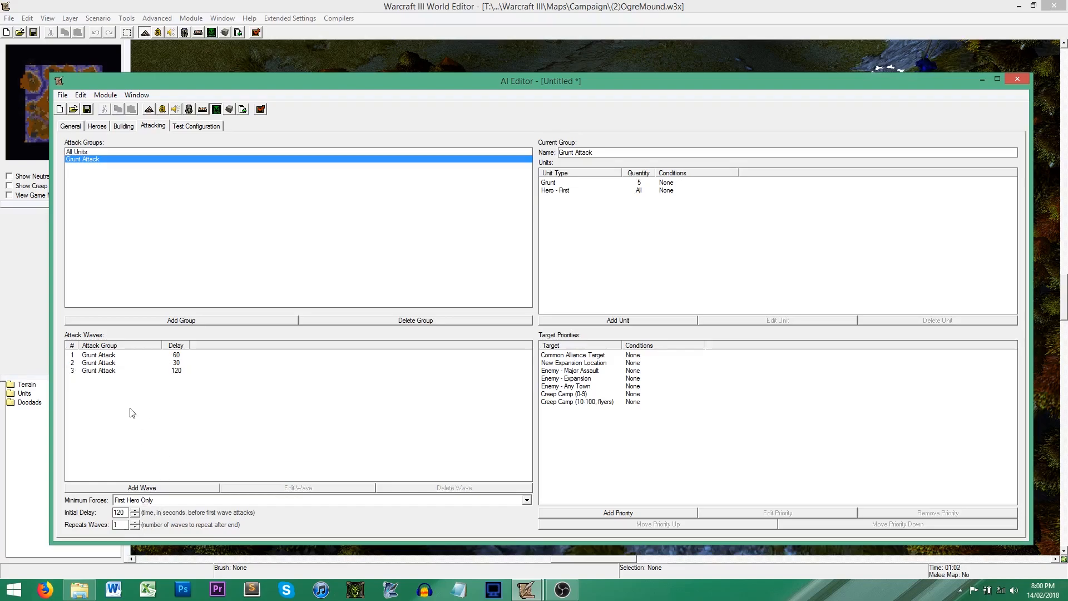
right_click(105, 379)
click(143, 439)
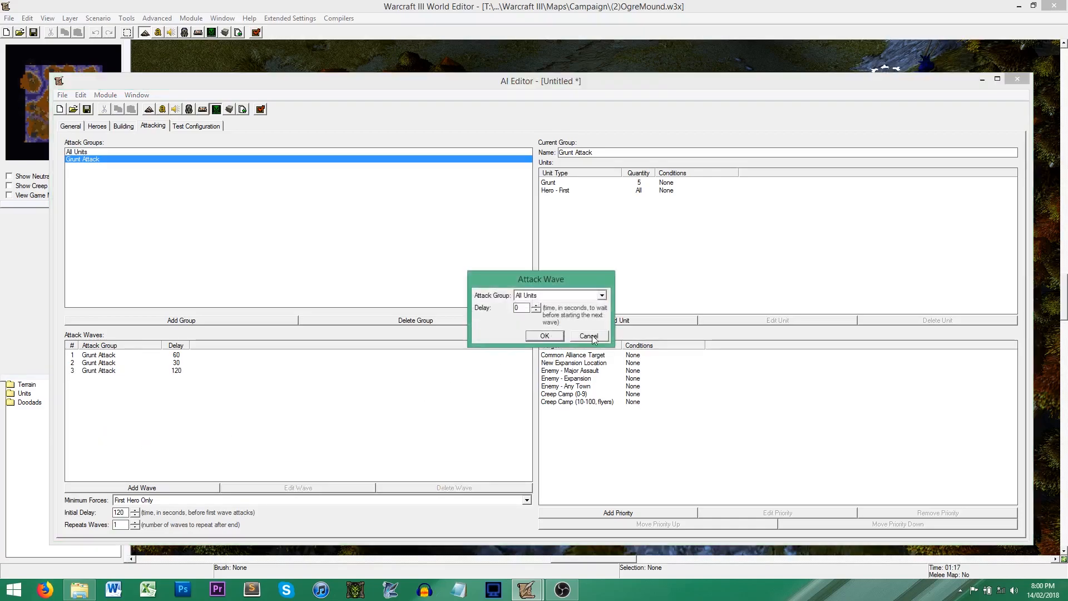
click(588, 336)
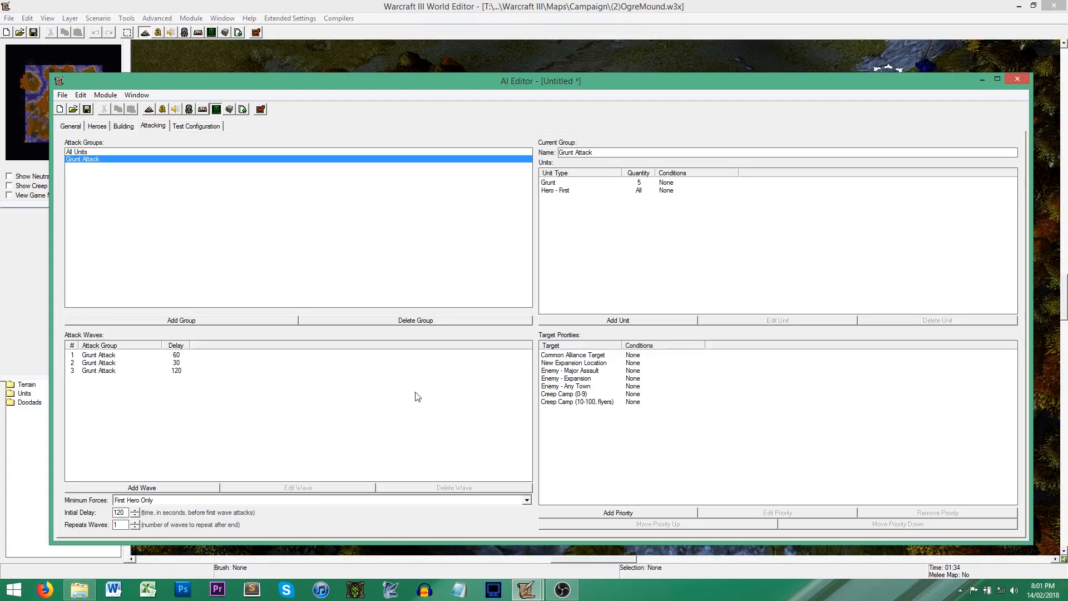
Examine the attack target priorities, including Enemy - Major Assault, Enemy - Any Town, the Creep Camps and New Expansion Location
click(582, 372)
click(585, 387)
click(588, 372)
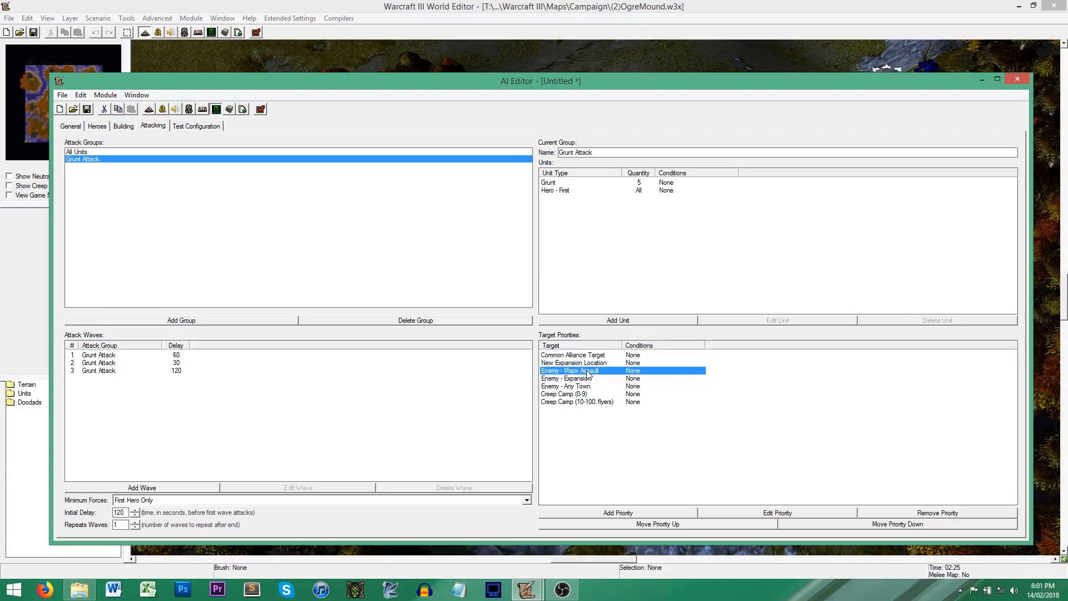
click(582, 395)
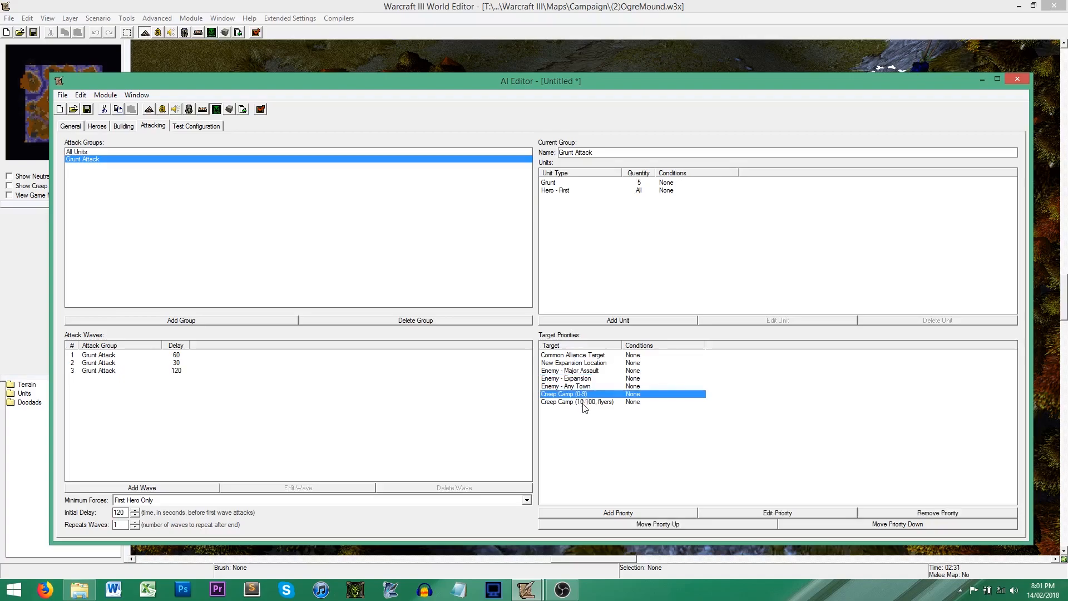
click(583, 402)
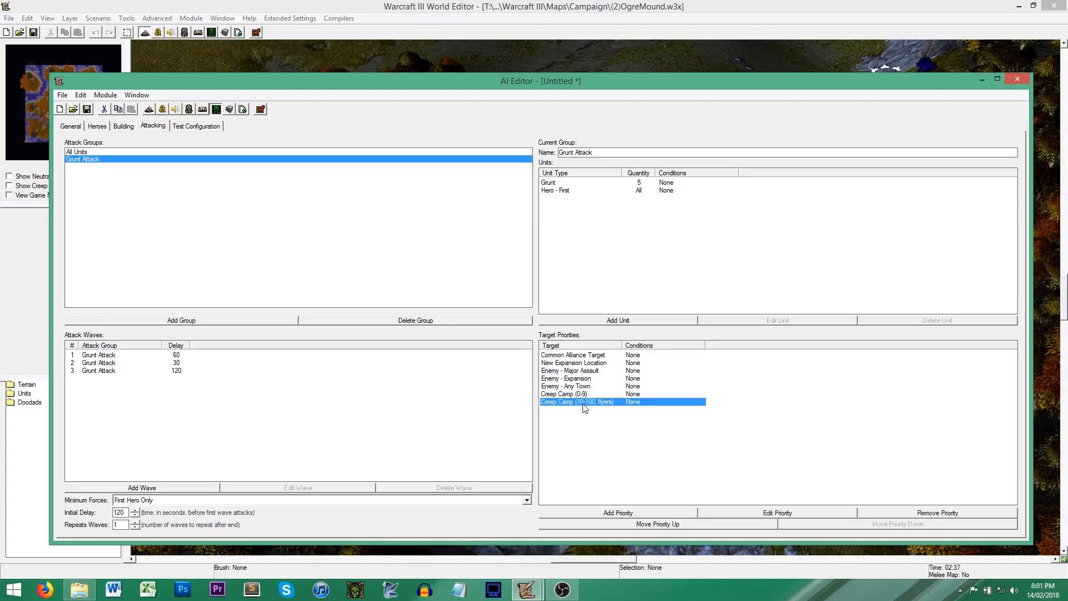
click(581, 395)
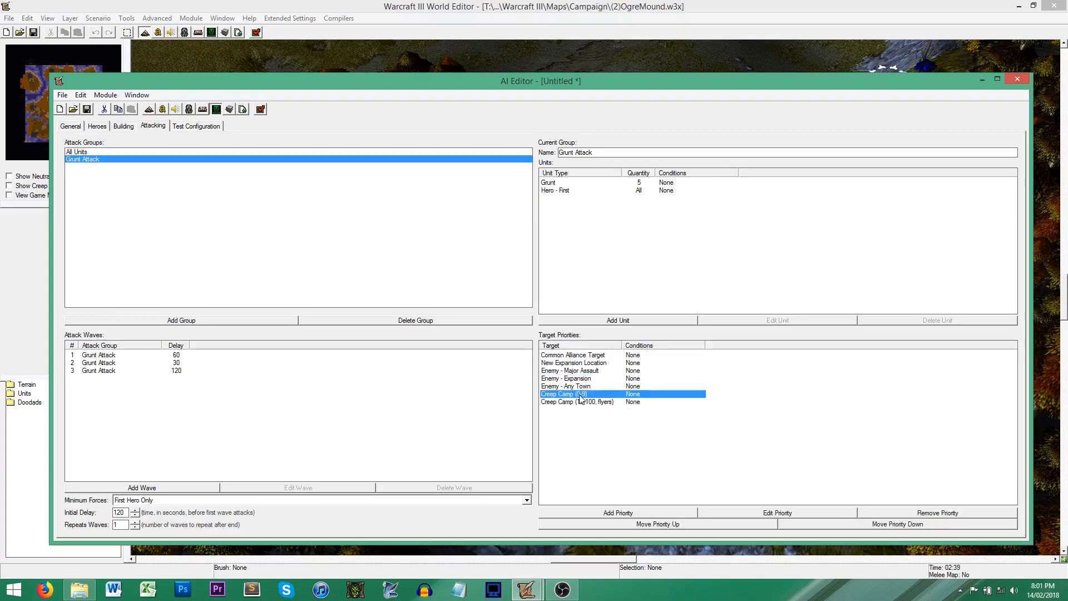
click(593, 364)
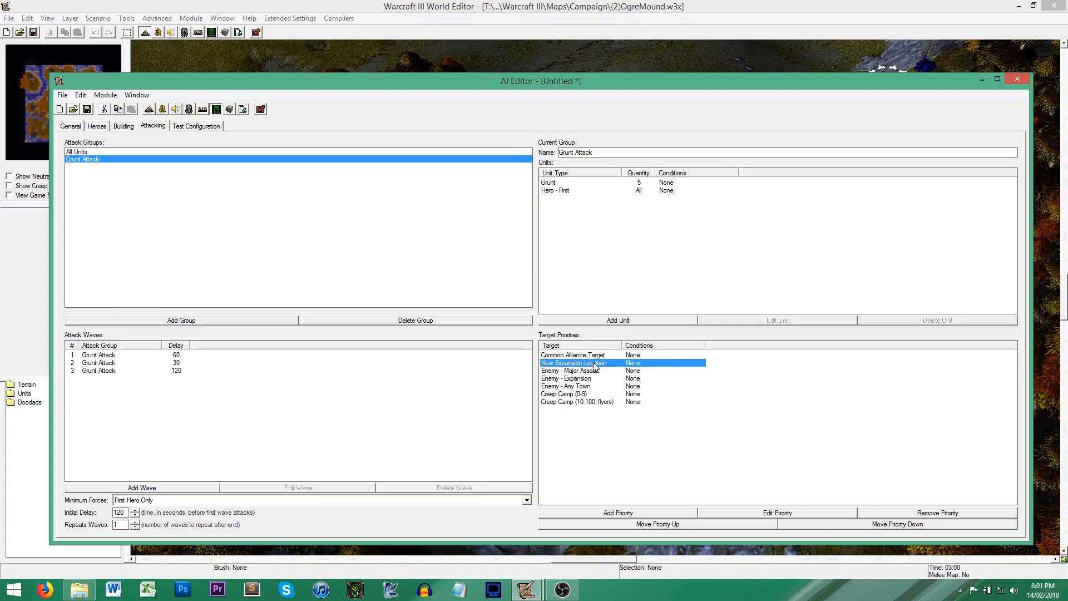
Remove Common Alliance Target, New Expansion Location and both Creep Camp entries from the target priorities
click(600, 358)
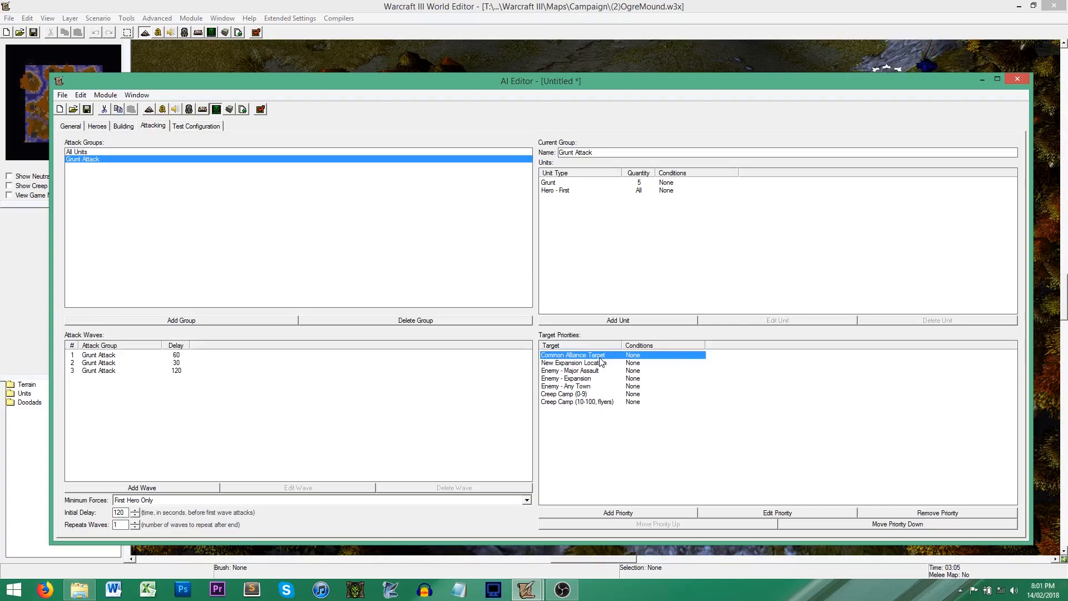
click(915, 513)
click(916, 513)
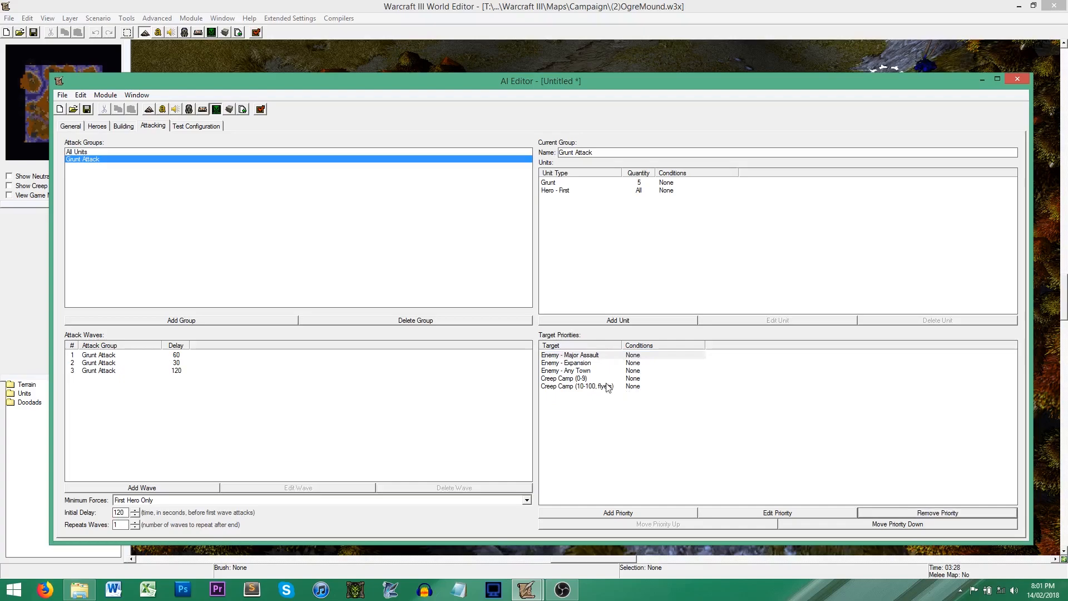
click(601, 379)
click(914, 513)
click(914, 513)
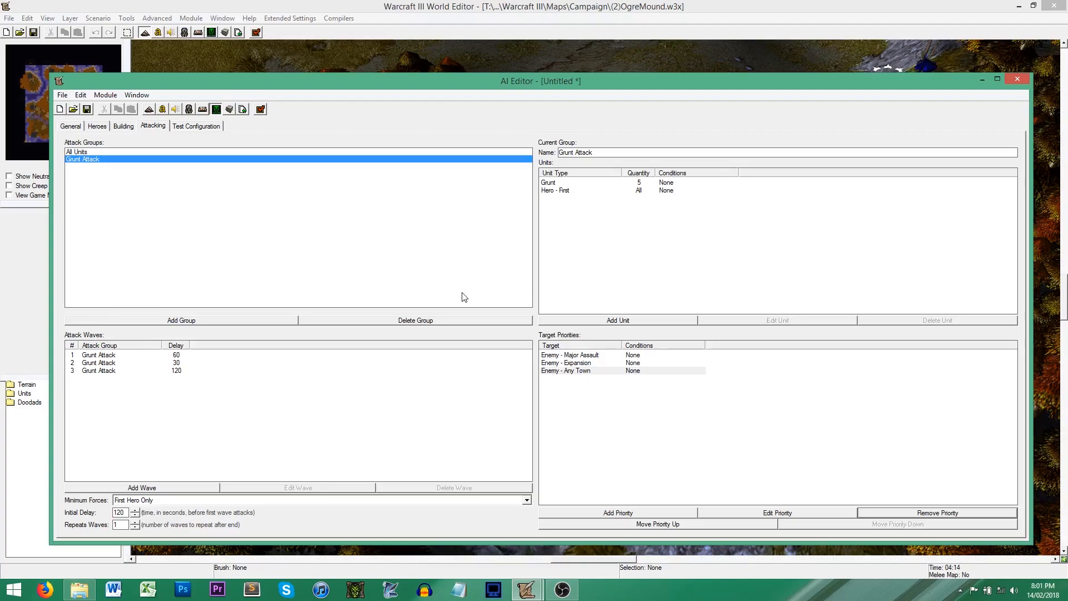
Review the test configuration, and save the AI data in the Campaign folder under the name script
click(208, 128)
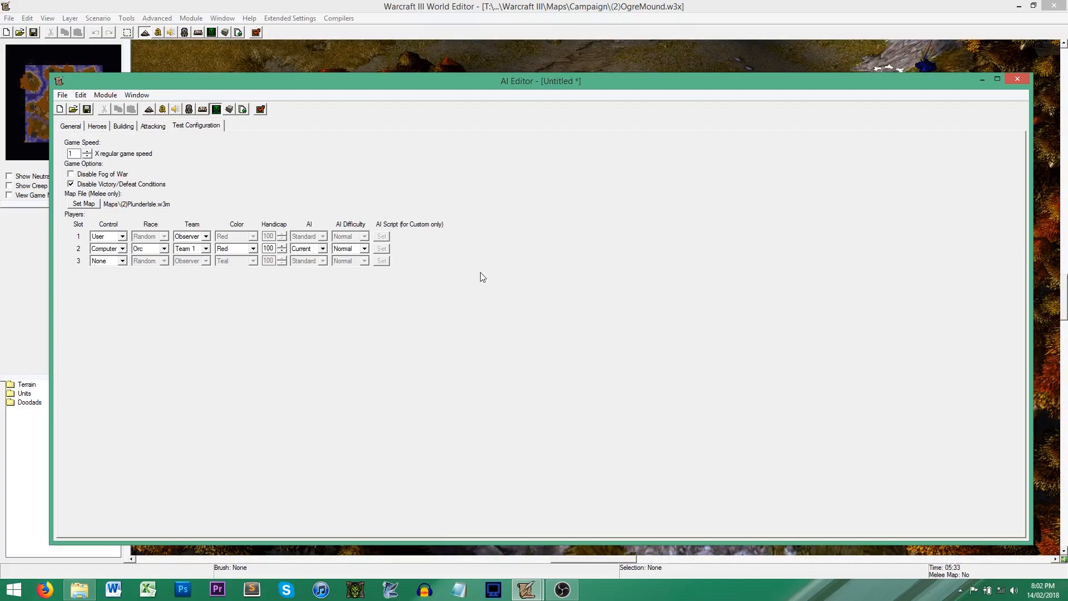
click(72, 127)
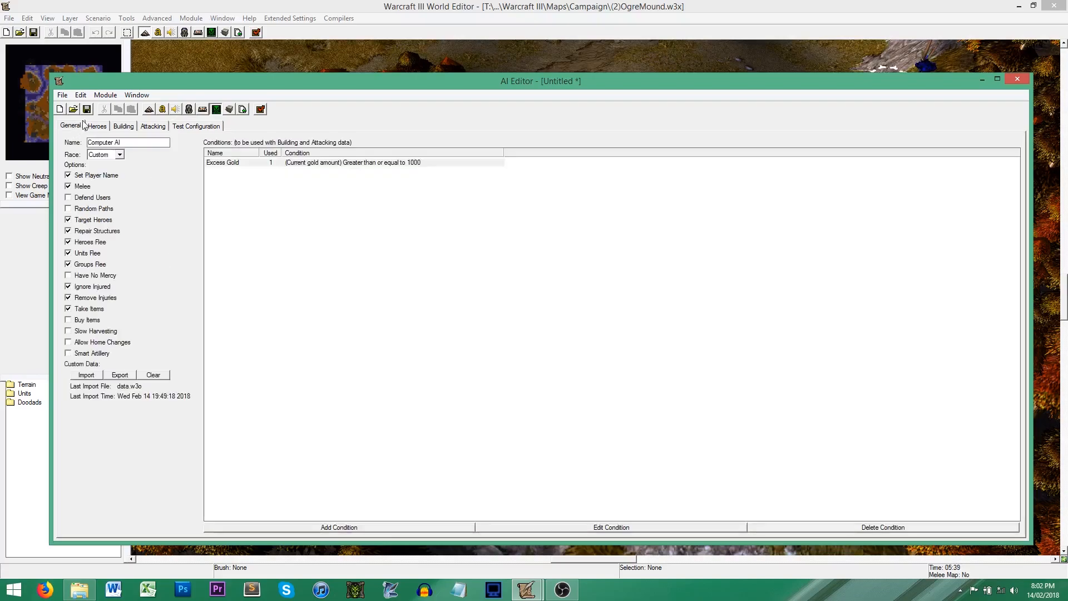
click(88, 109)
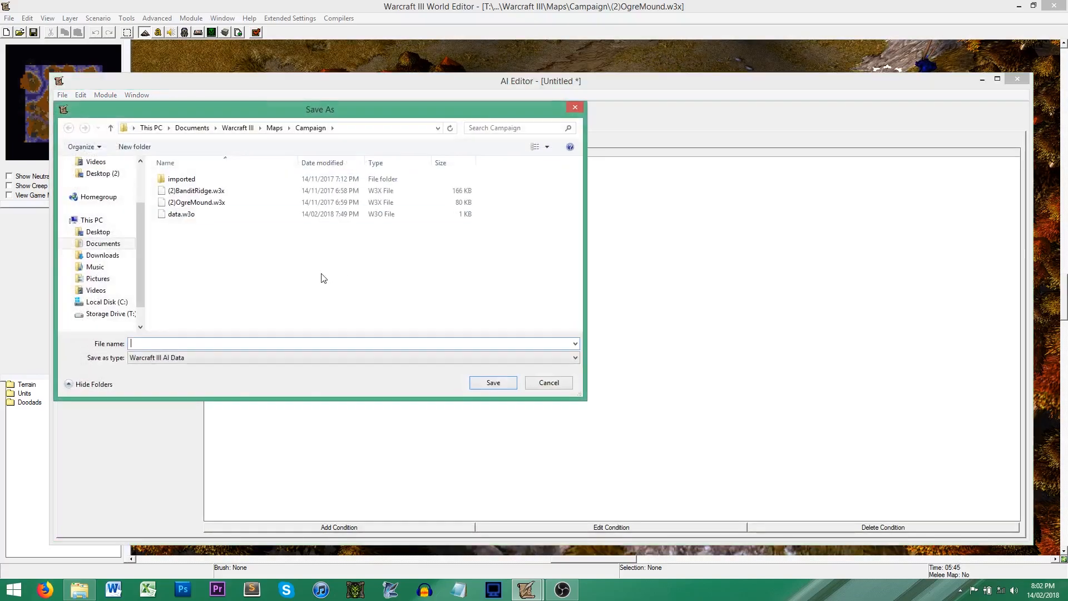
text(script)
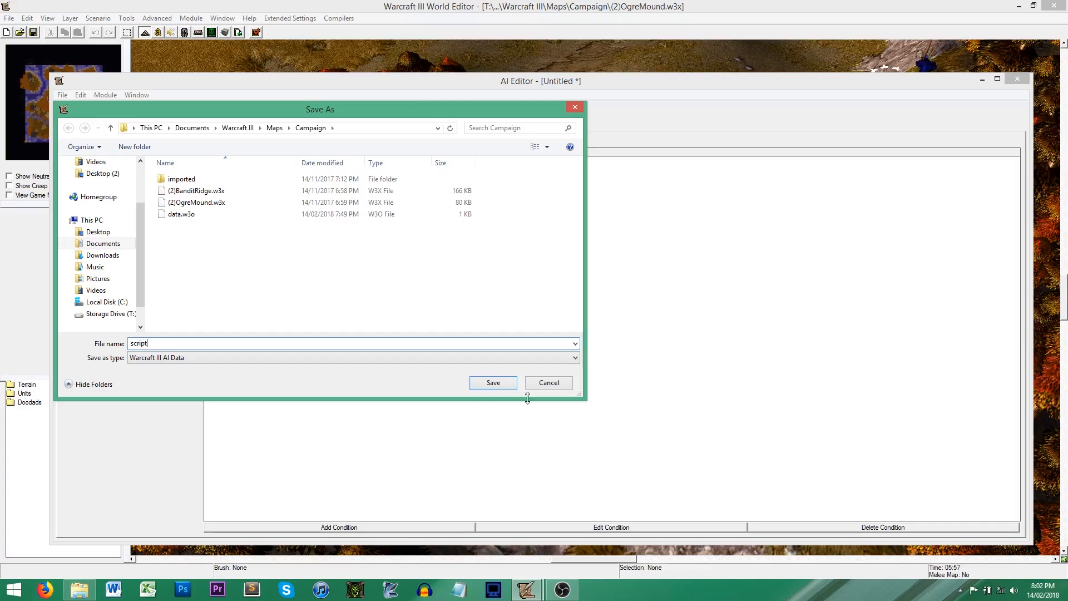
click(502, 385)
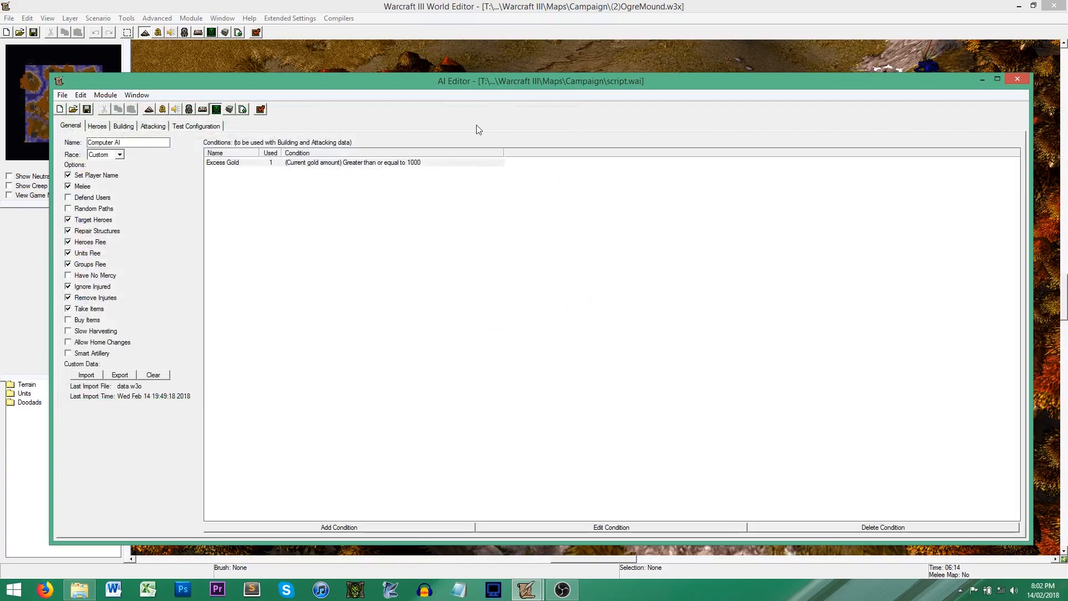
Export the AI script to the Campaign folder as script.ai
click(62, 96)
click(123, 191)
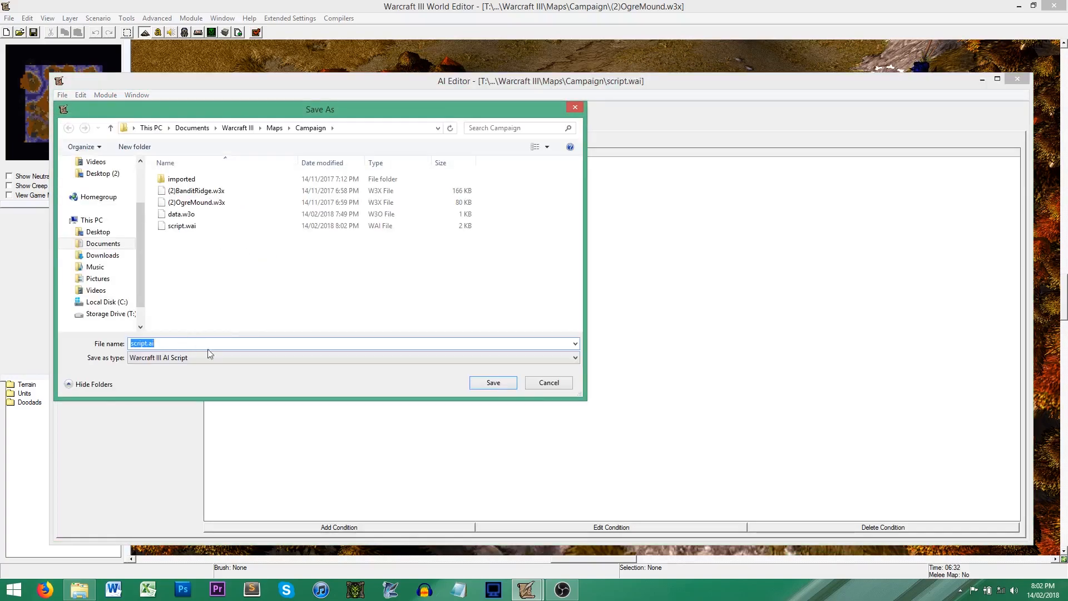
click(487, 384)
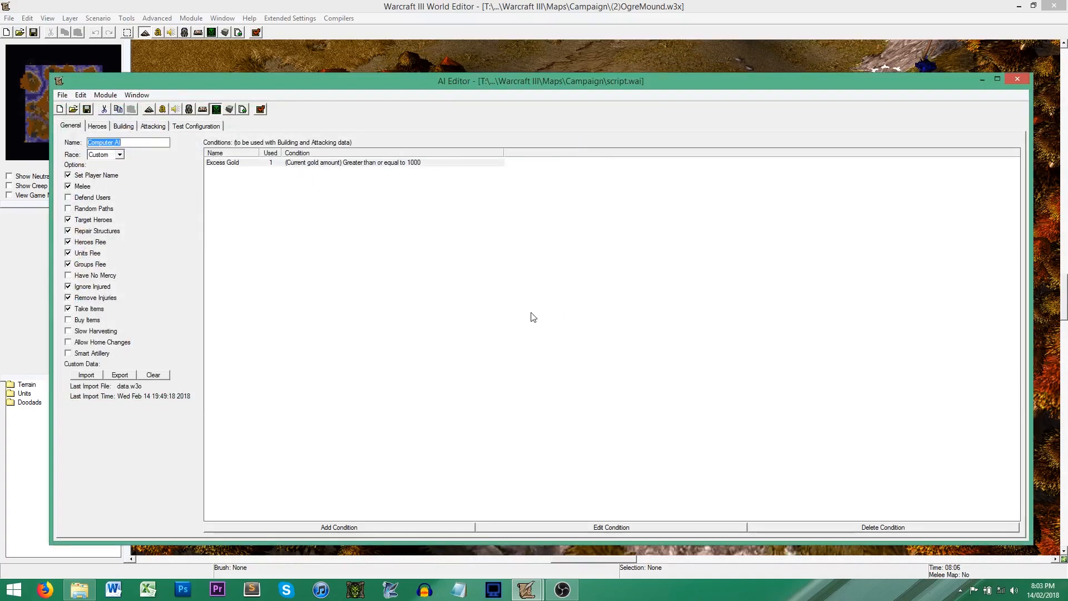
click(413, 288)
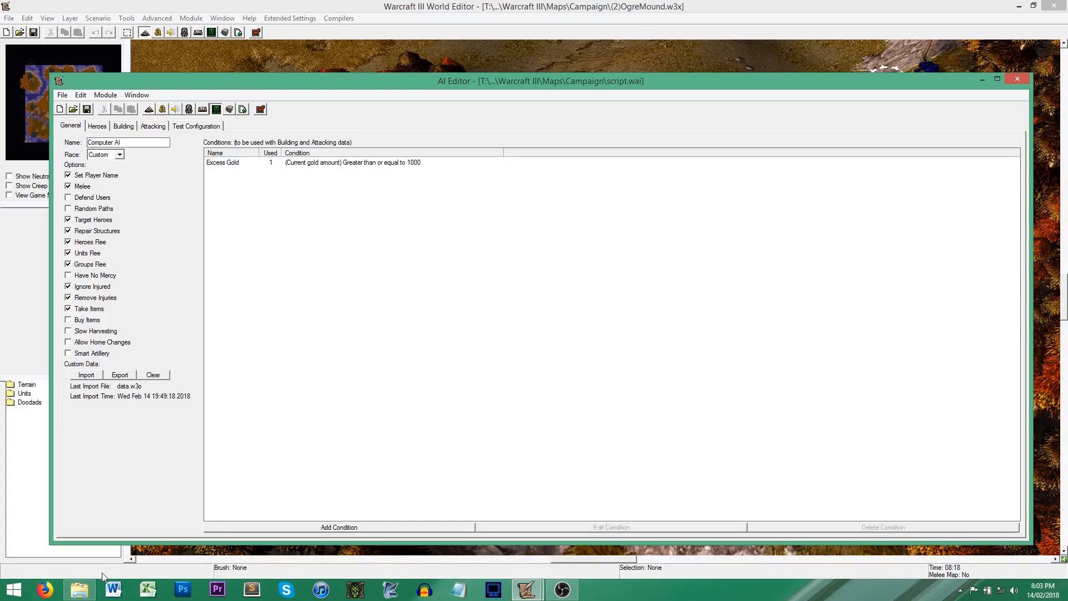
Switch to File Explorer and examine the script.ai and script.wai files in the Campaign folder
click(88, 594)
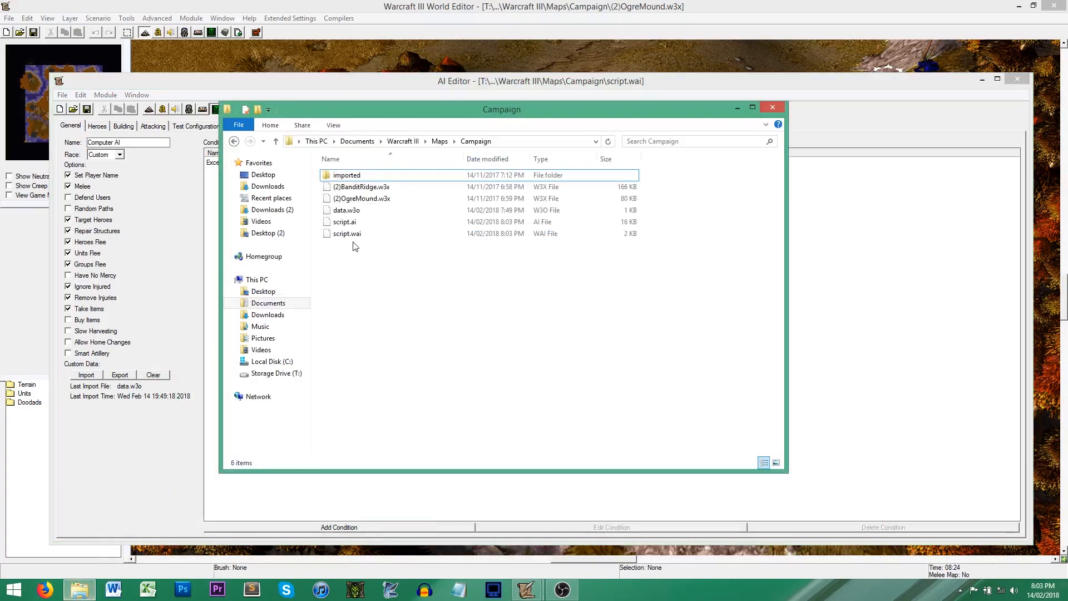
click(357, 236)
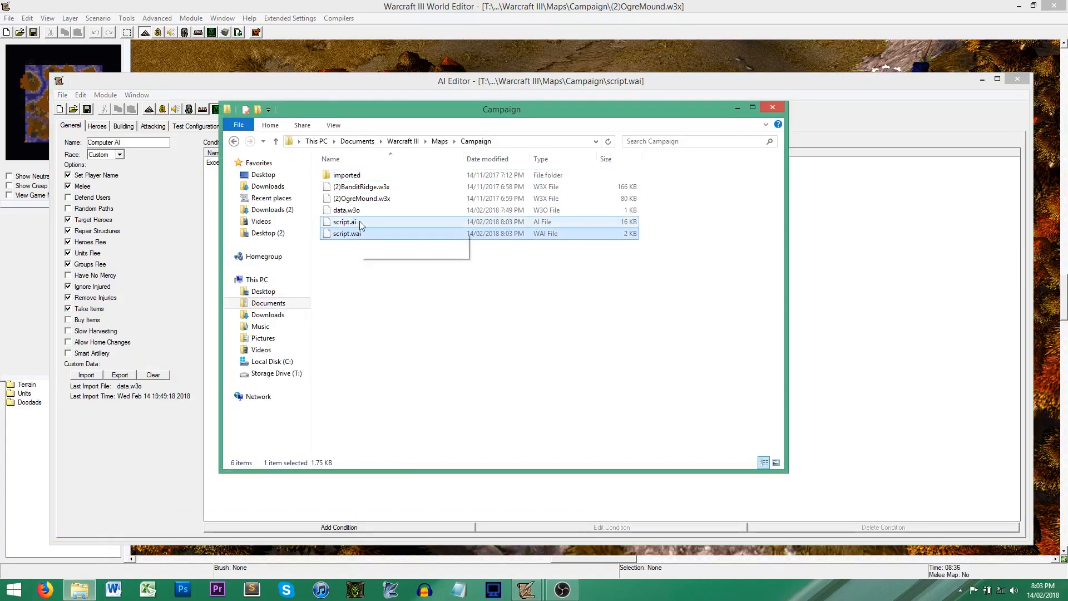
click(361, 224)
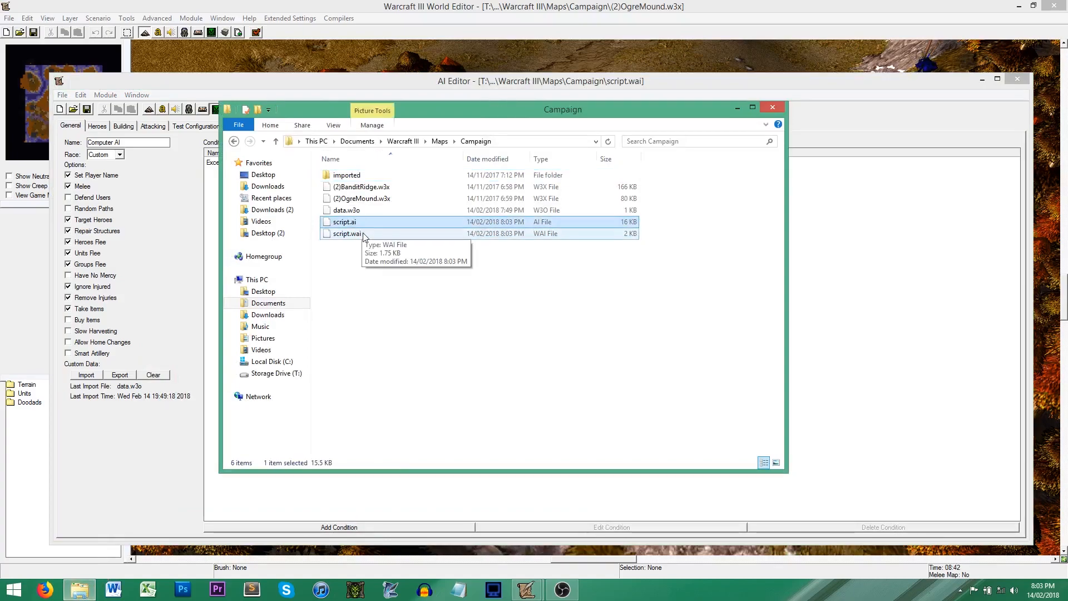
click(360, 236)
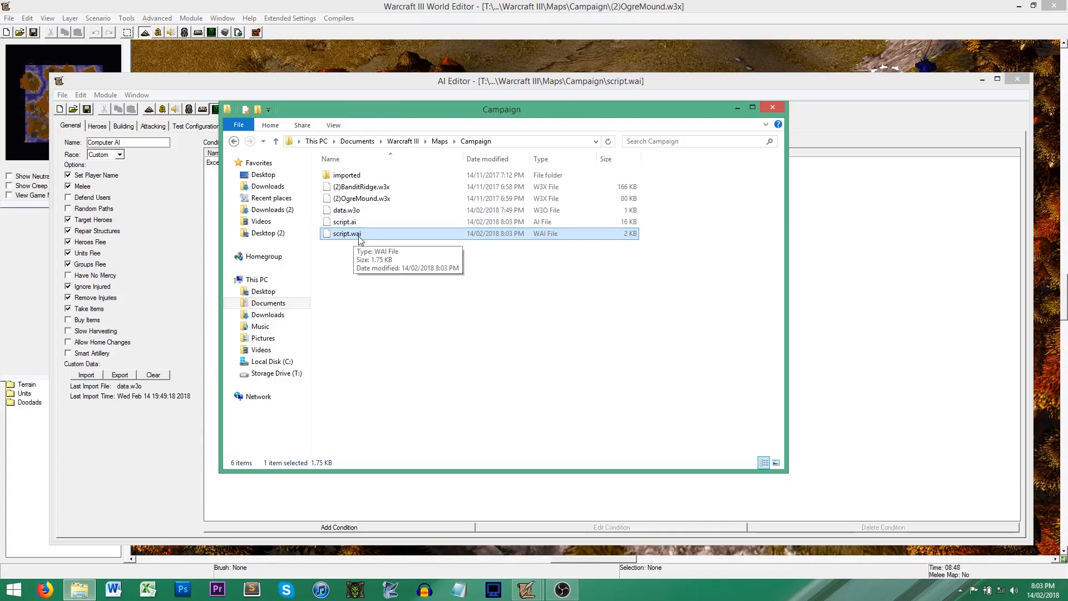
click(357, 224)
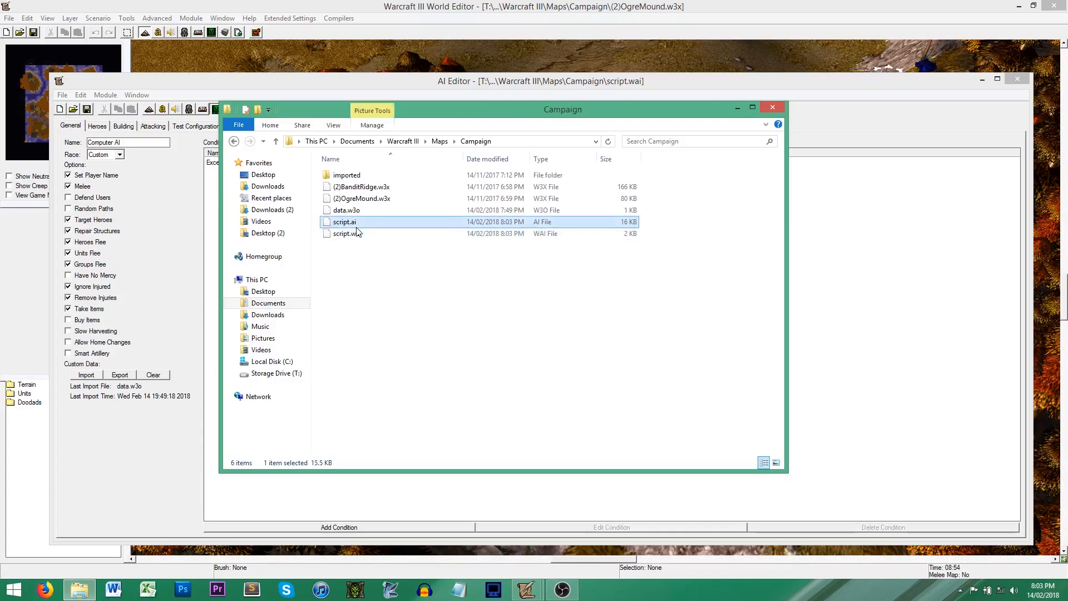
click(367, 269)
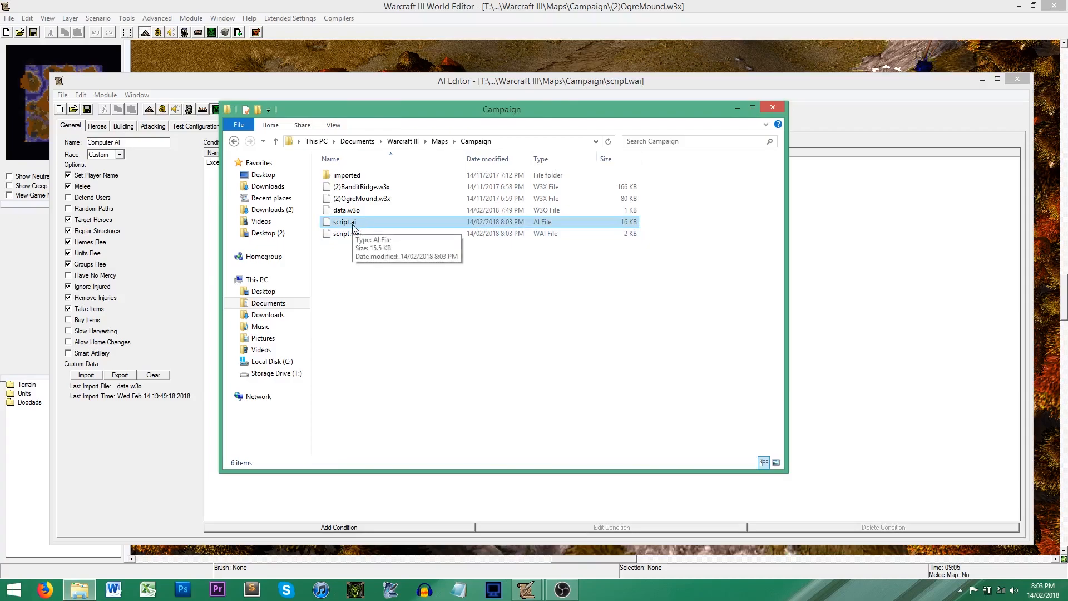
click(354, 225)
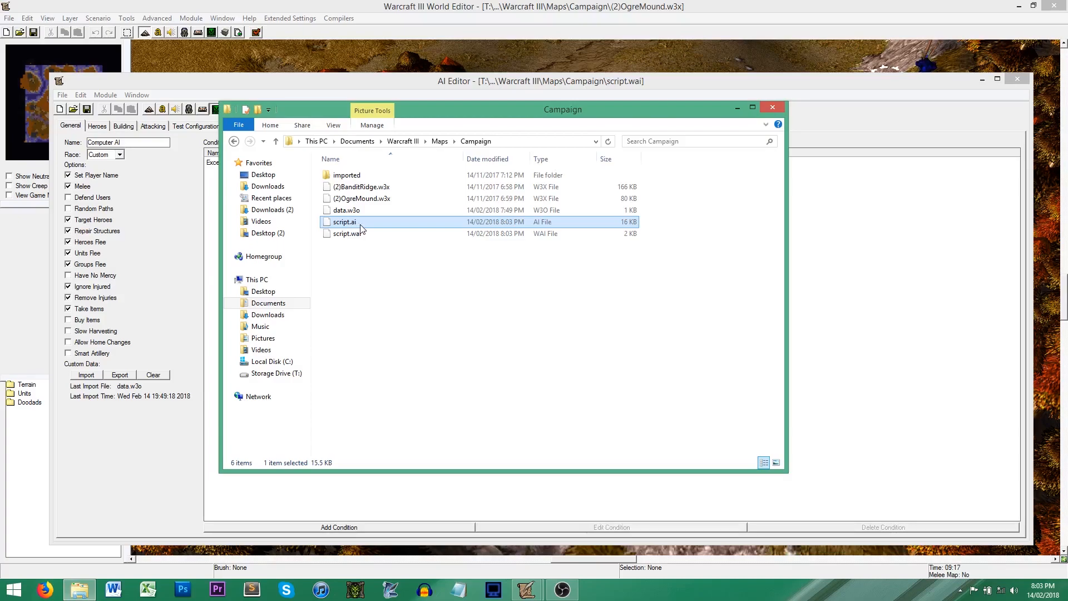
Compare the script.ai and script.wai files in the Campaign folder with the AI Editor's save and export commands
click(95, 83)
click(63, 95)
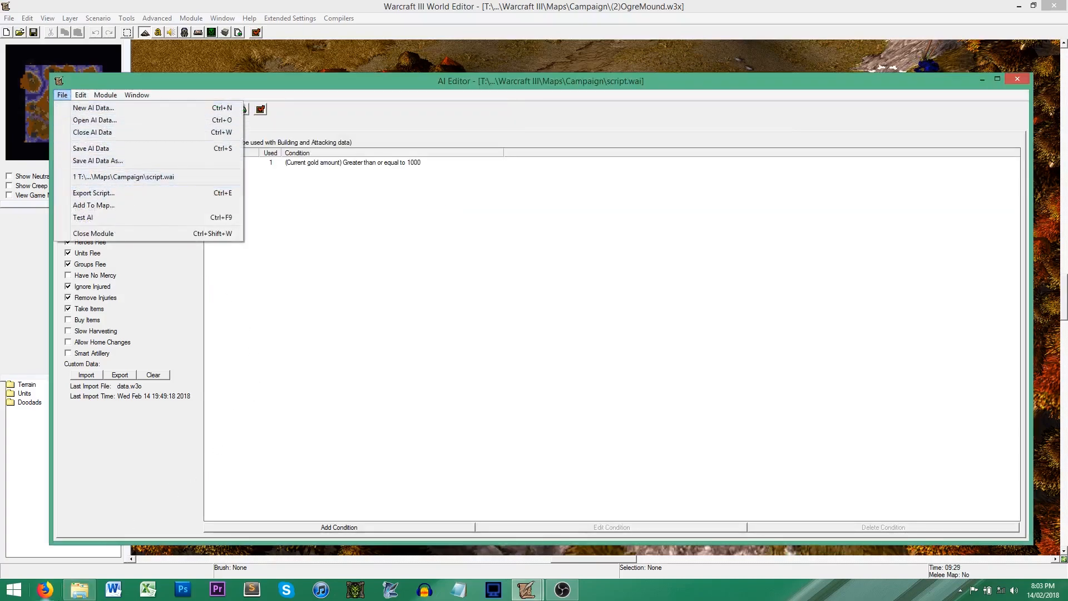
click(80, 590)
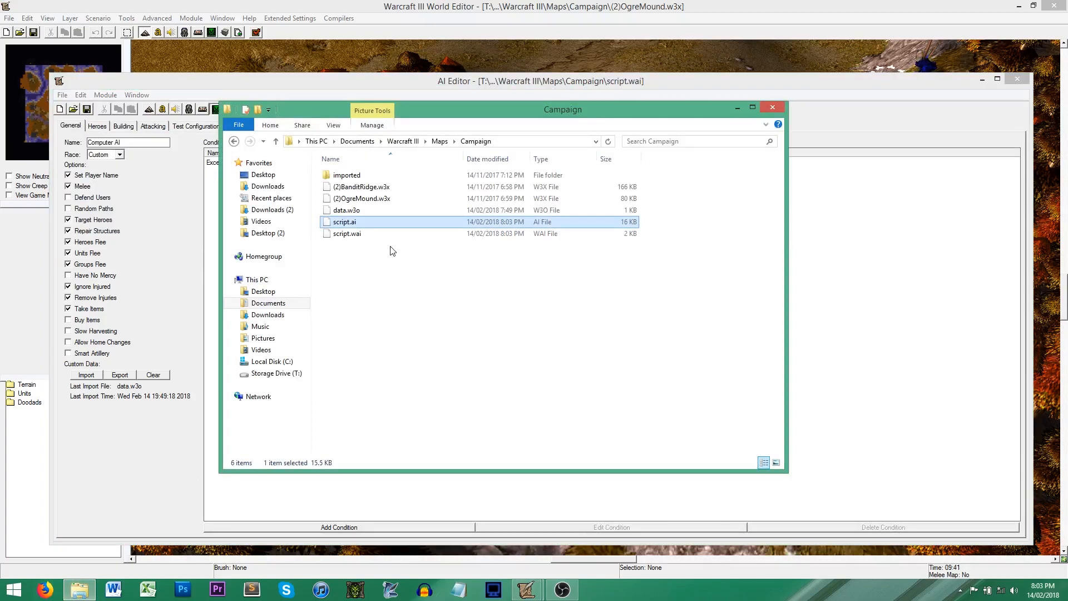
click(375, 235)
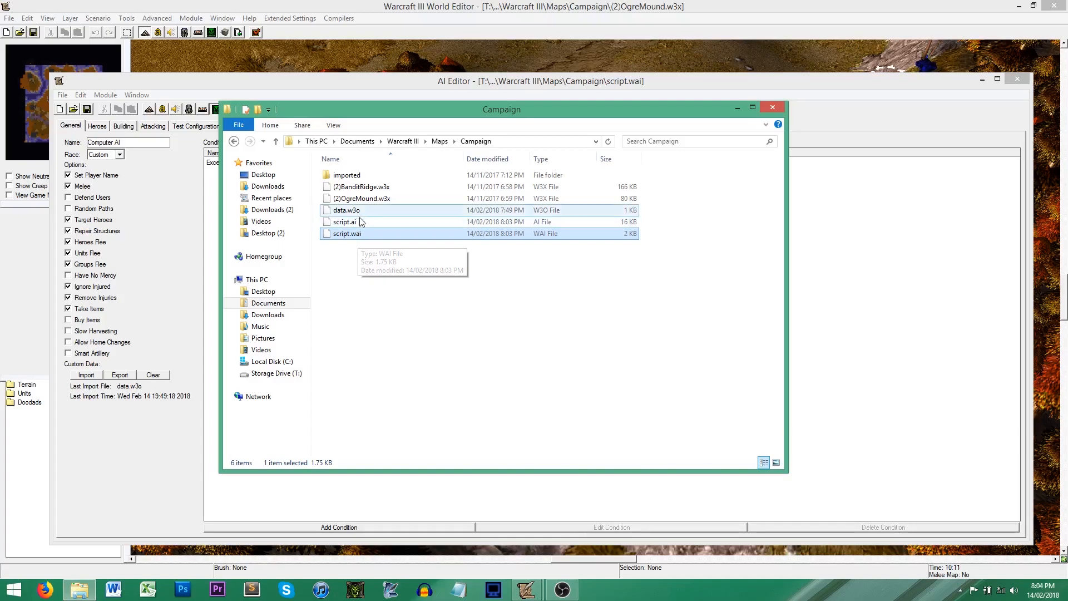
click(196, 200)
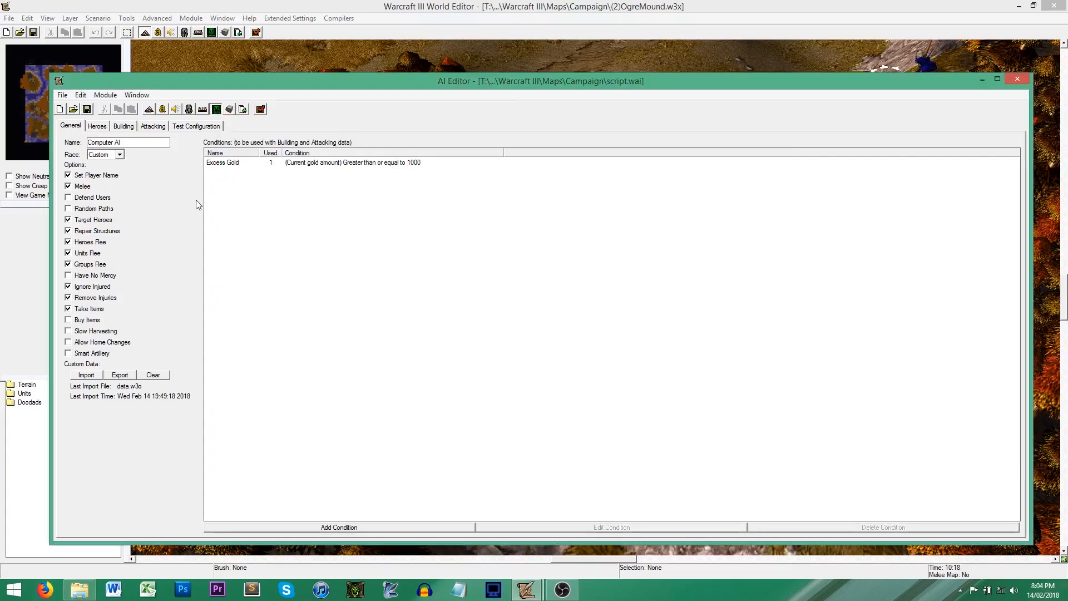
click(79, 590)
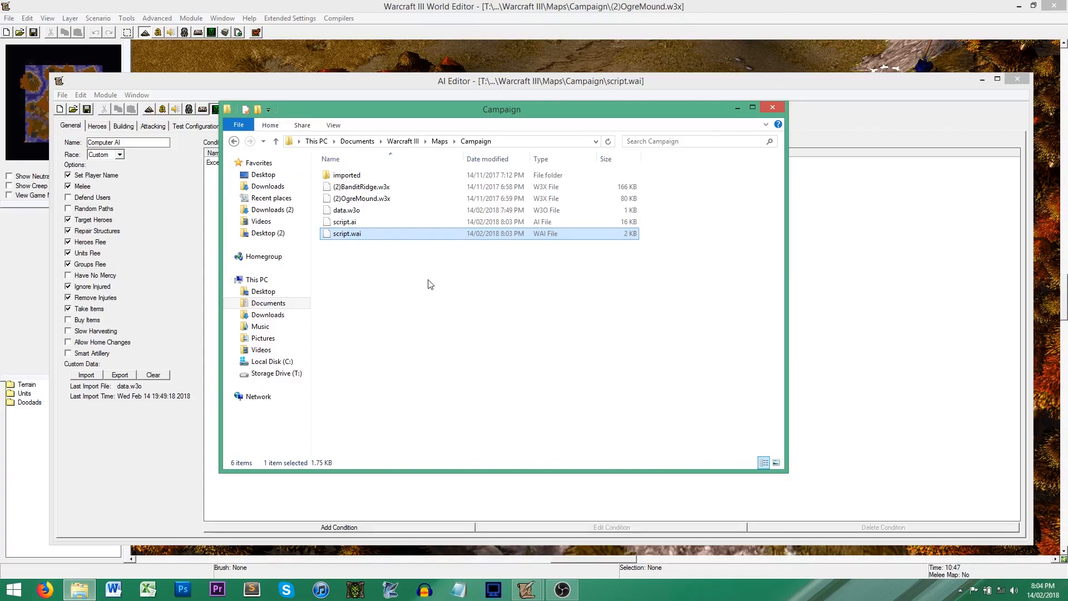
click(357, 223)
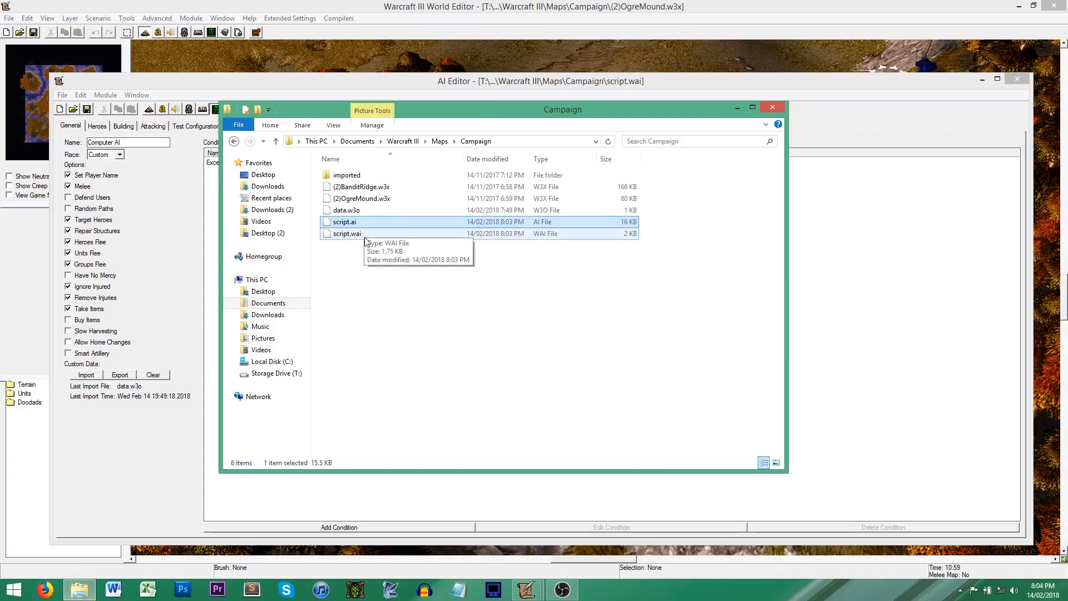
click(365, 237)
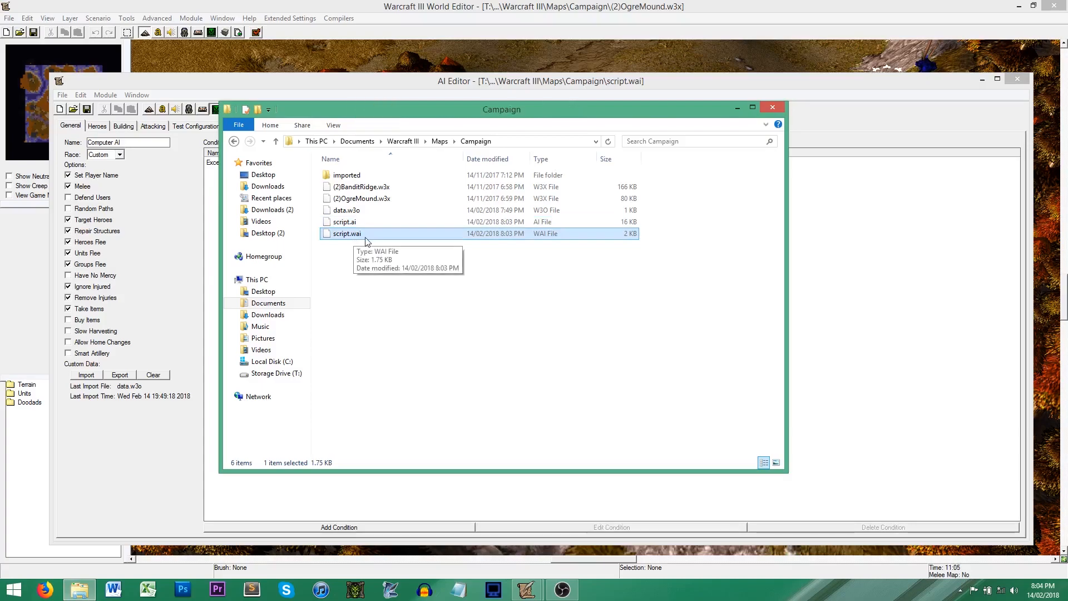
click(197, 222)
click(62, 95)
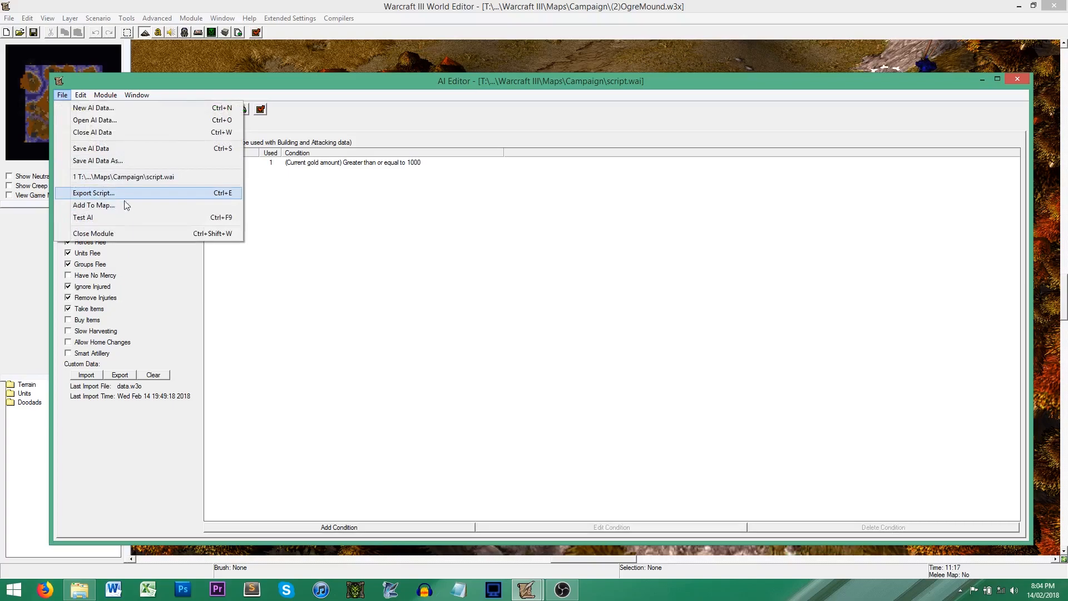
click(330, 294)
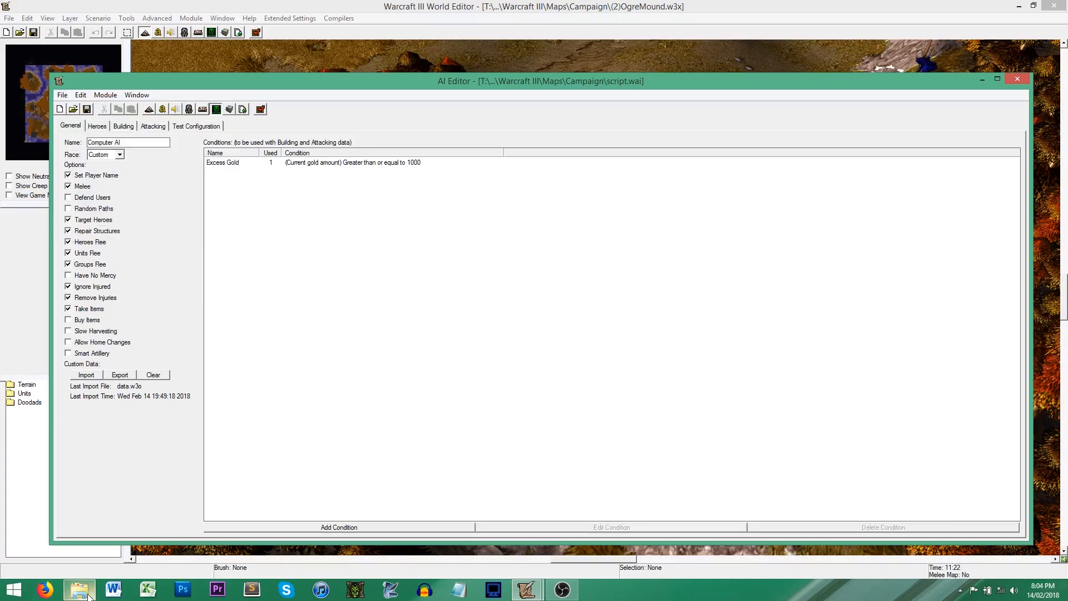
In the map's Import Manager, import script.ai from the Documents folder Warcraft III\Maps\Campaign
click(262, 59)
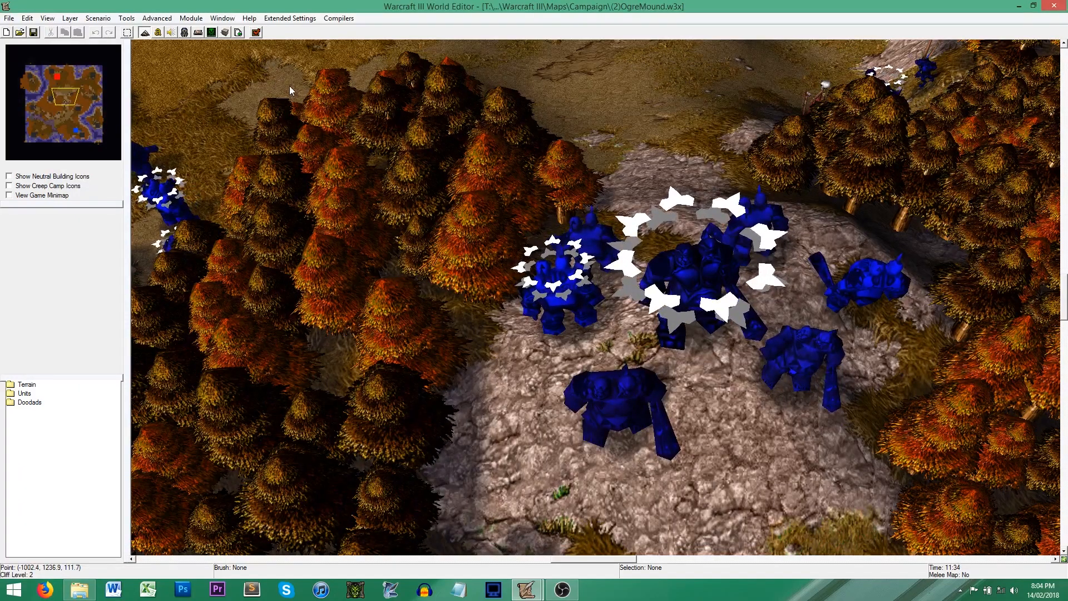
click(238, 33)
right_click(227, 239)
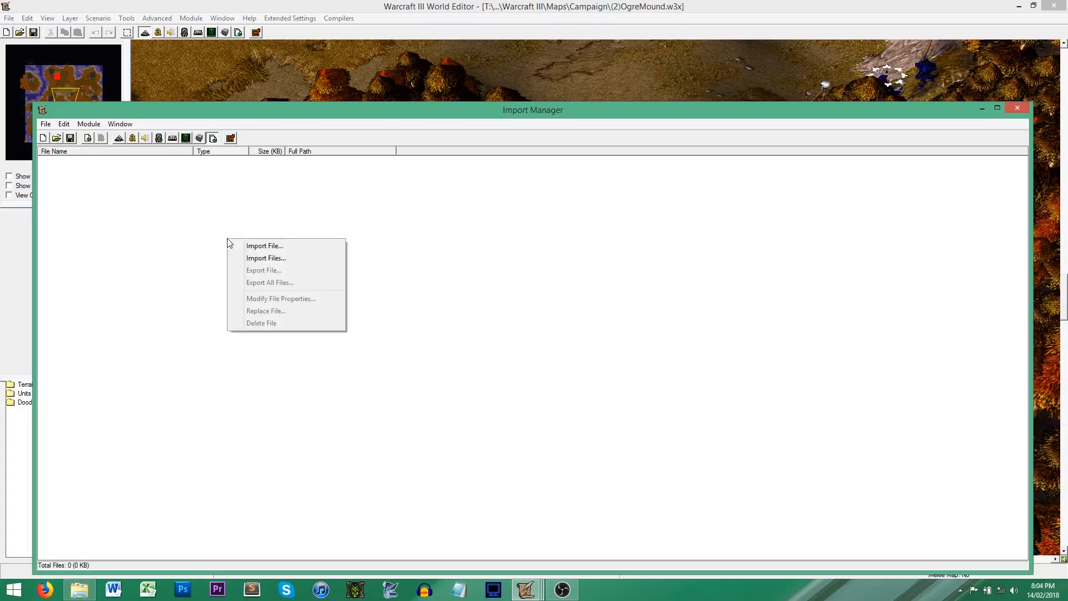
click(270, 249)
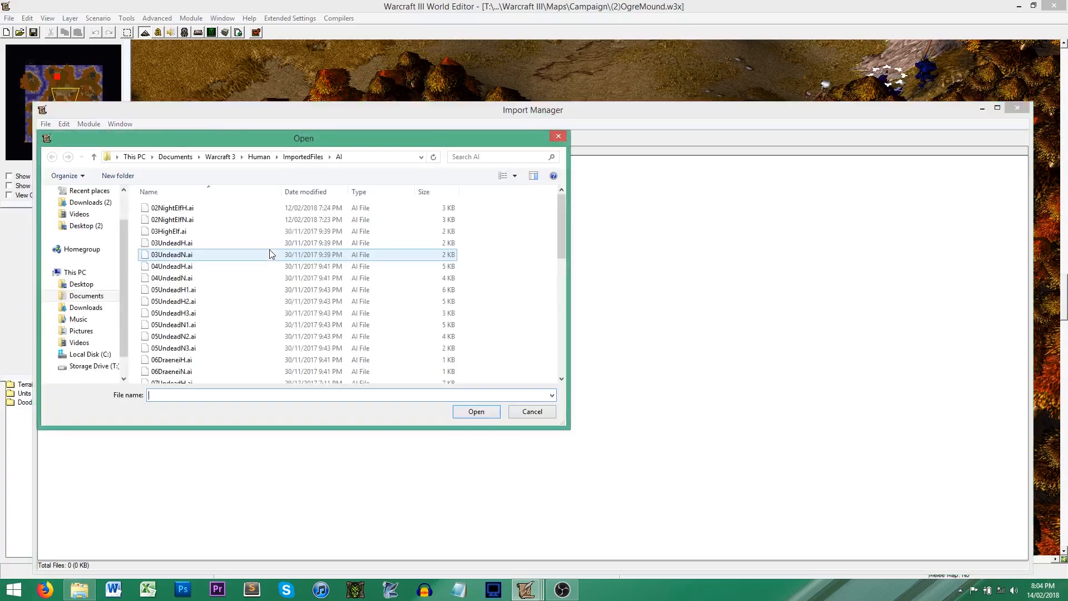
click(221, 157)
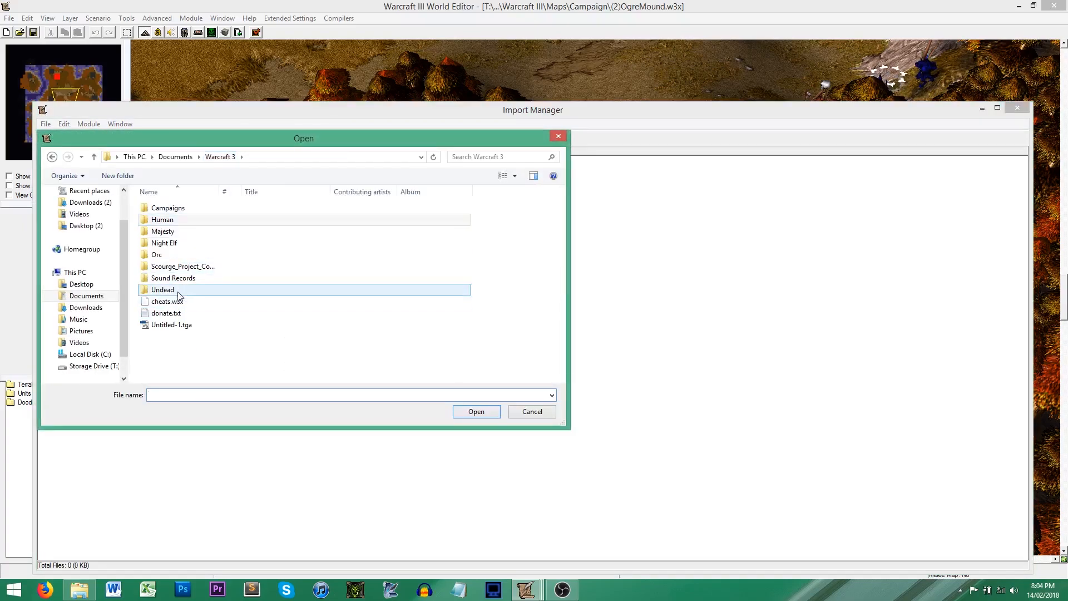
click(176, 157)
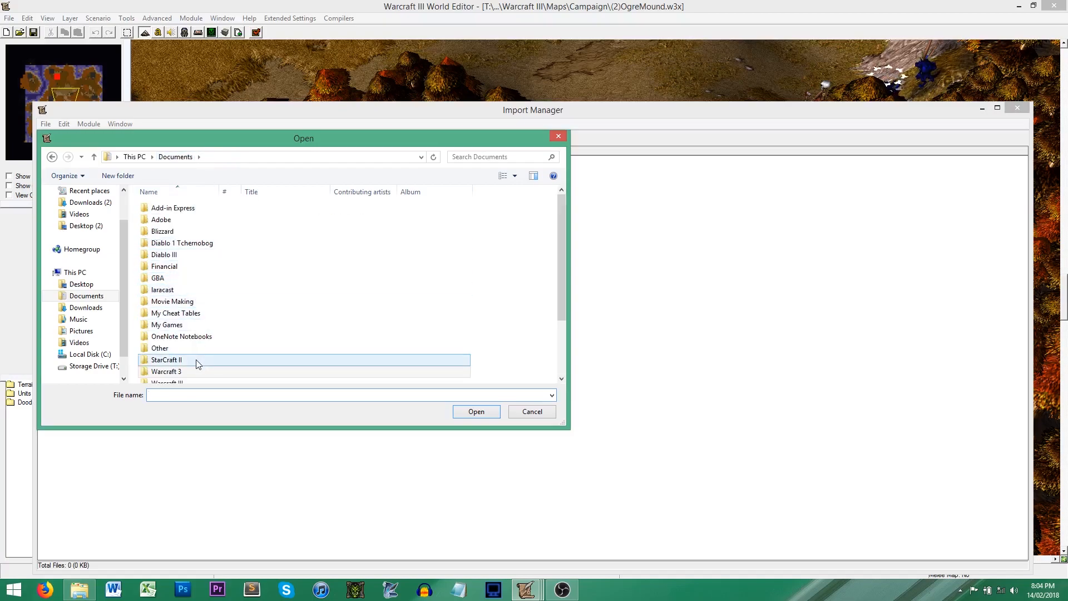
double_click(178, 381)
double_click(162, 278)
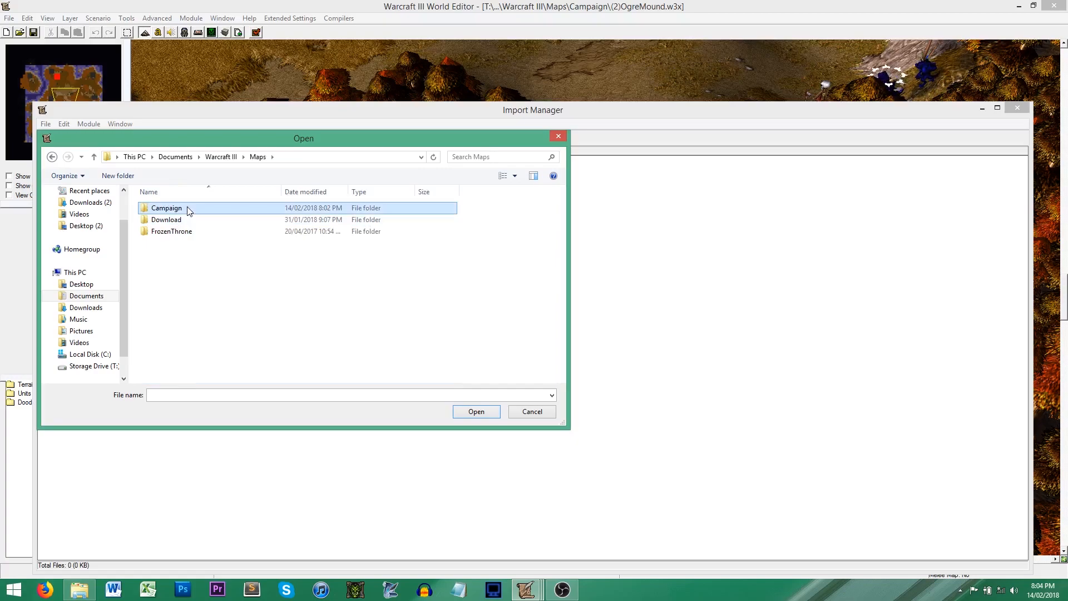
double_click(187, 207)
click(177, 256)
double_click(177, 256)
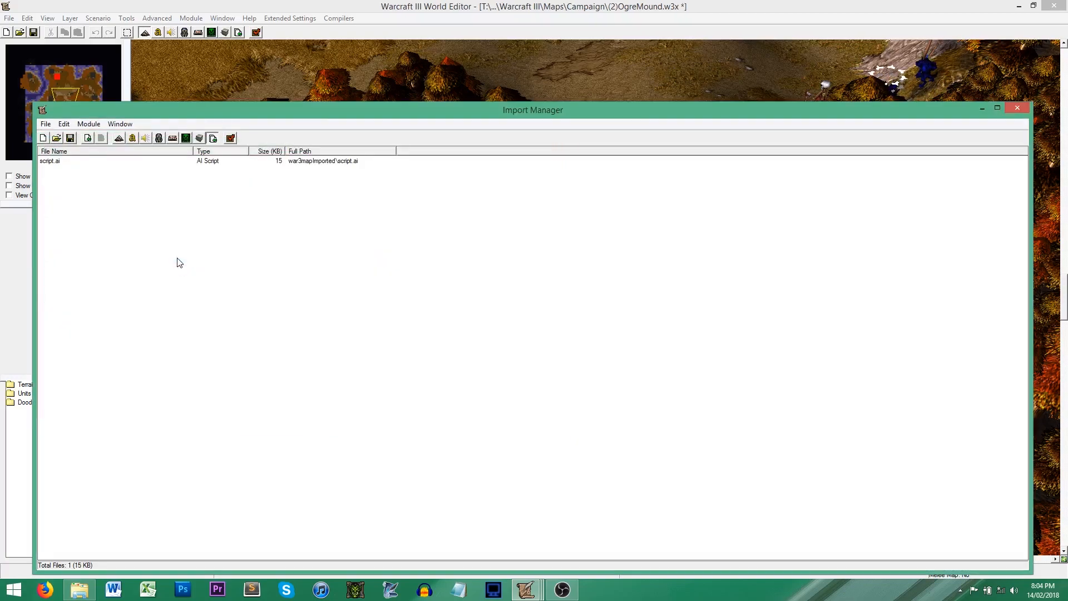
Give the imported script.ai the custom path script.ai without the war3mapImported prefix, and close the Import Manager
double_click(332, 162)
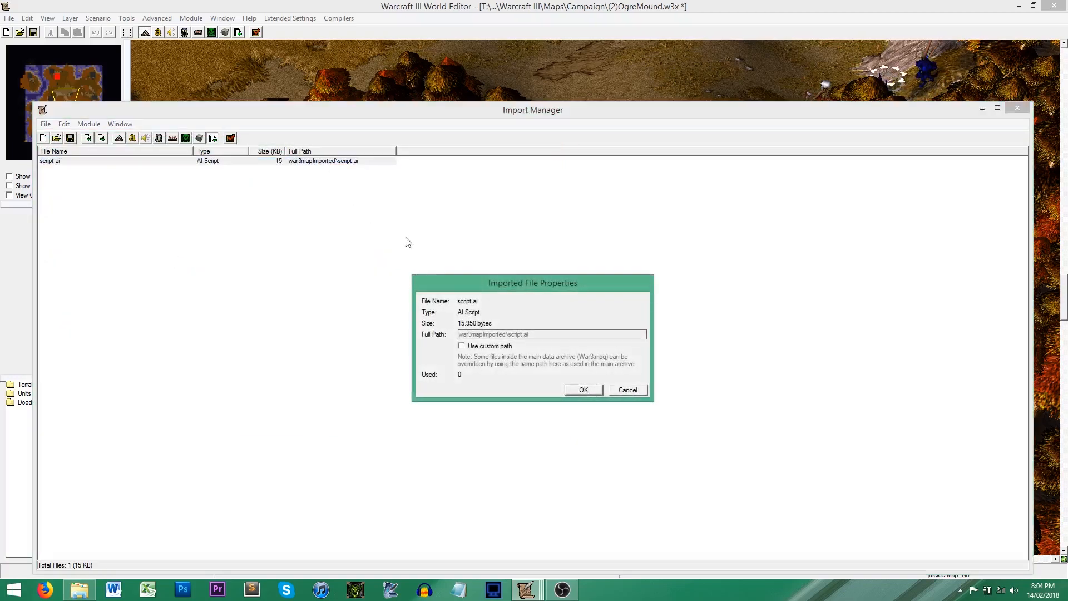
click(489, 347)
drag(508, 335, 351, 319)
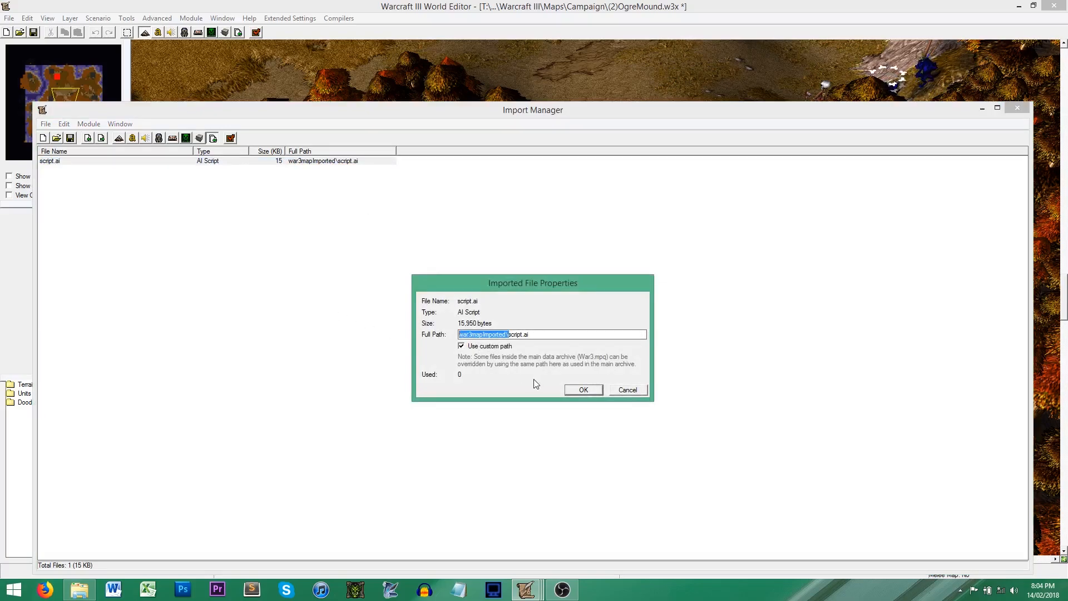
key(Delete)
click(585, 390)
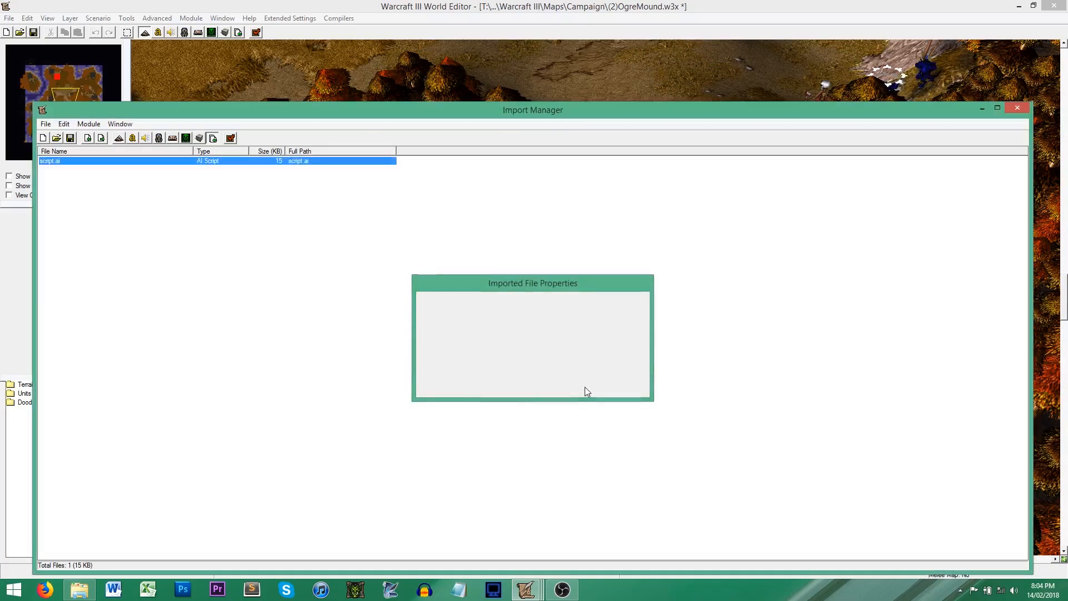
click(1021, 106)
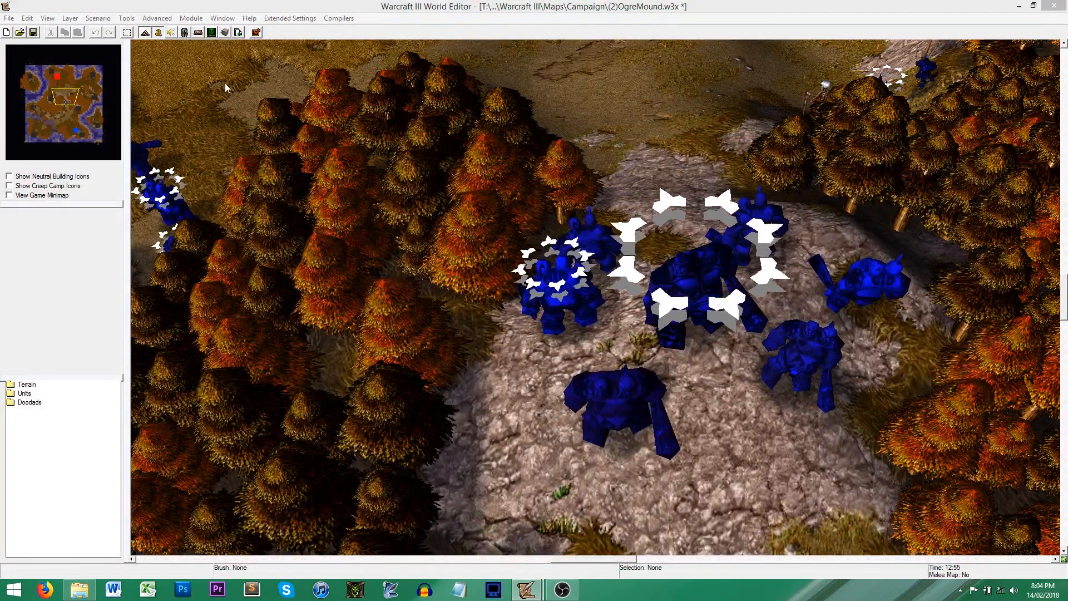
In the Trigger Editor, start a new AI - Start Melee AI Script action after the last action of the Melee Initialization trigger
key(F4)
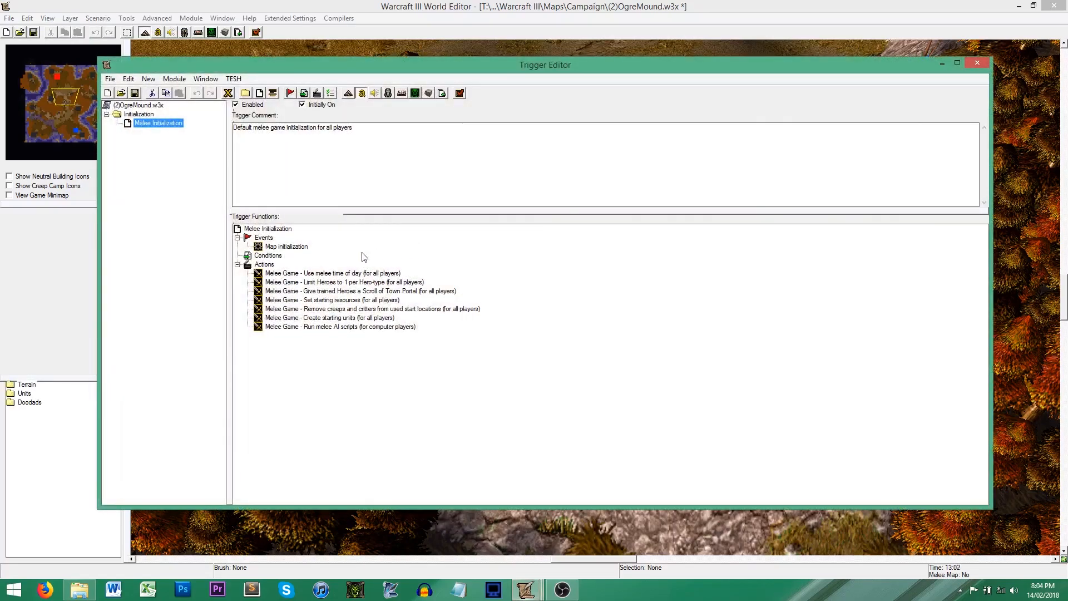
click(311, 328)
click(317, 93)
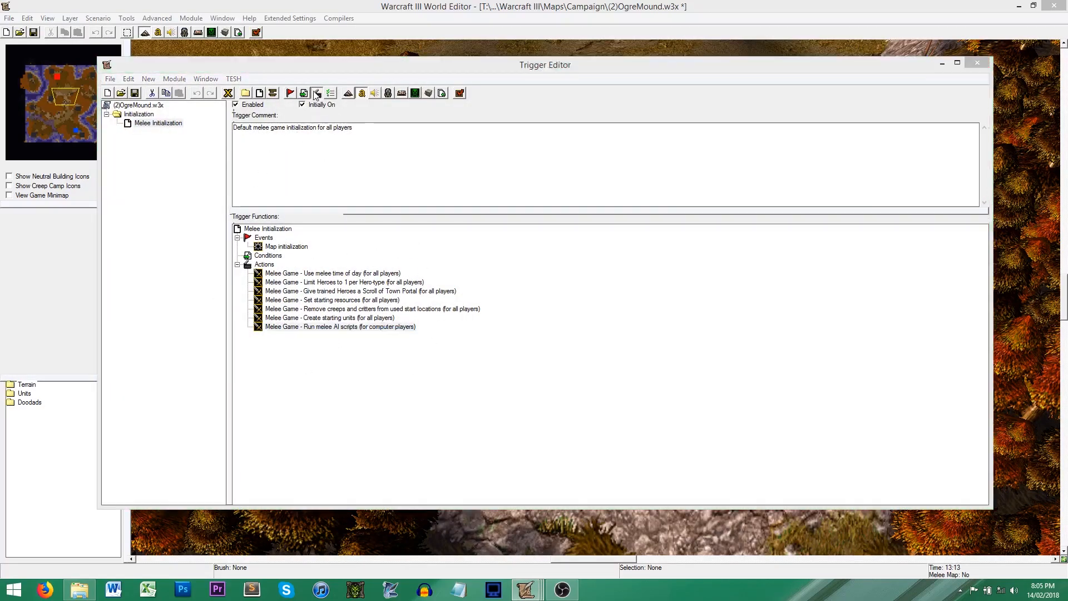
click(503, 263)
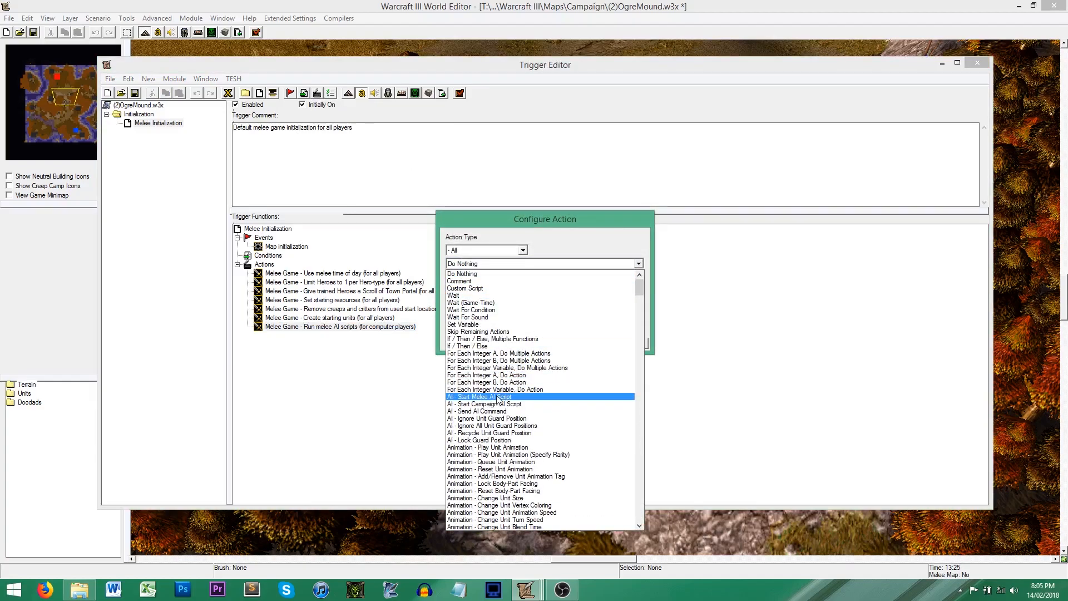
click(498, 397)
Switch the new action between AI - Start Campaign AI Script and AI - Start Melee AI Script to compare them
click(515, 264)
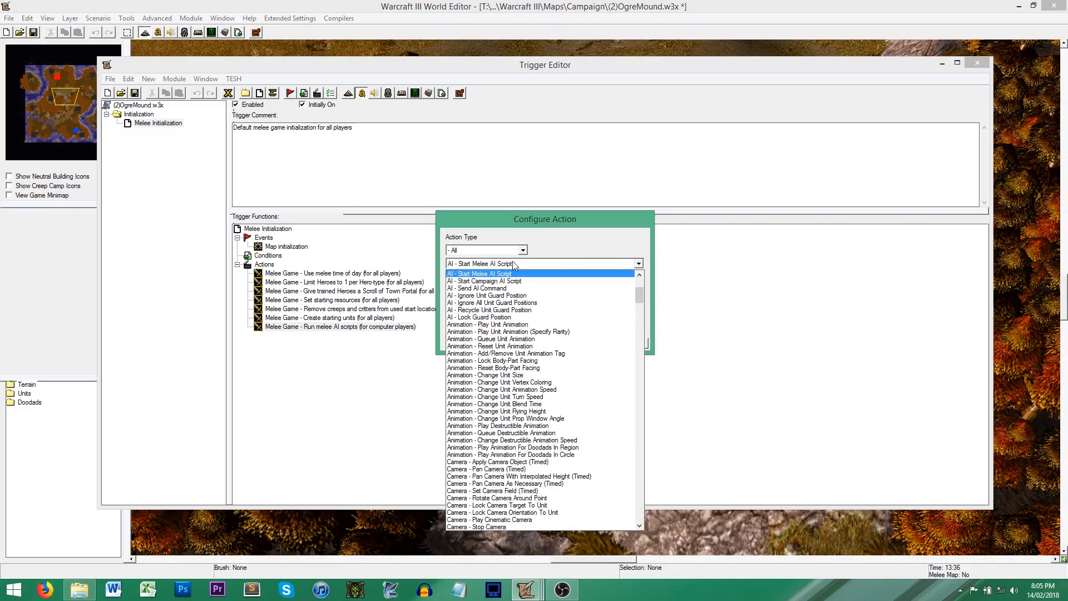
click(511, 281)
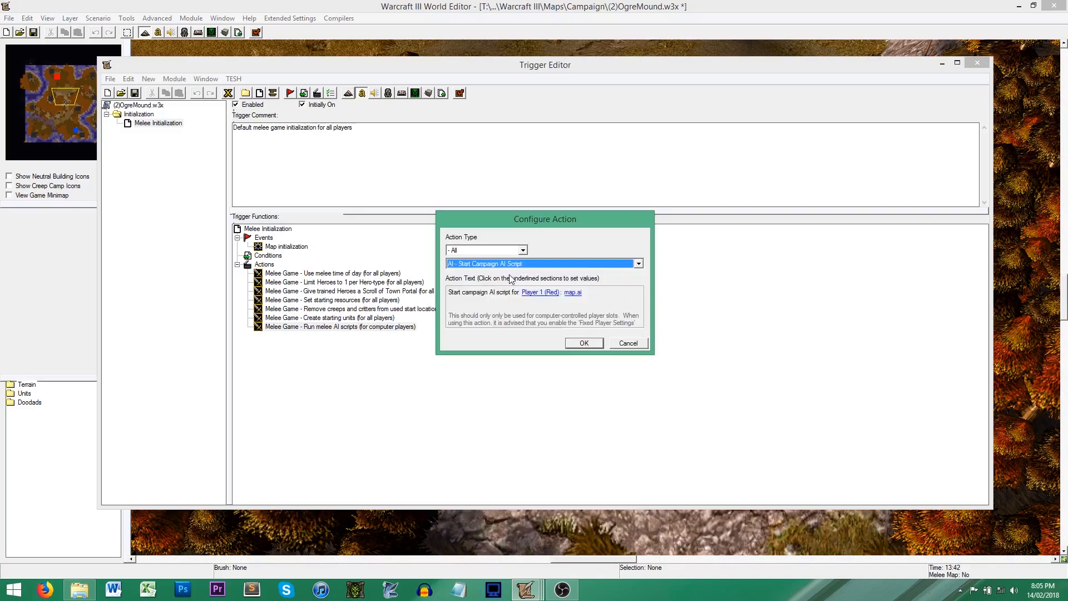
scroll(514, 266, down, 1)
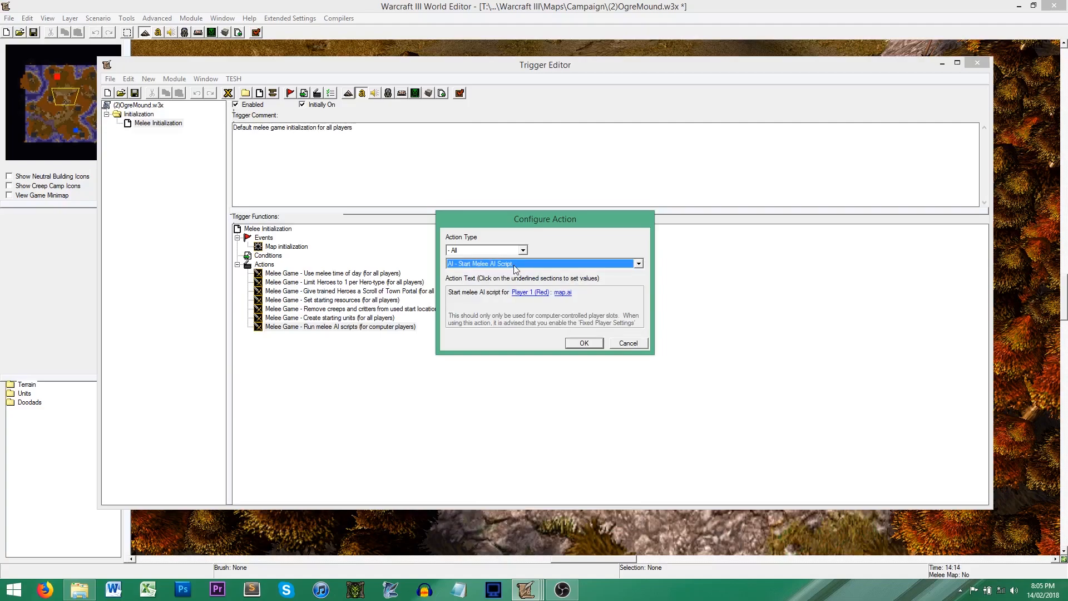
scroll(514, 266, up, 1)
scroll(514, 266, down, 1)
scroll(515, 269, up, 1)
scroll(515, 269, down, 1)
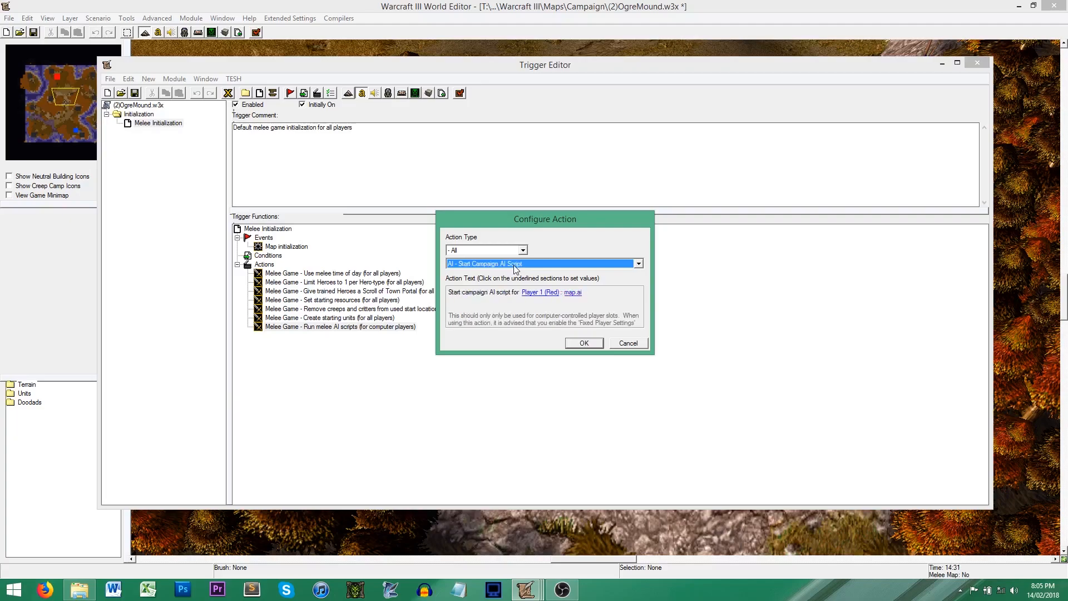
Set the melee AI script action to Player 2 (Blue) with the imported script.ai, and add it to the trigger
click(530, 293)
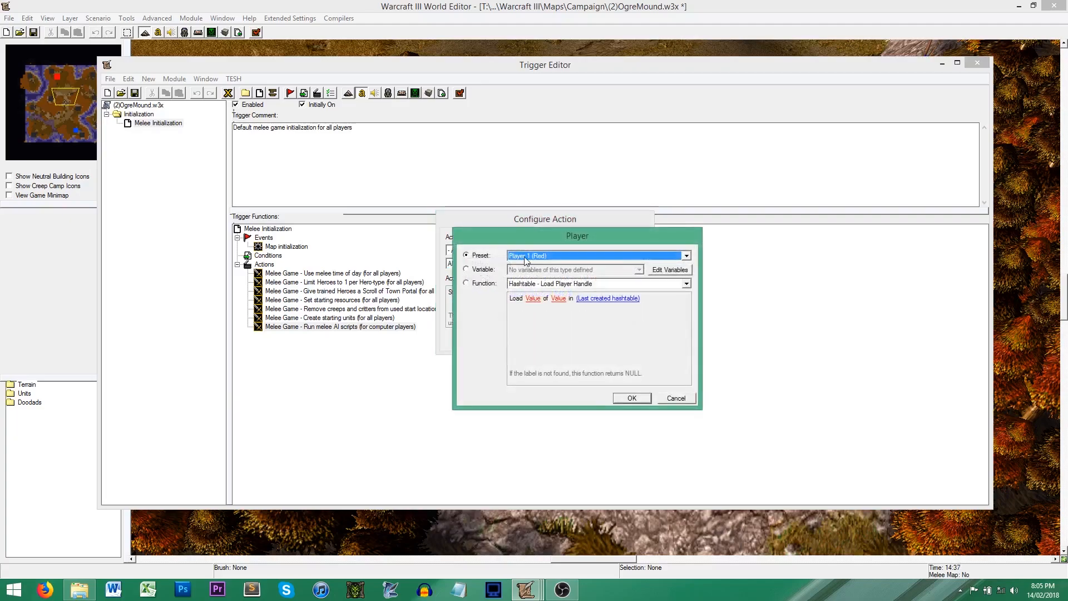
click(526, 258)
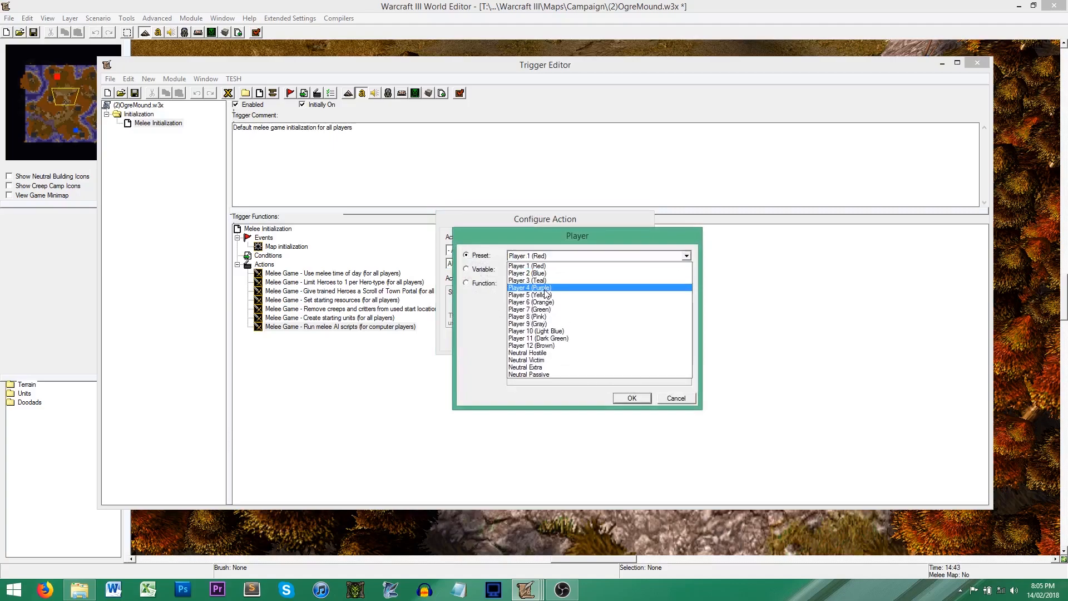
click(542, 274)
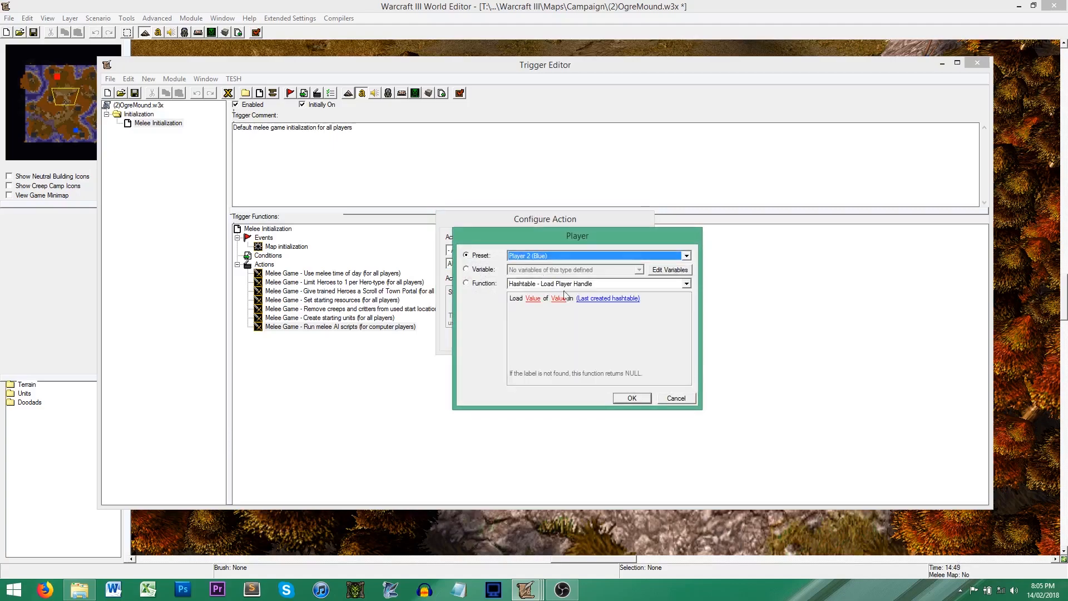
click(630, 399)
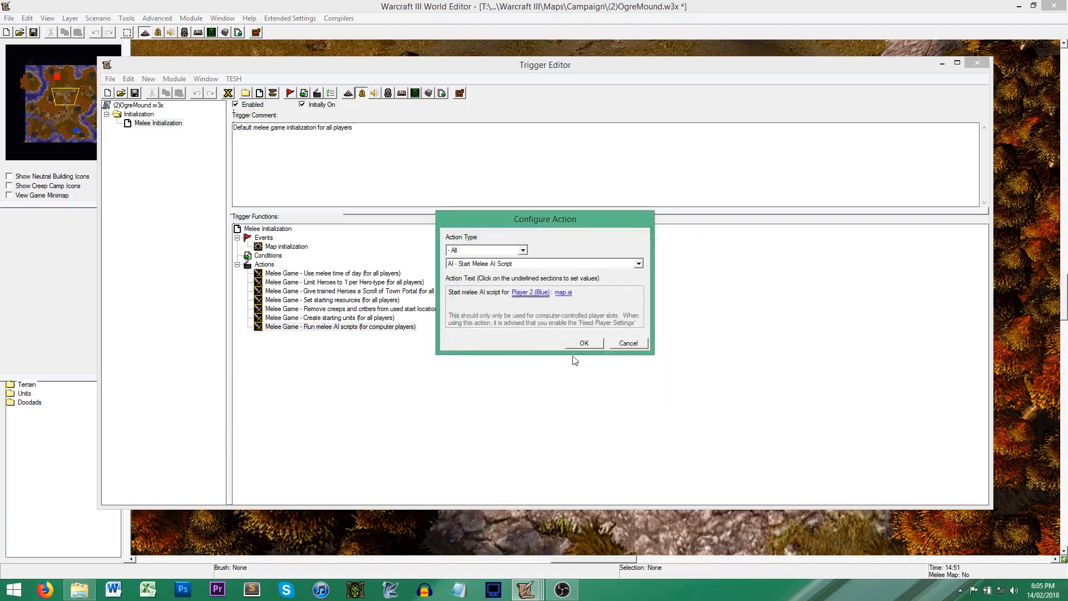
click(564, 292)
click(483, 349)
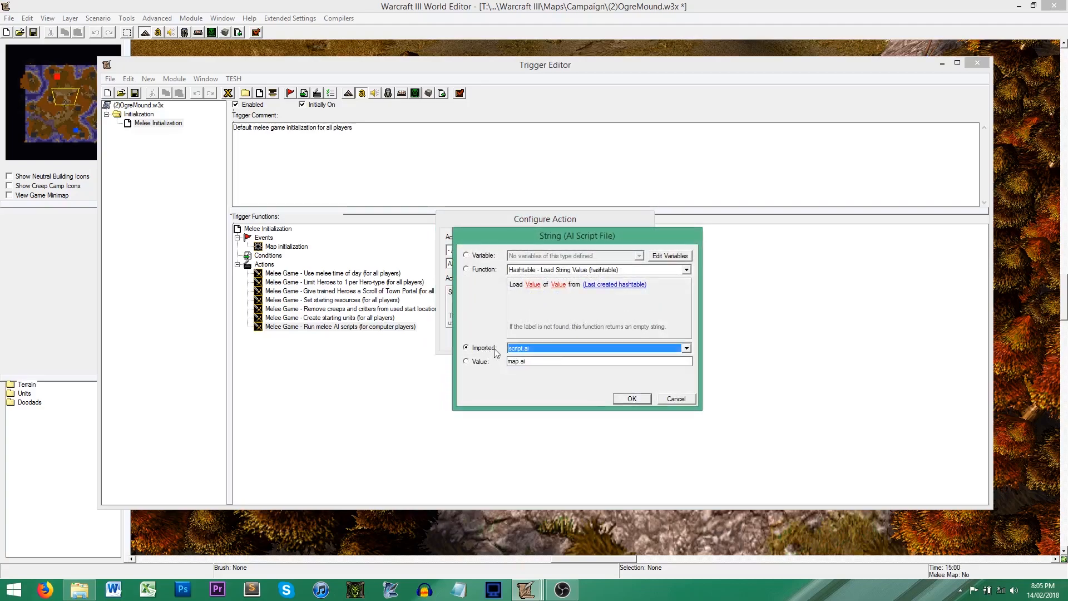
click(632, 398)
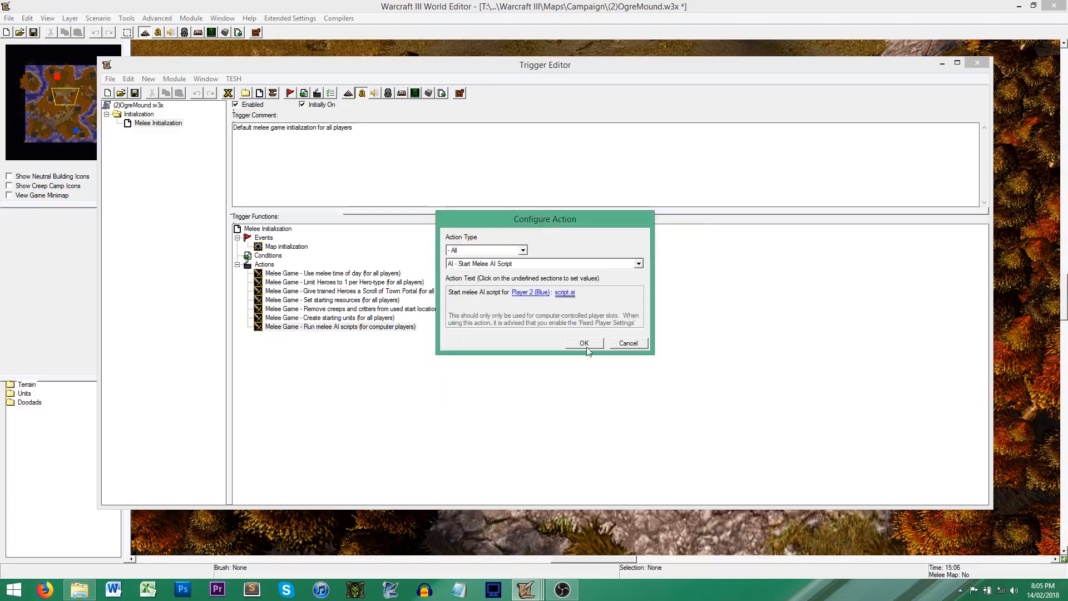
click(586, 345)
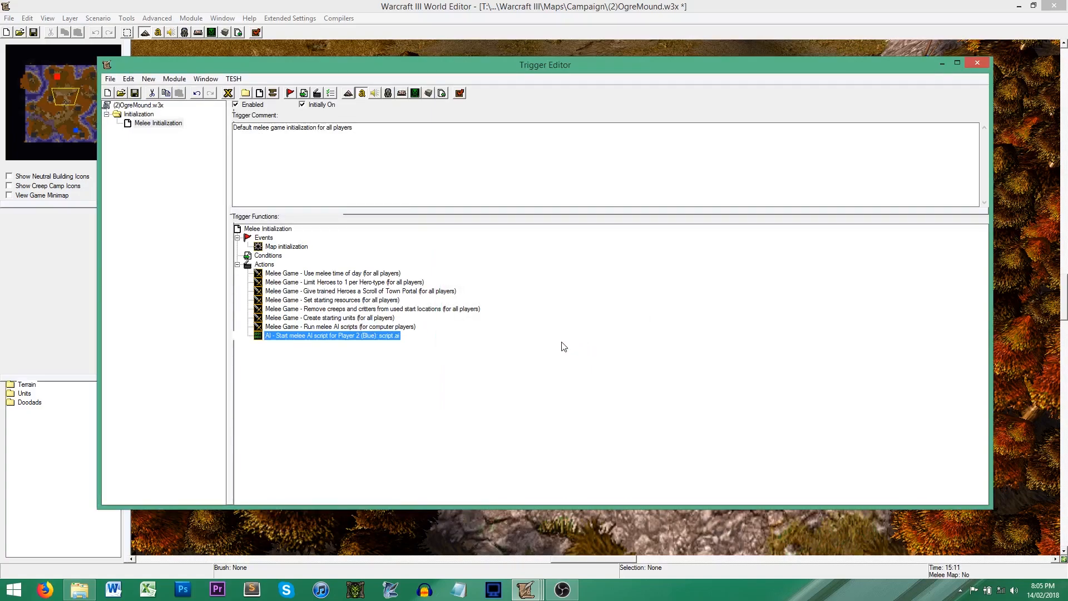